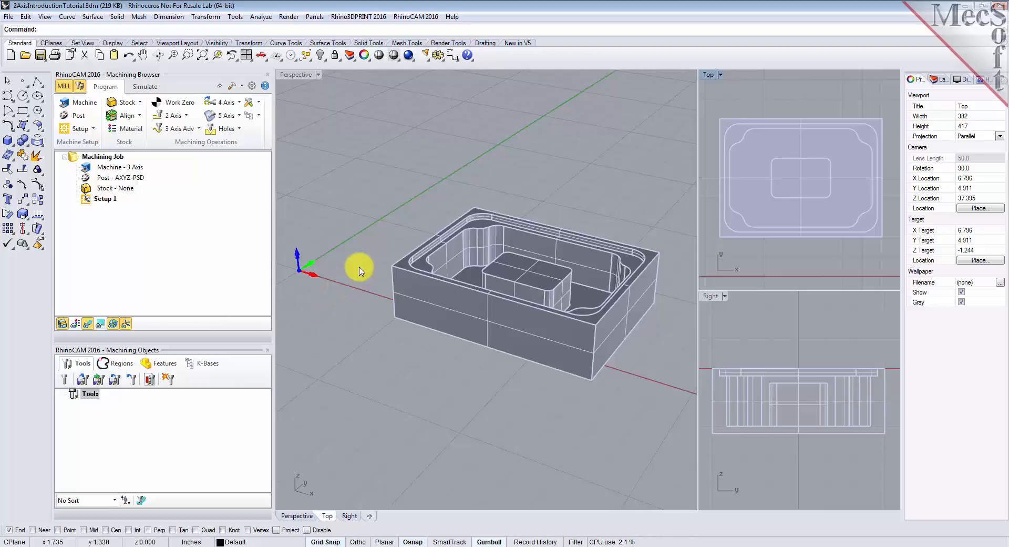
right_click_drag(360, 270, 343, 284)
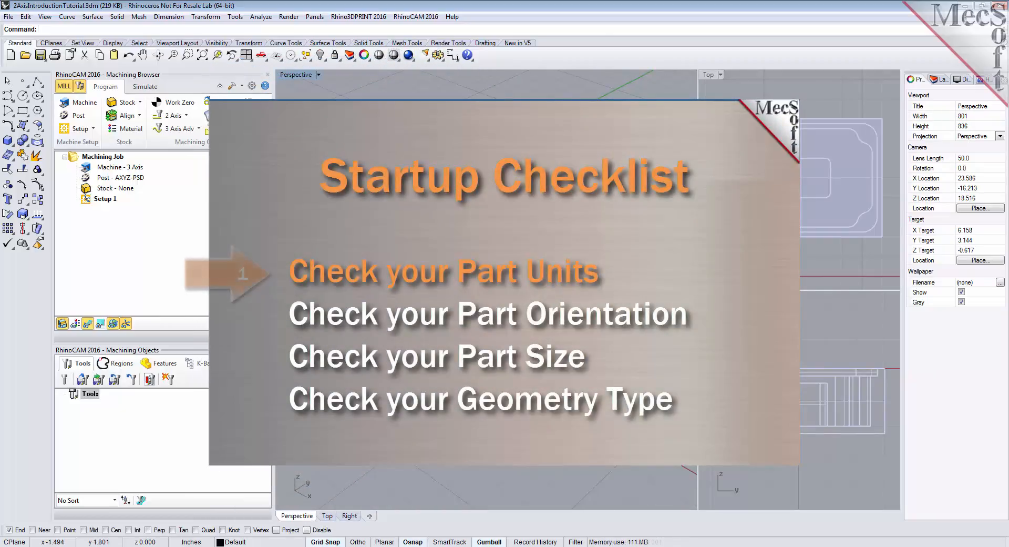
right_click_drag(328, 311, 326, 313, "shift")
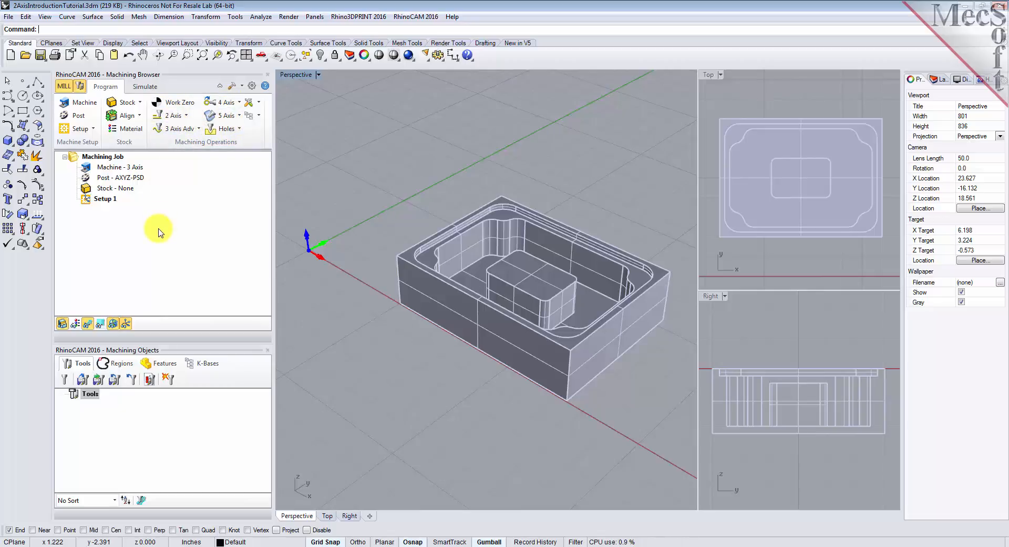
- Define the machine tool manually as a 3 Axis machine for the machining job
left_click(83, 103)
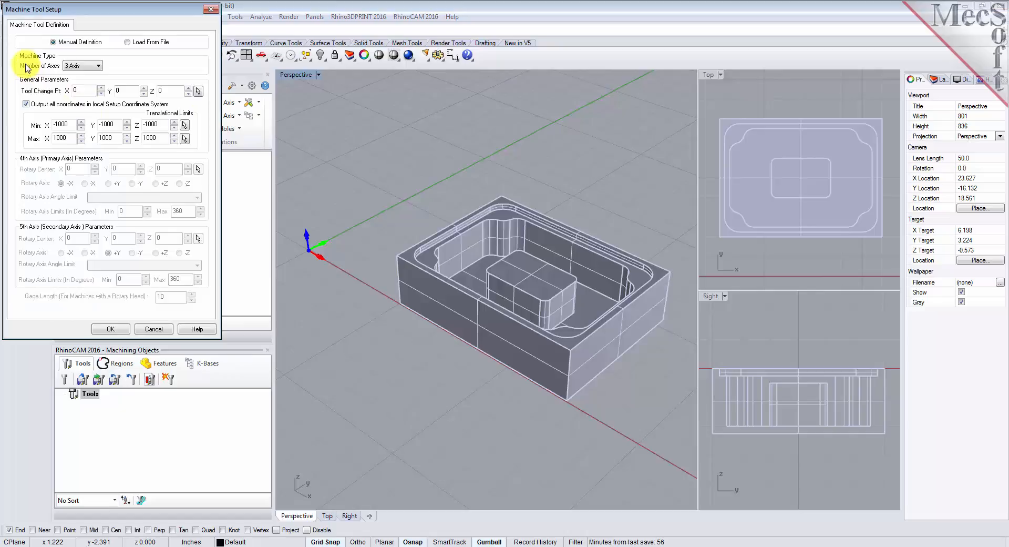
left_click(86, 67)
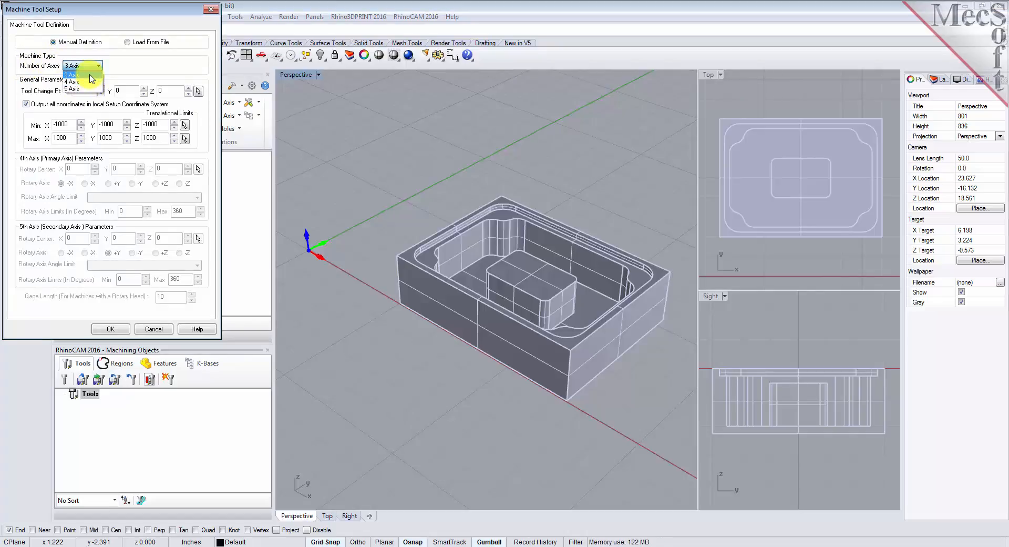
left_click(89, 75)
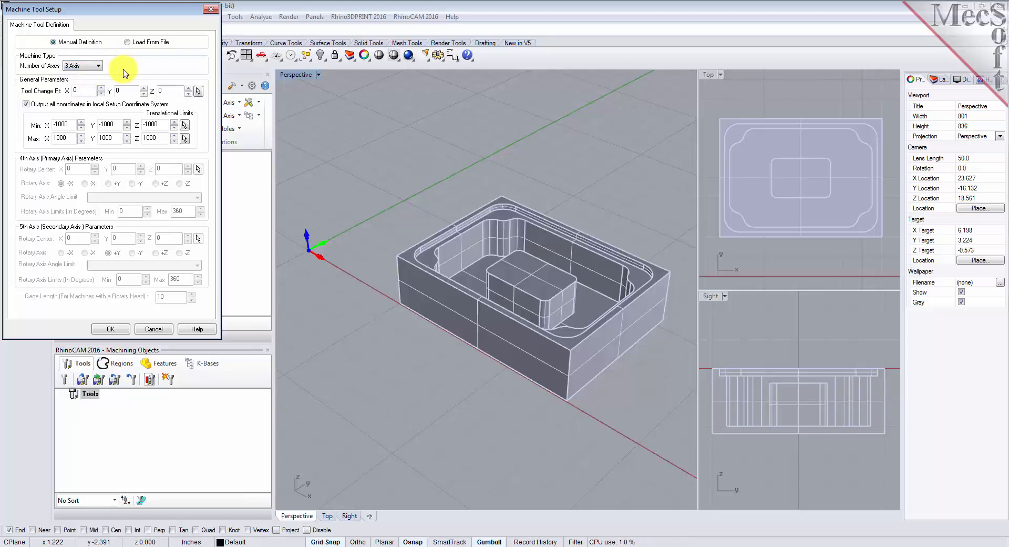
left_click(110, 329)
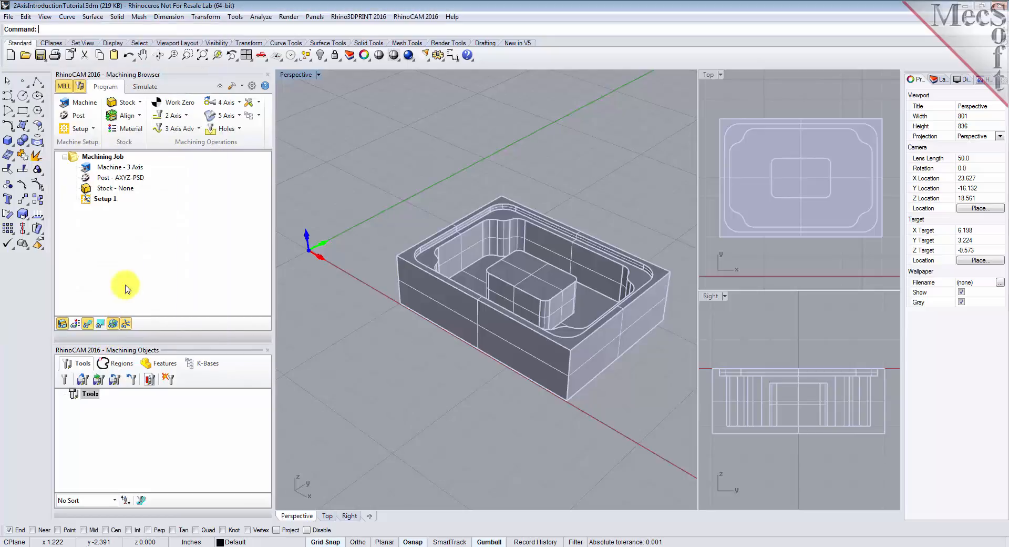
left_click(94, 166)
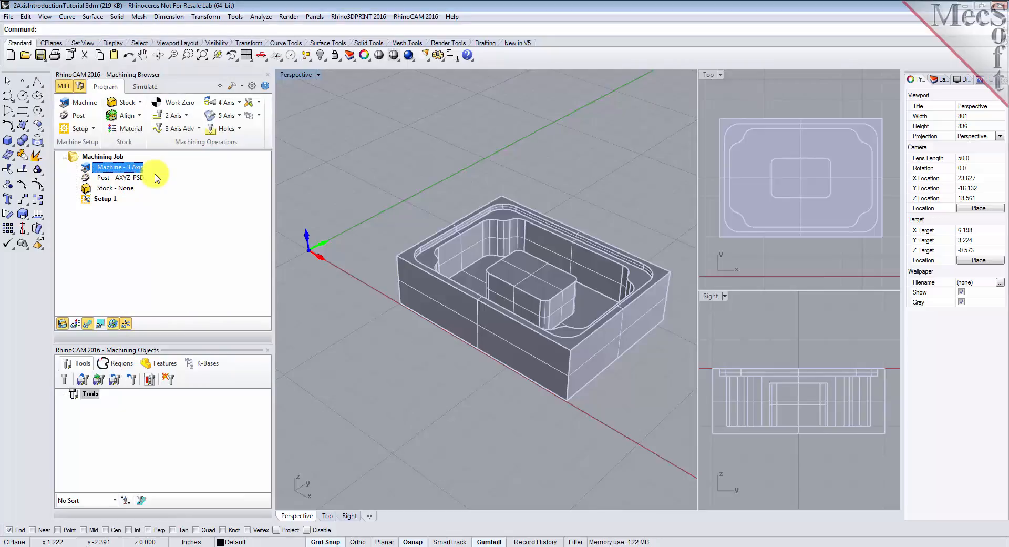
- Set the current post-processor to Haas with .nc as the posted file extension
left_click(85, 121)
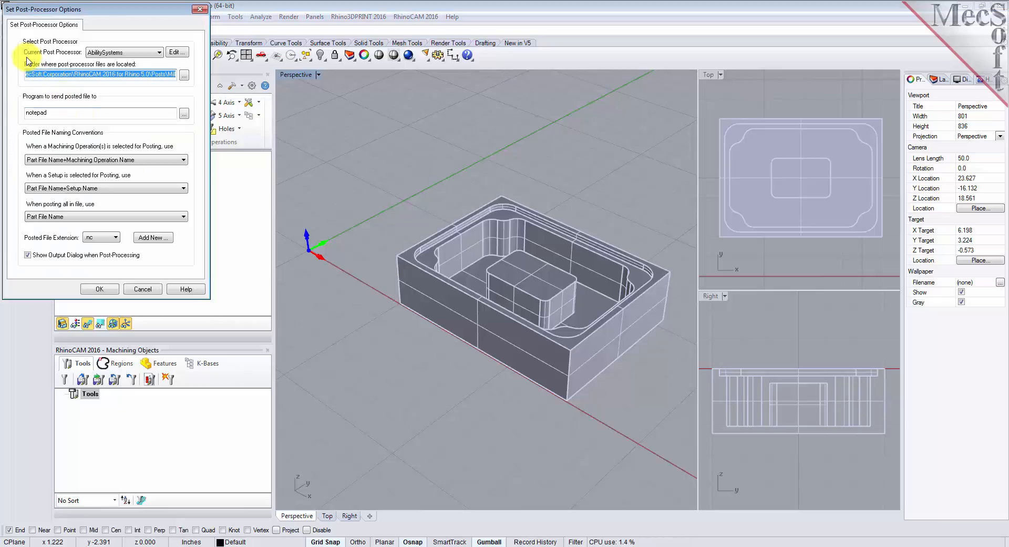
left_click(154, 55)
left_click_drag(160, 65, 159, 147)
left_click(109, 137)
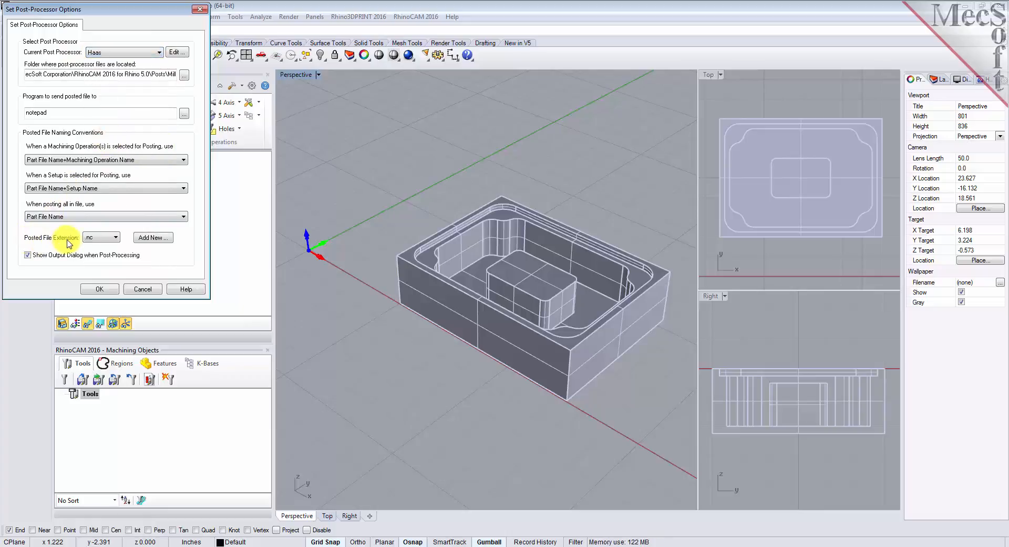
left_click(116, 237)
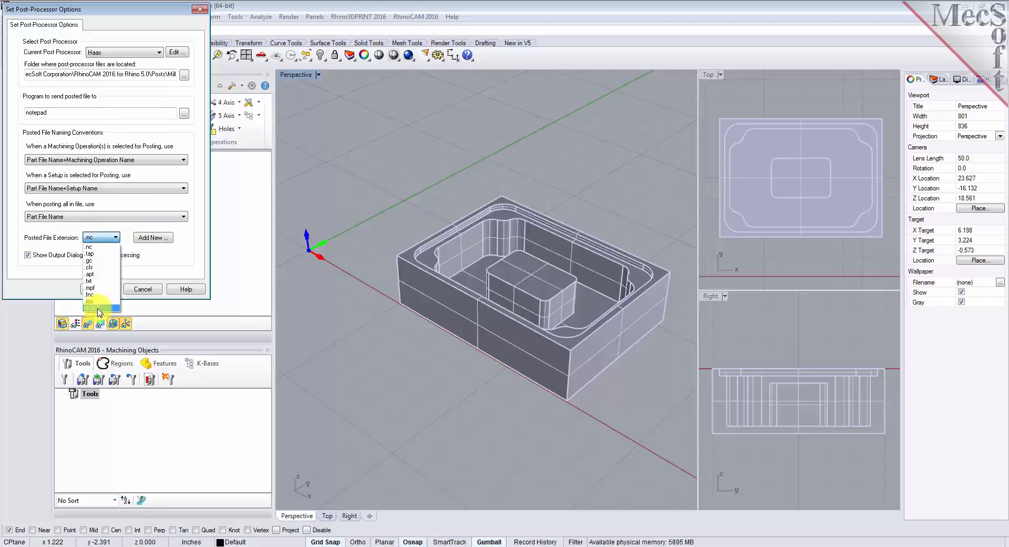
left_click(97, 247)
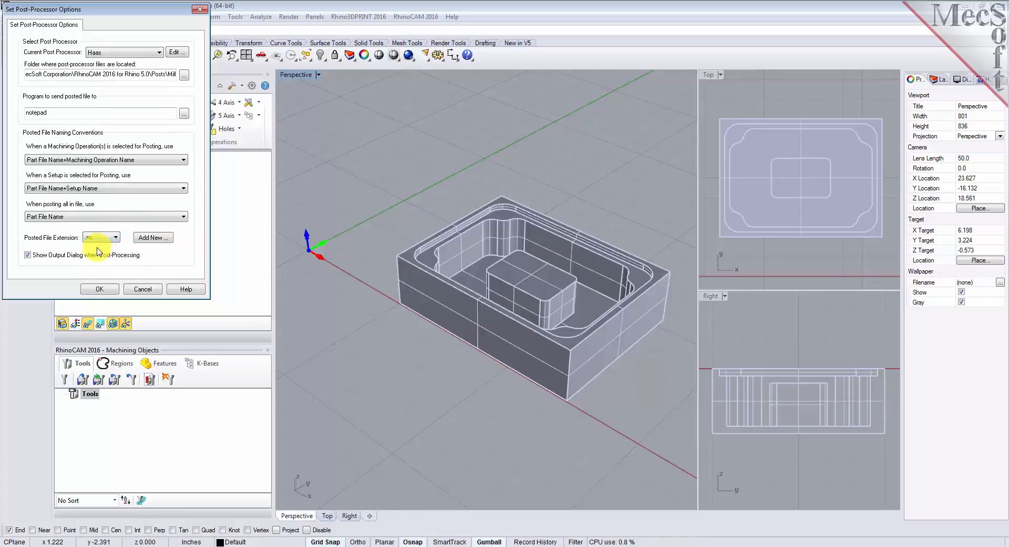
left_click(108, 289)
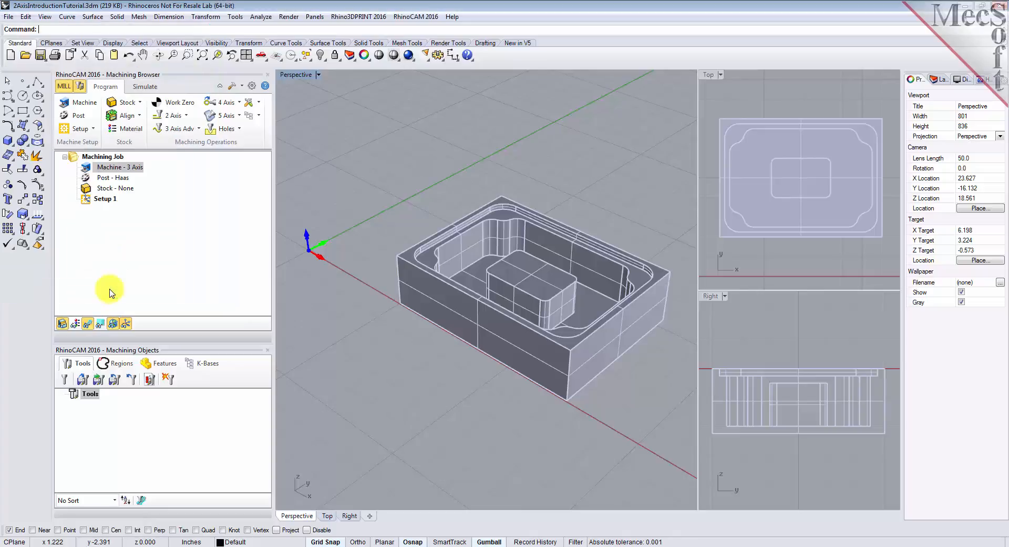
left_click(108, 178)
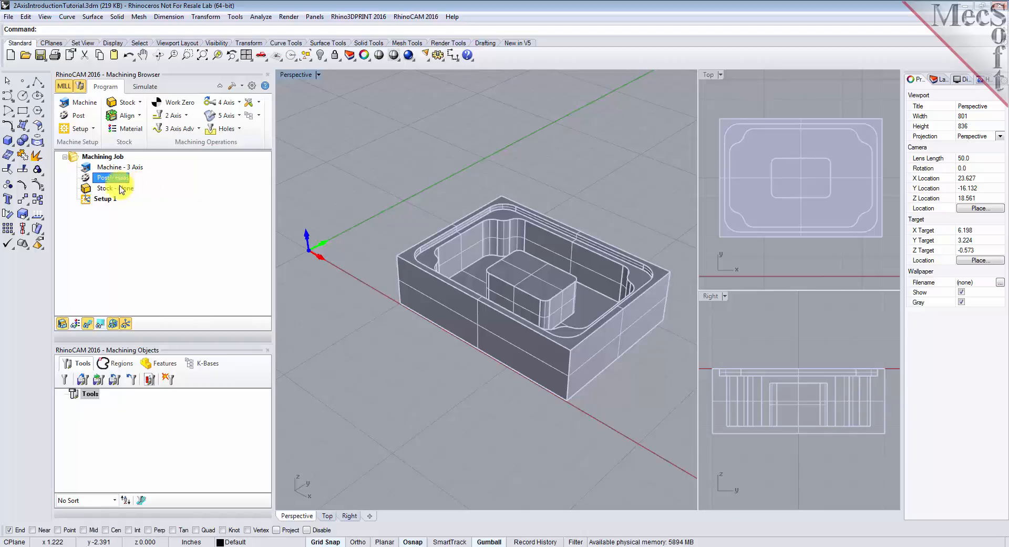
- Create a box stock around the part, 8.25 long, 6 wide and 2.5 high, with its corner at X 2.75, Y 2, Z -2.25
left_click(90, 201)
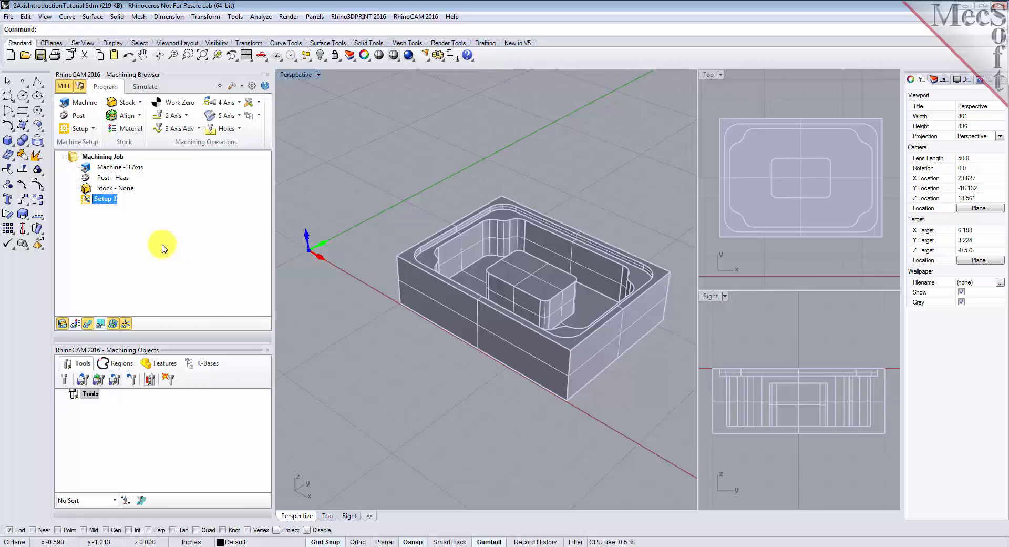
left_click(139, 104)
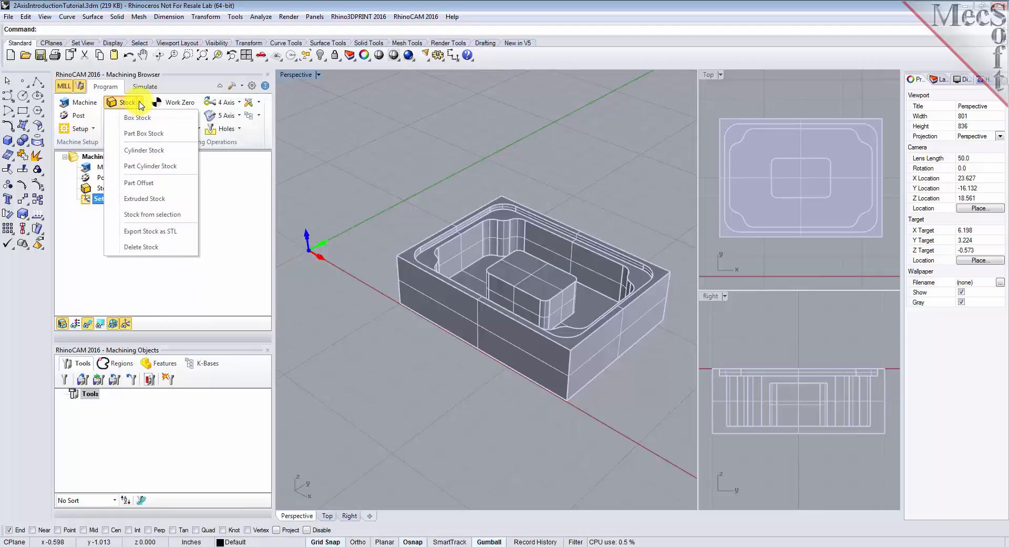
left_click(174, 122)
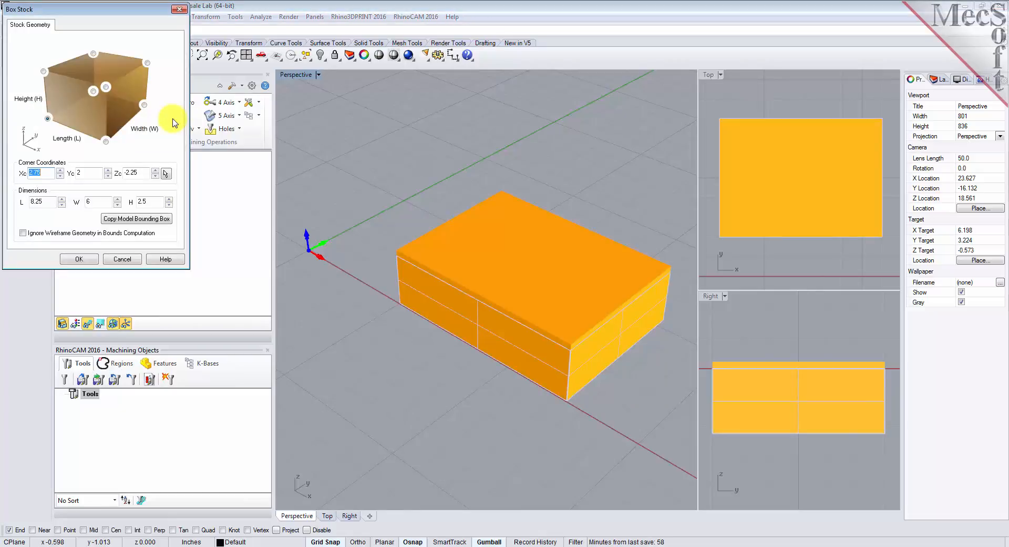
left_click(136, 220)
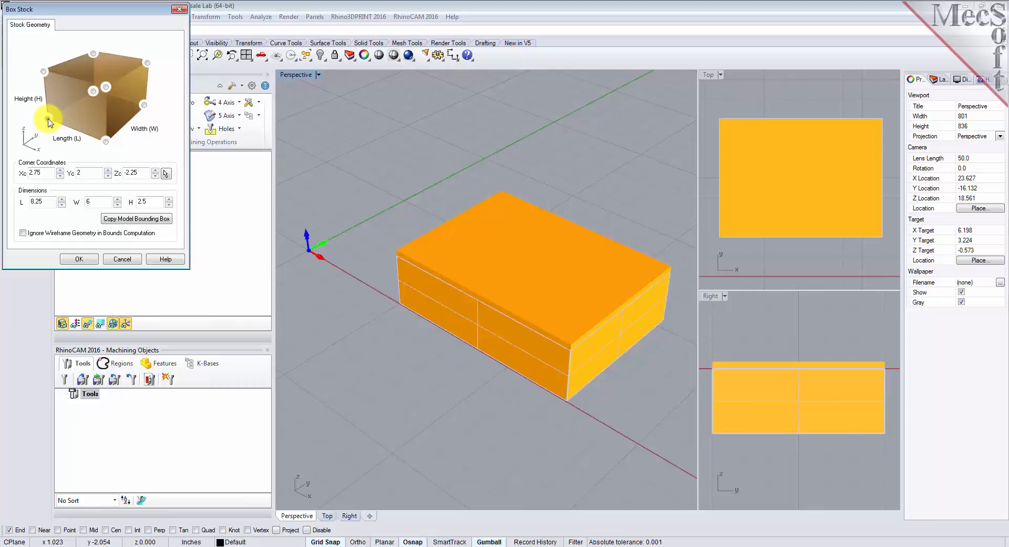
left_click(79, 259)
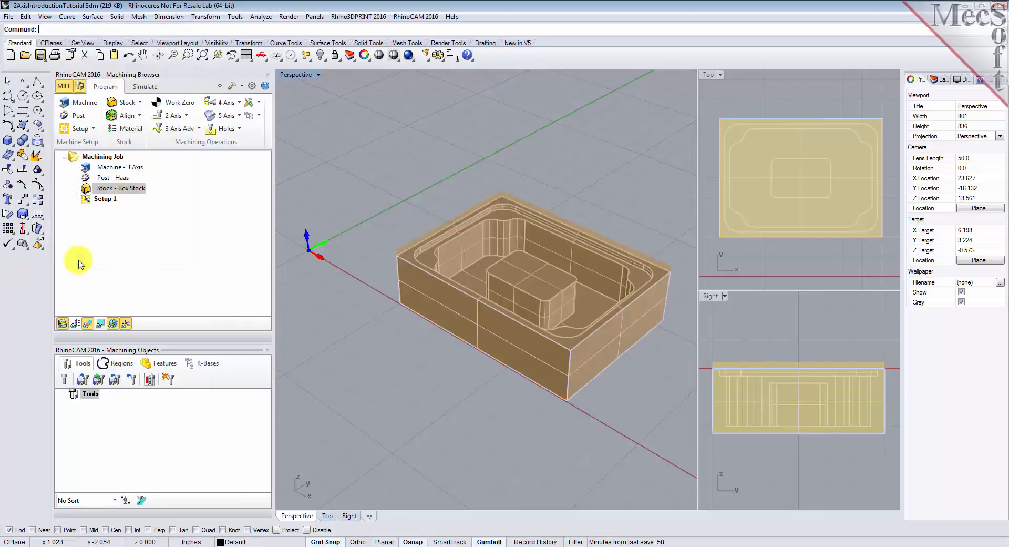
left_click(88, 192)
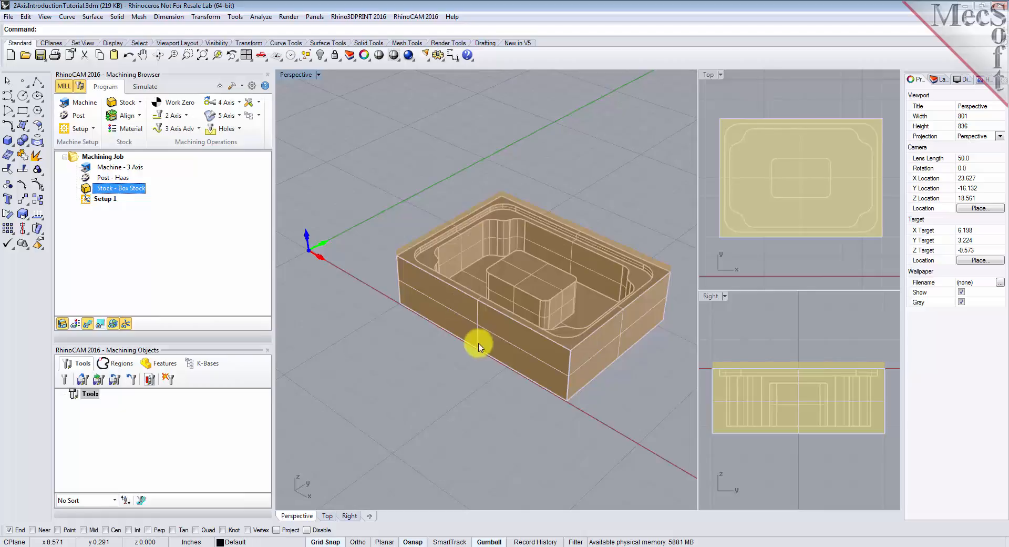
- Hide the box stock to view the bare part, and show the stock again
left_click(62, 324)
left_click(63, 325)
left_click(62, 325)
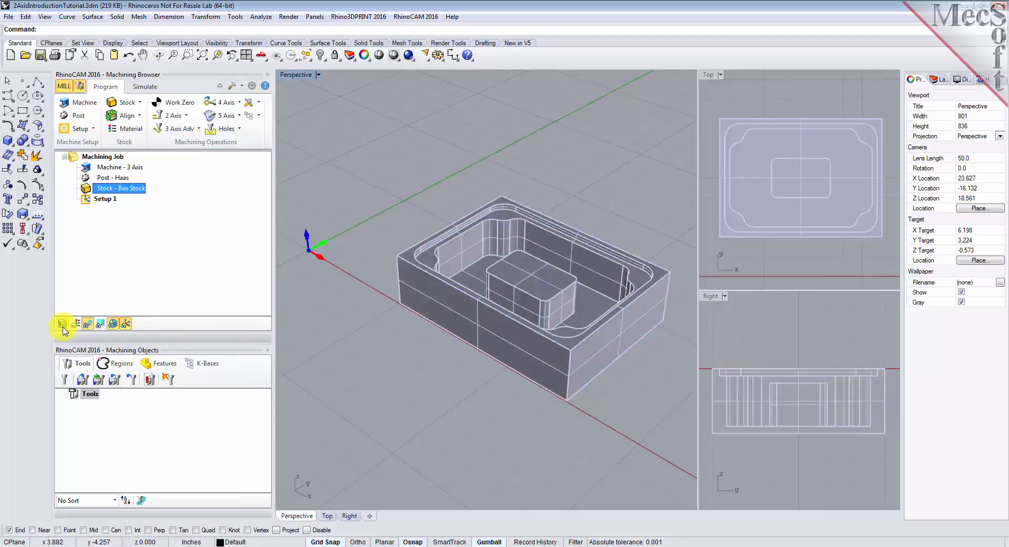
left_click(62, 324)
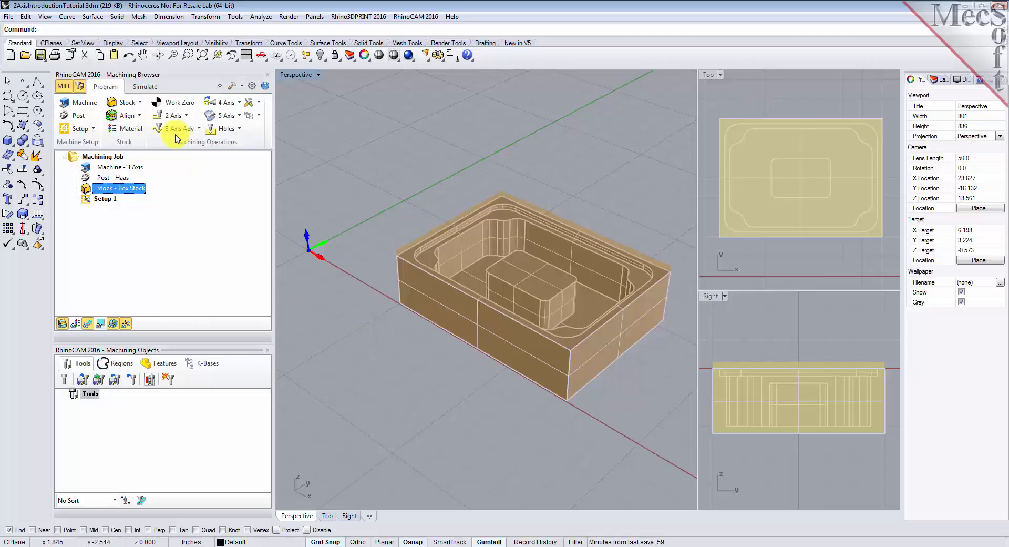
- Align the stock to the part with Bottom Z alignment and Center XY alignment, and inspect its underside
left_click(140, 115)
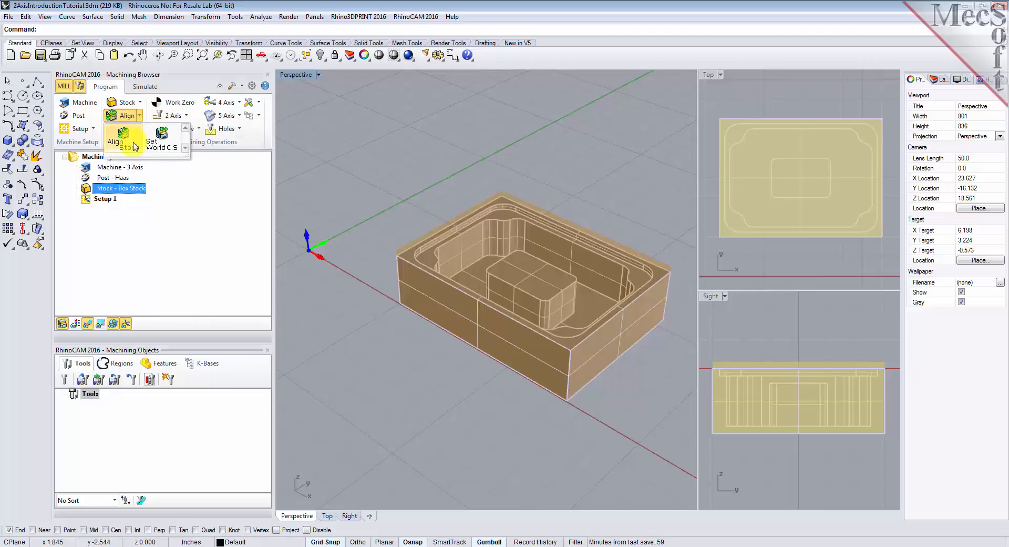
left_click(124, 139)
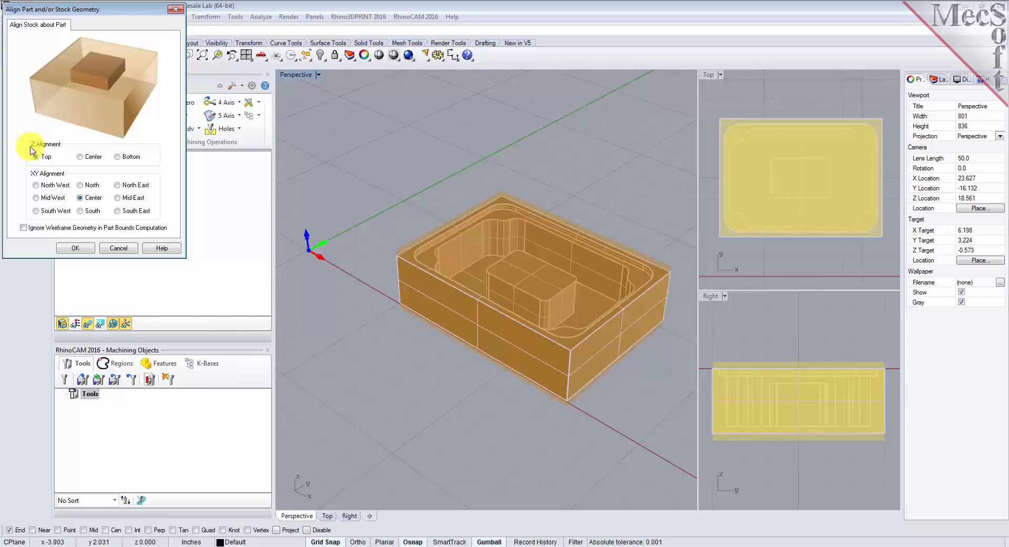
left_click(117, 157)
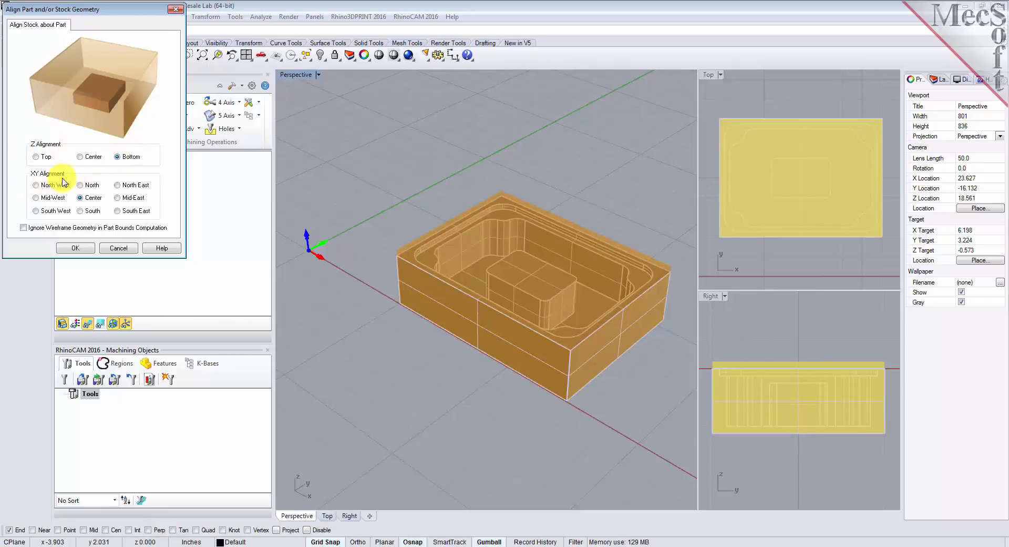
left_click(79, 248)
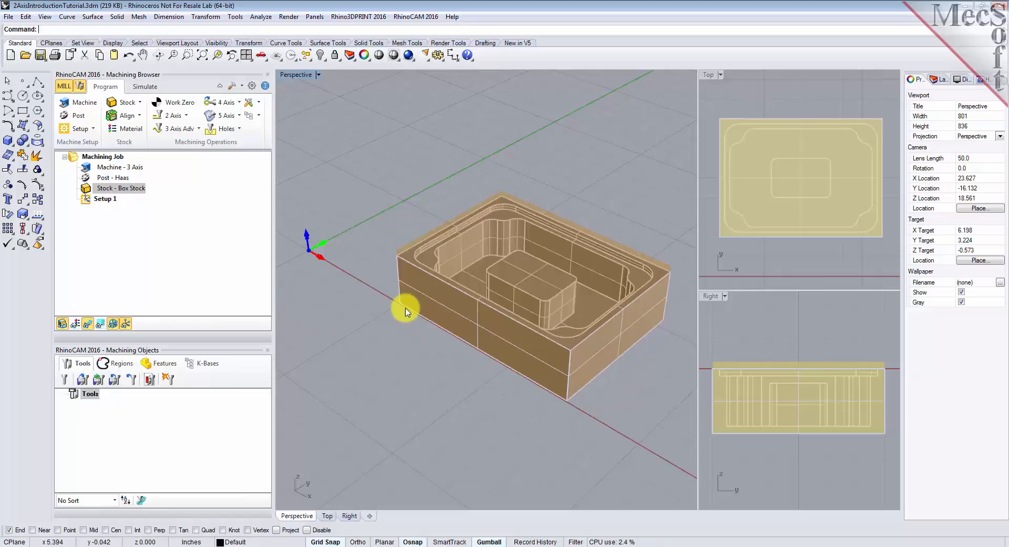
right_click_drag(541, 395, 560, 322)
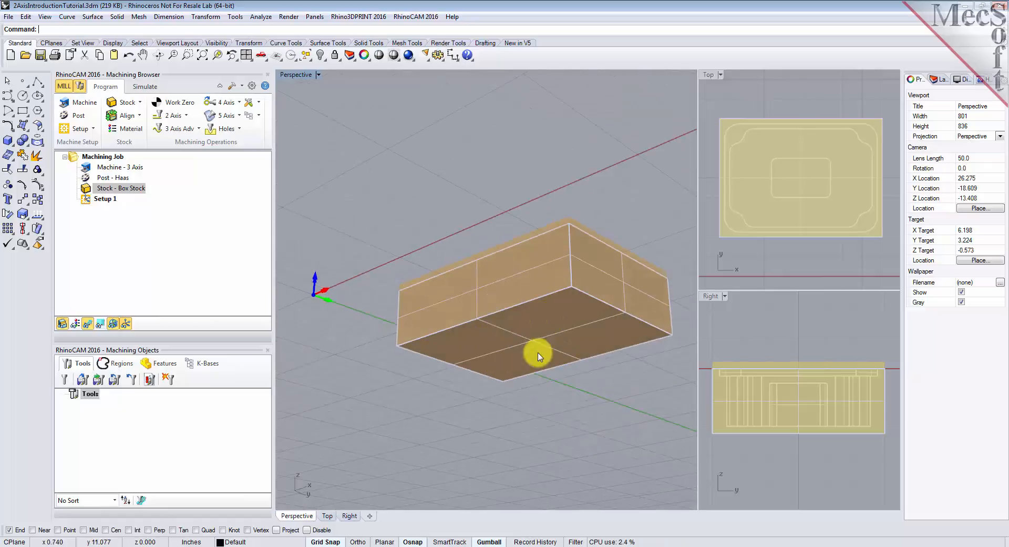
right_click_drag(515, 289, 516, 386)
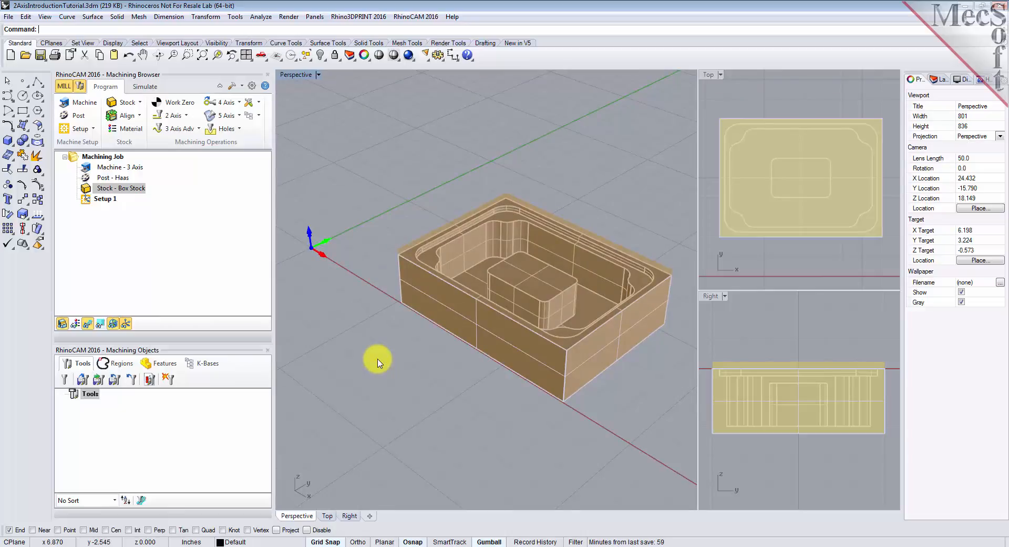
- Set the stock material to ALUMINUM - 6061 from the FeedsSpeedsDataINCH.xml material file
left_click(140, 133)
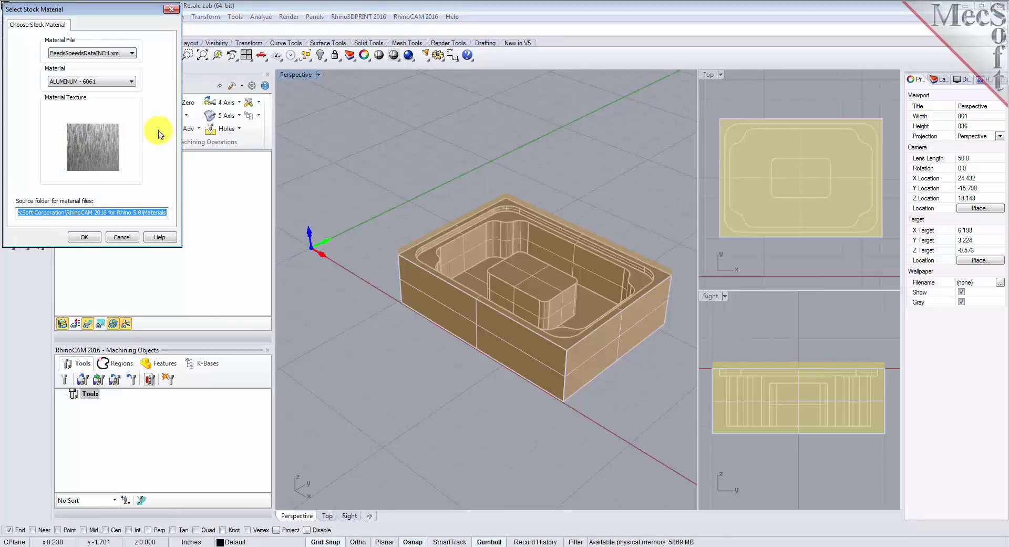
left_click(132, 81)
left_click_drag(132, 125, 134, 92)
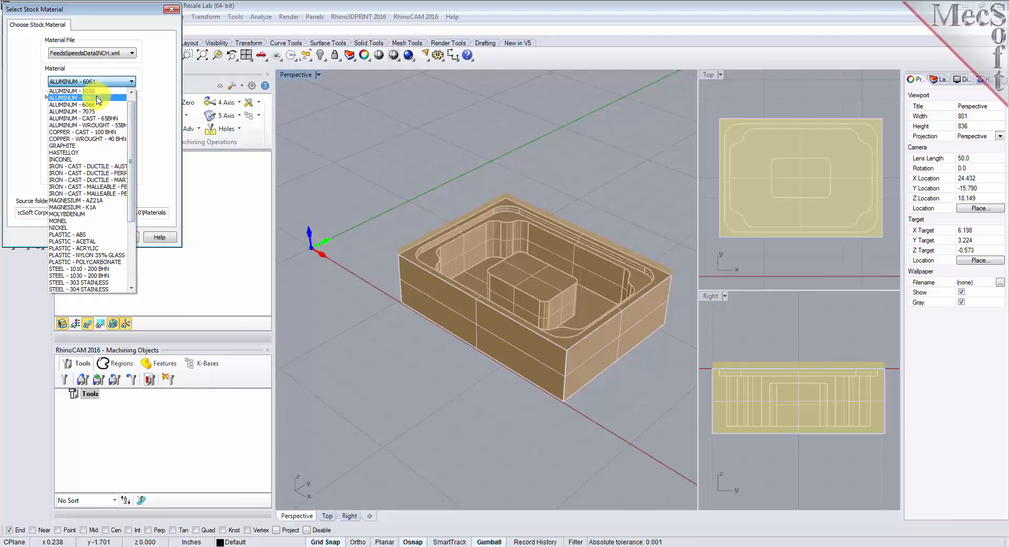
left_click(97, 101)
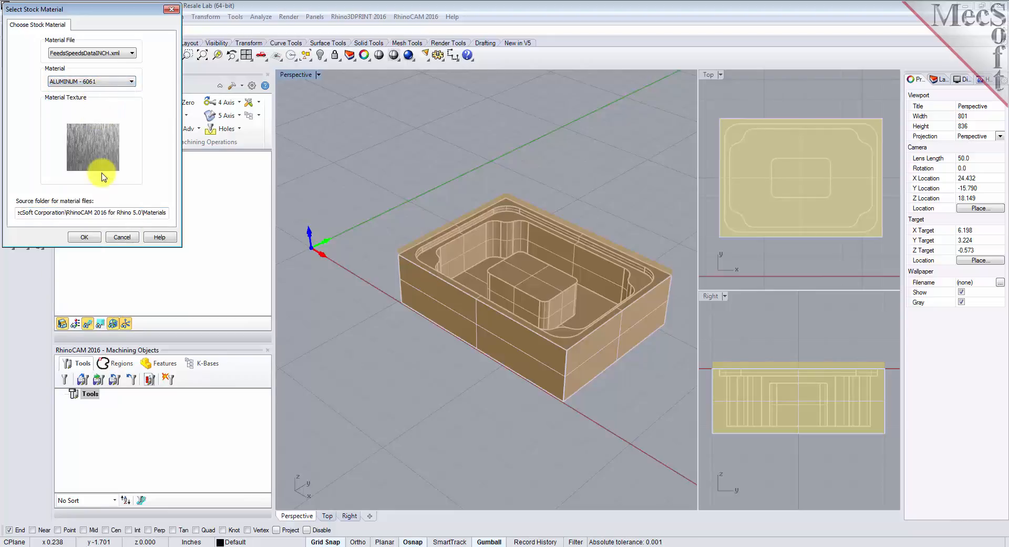
left_click(85, 238)
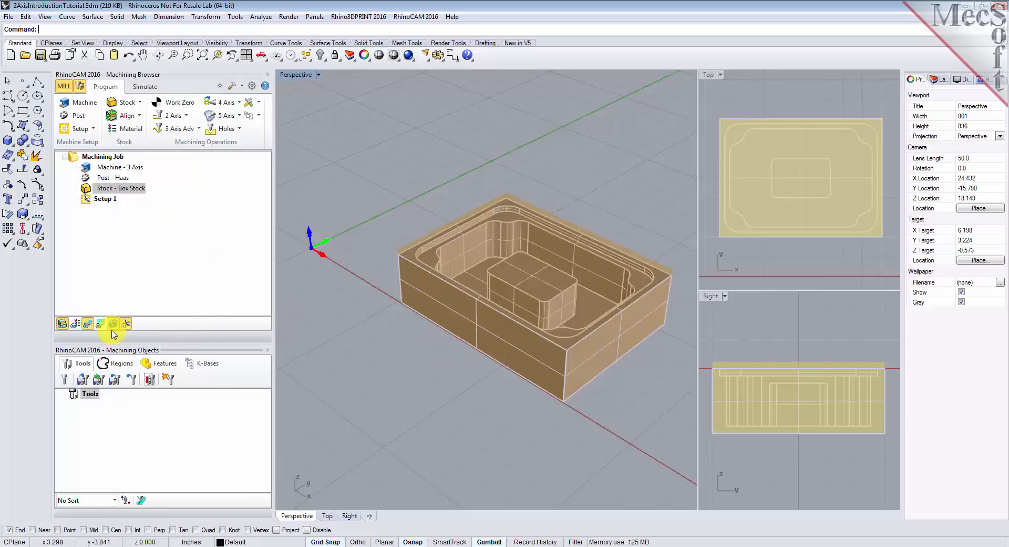
- Preview the material texture on the stock and part, and turn the texture display off again
left_click(75, 324)
left_click(75, 325)
left_click(75, 325)
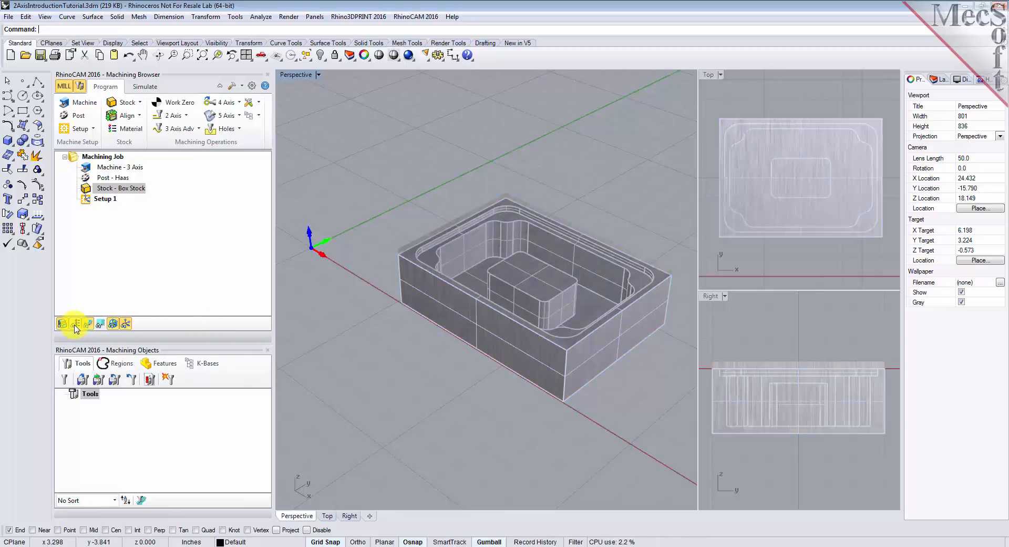
left_click(75, 325)
left_click(76, 325)
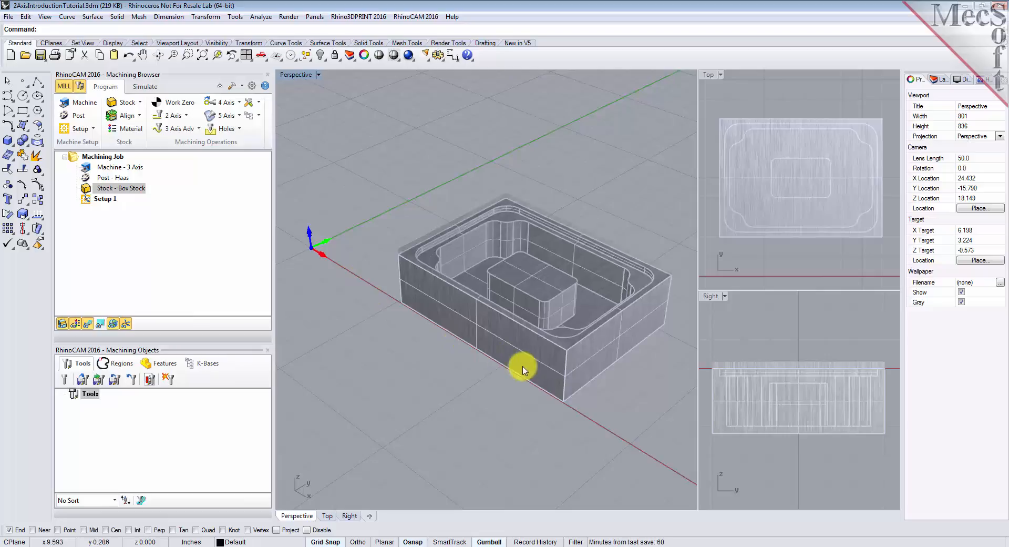
left_click(75, 324)
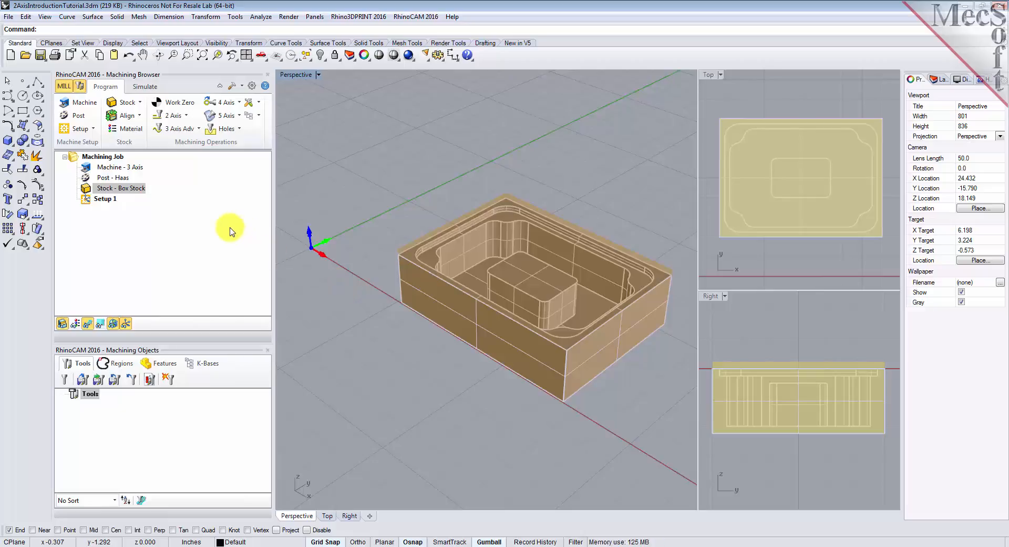
- Set the world coordinate system origin to the stock box at Highest Z and the South West corner
left_click(139, 118)
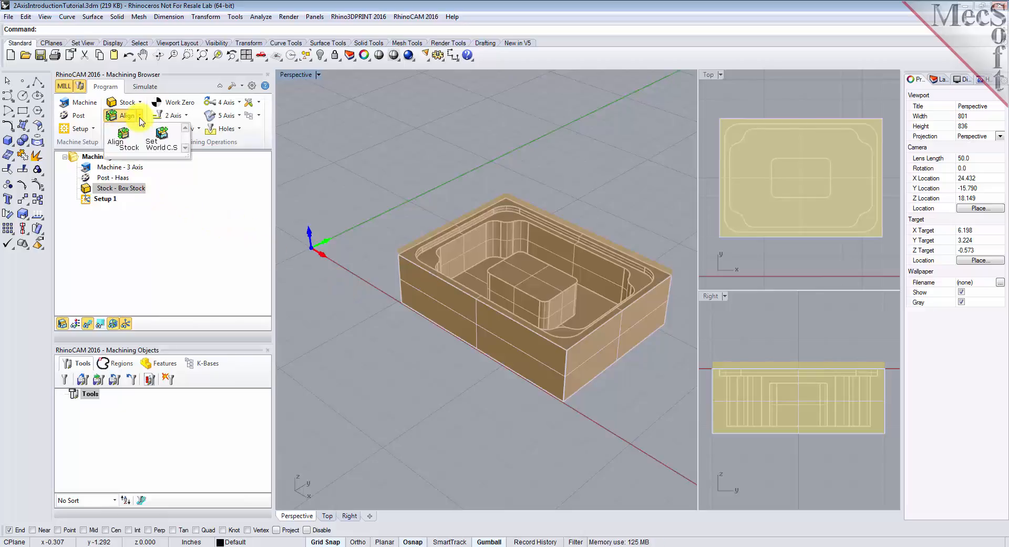
left_click(161, 141)
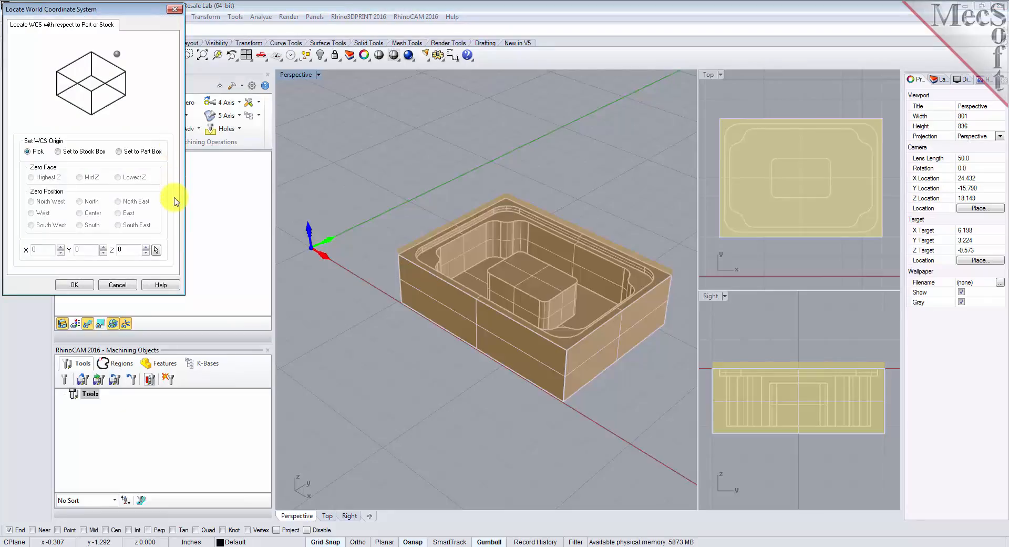
left_click(58, 152)
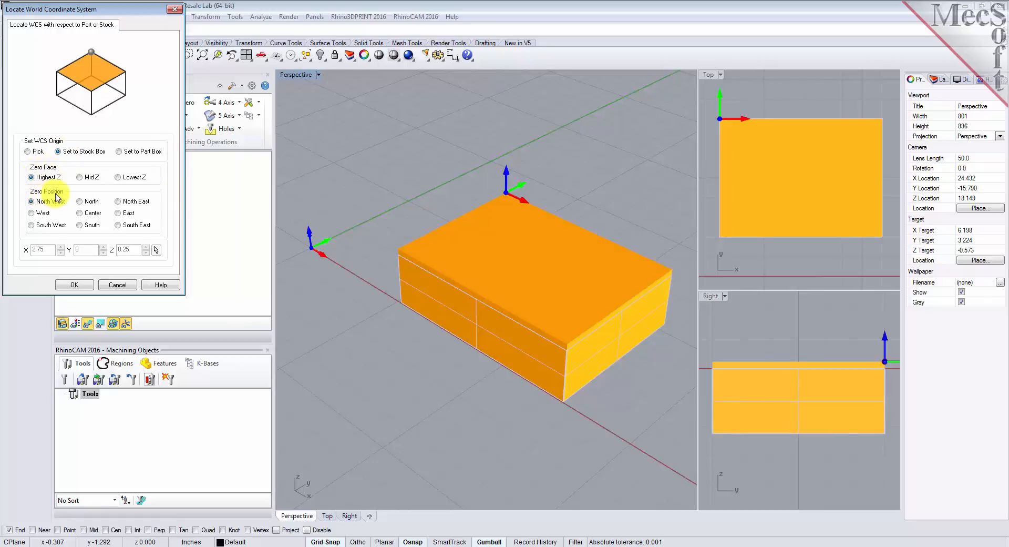
left_click(31, 226)
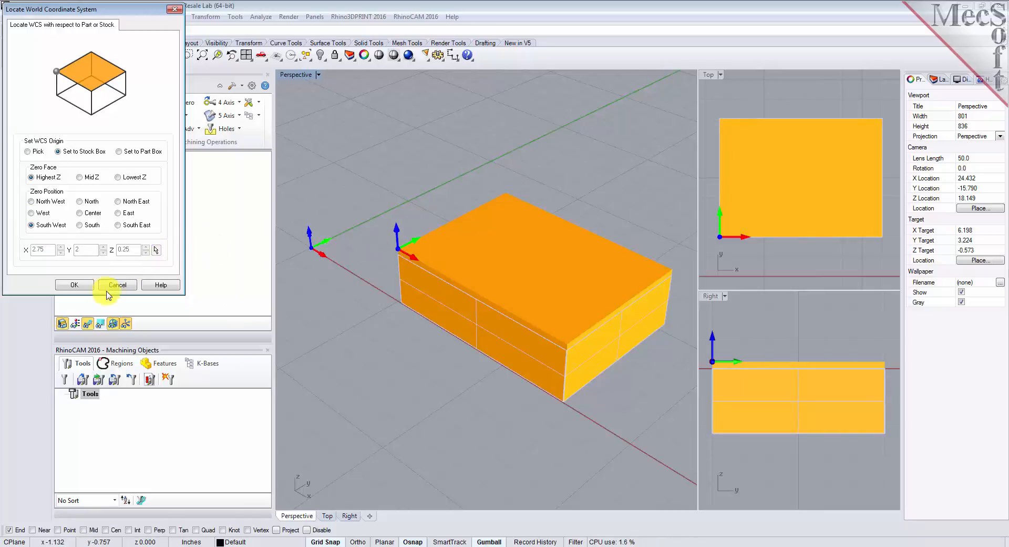
left_click(75, 284)
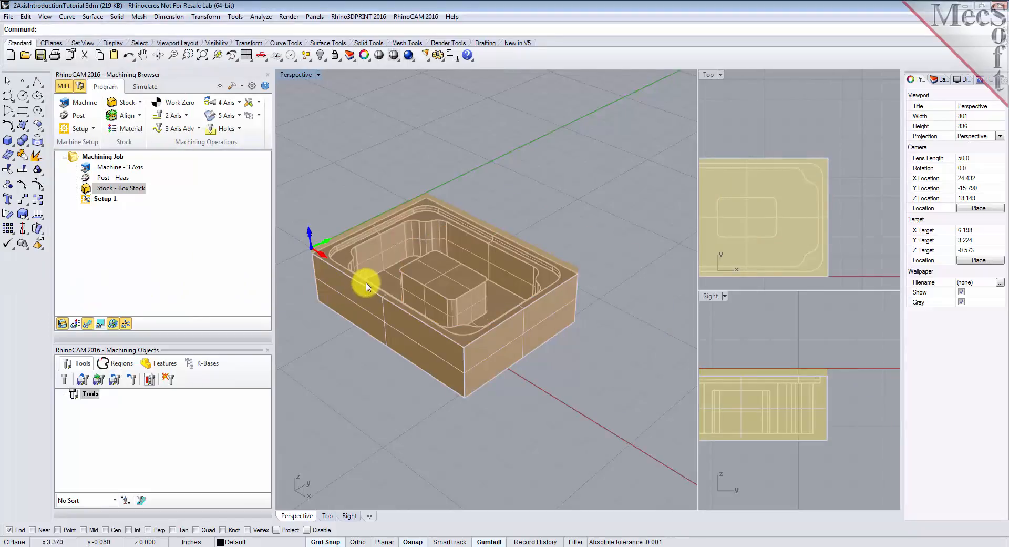
left_click(203, 55)
mouse_move(403, 386)
right_mouse_down()
mouse_move(405, 355)
mouse_move(404, 385)
right_mouse_up()
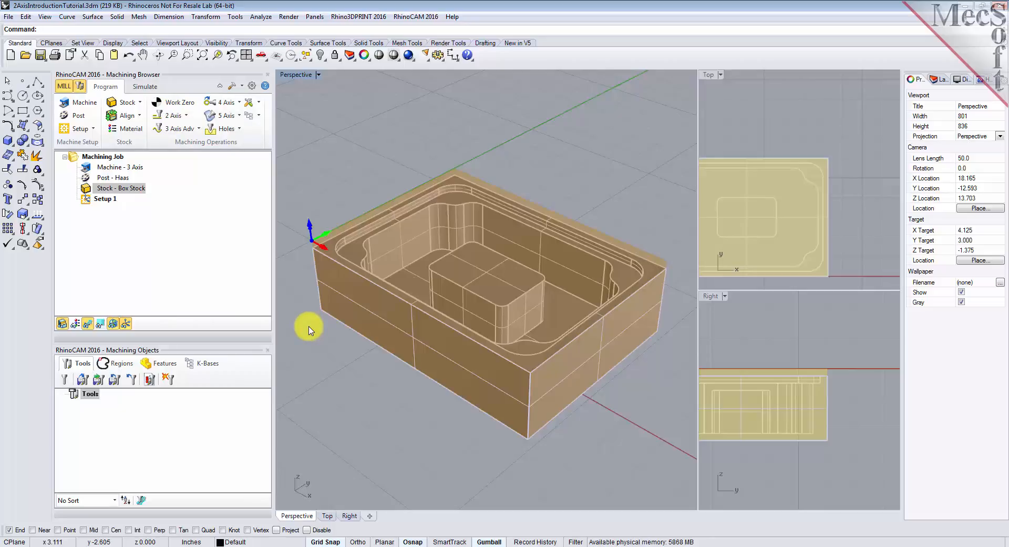
- Load the cutting tools from the 2AxisIntroductionTutorial.vkb library file
left_click(88, 384)
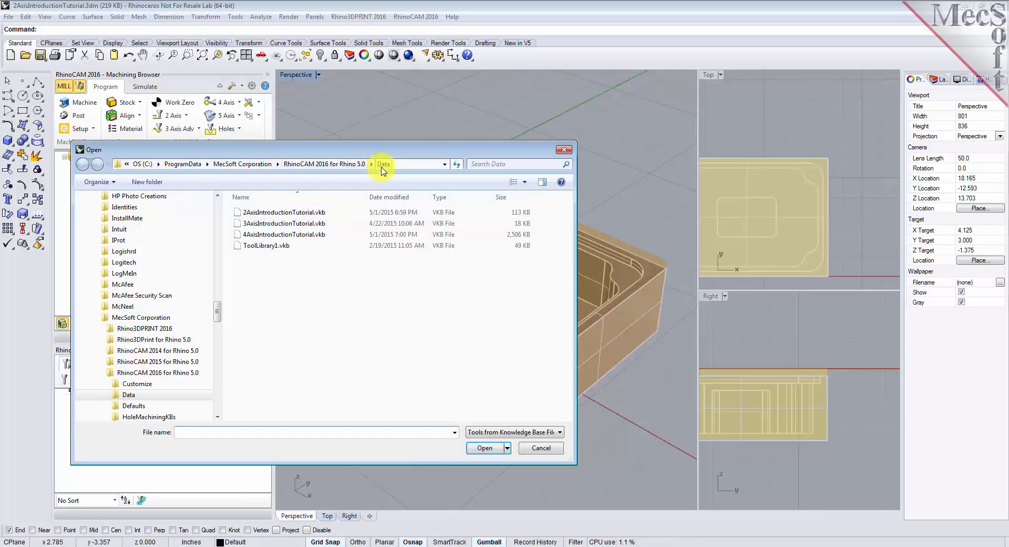
double_click(269, 217)
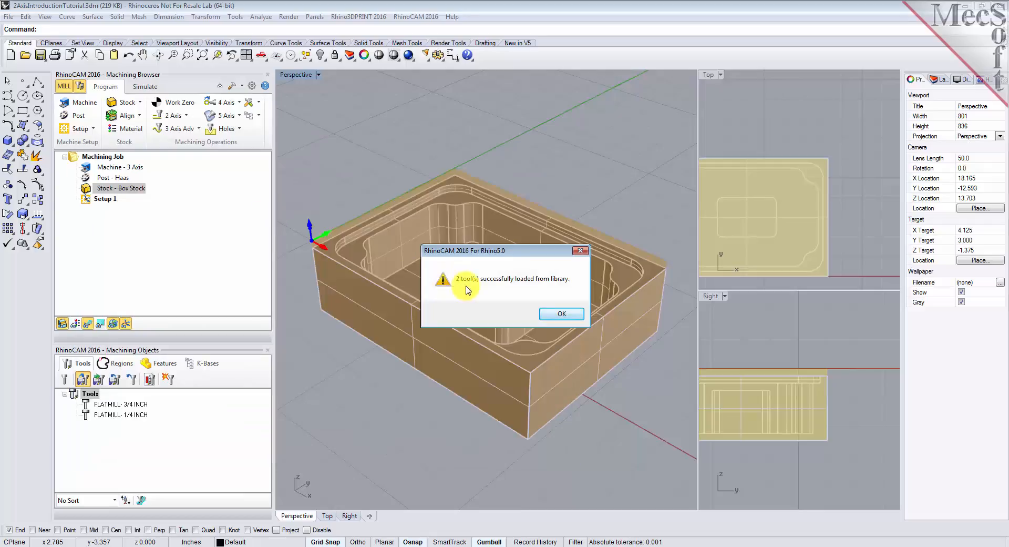
left_click(564, 314)
- Review the properties, dimensions and feeds and speeds of the 3/4 inch and 1/4 inch flat mills
left_click(107, 405)
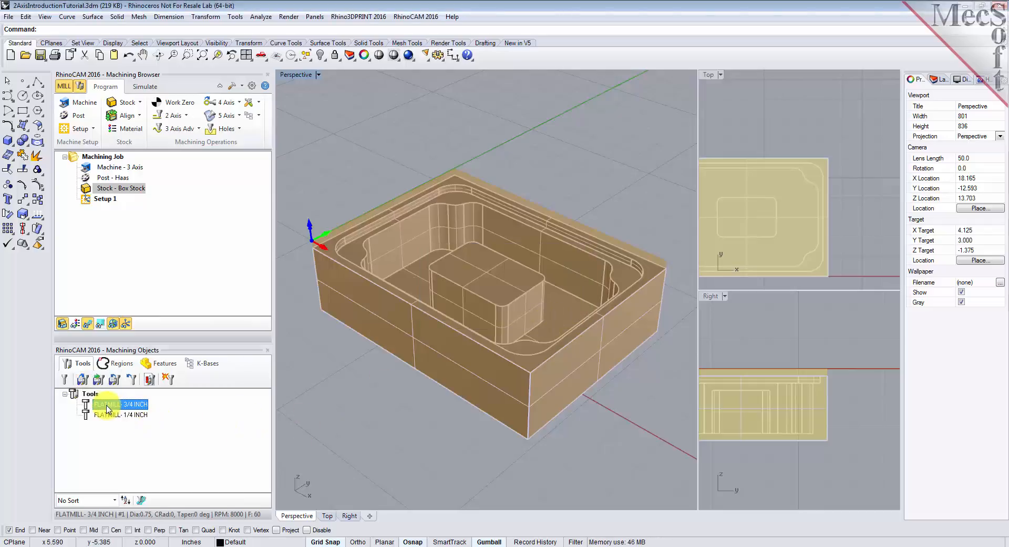
left_click(114, 416)
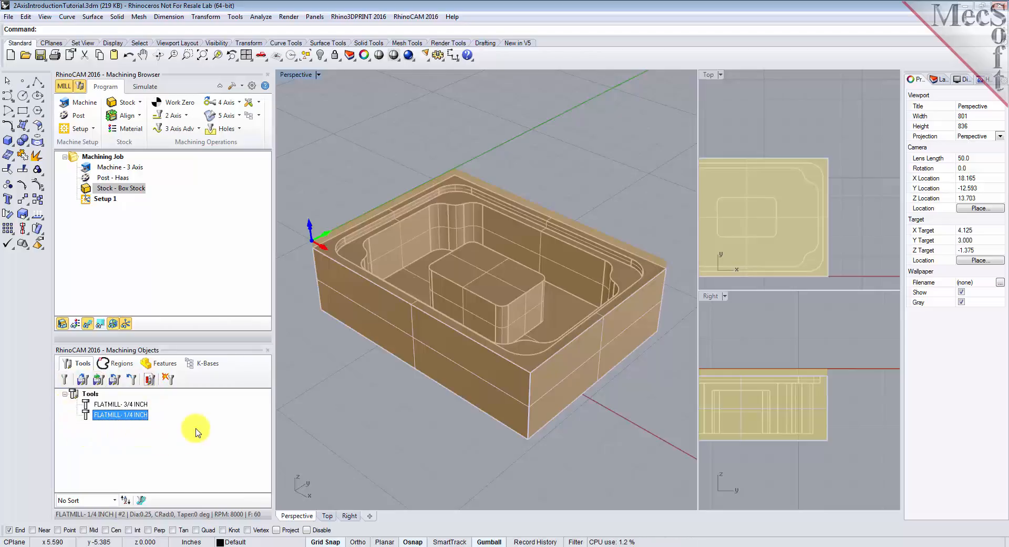
left_click(121, 403)
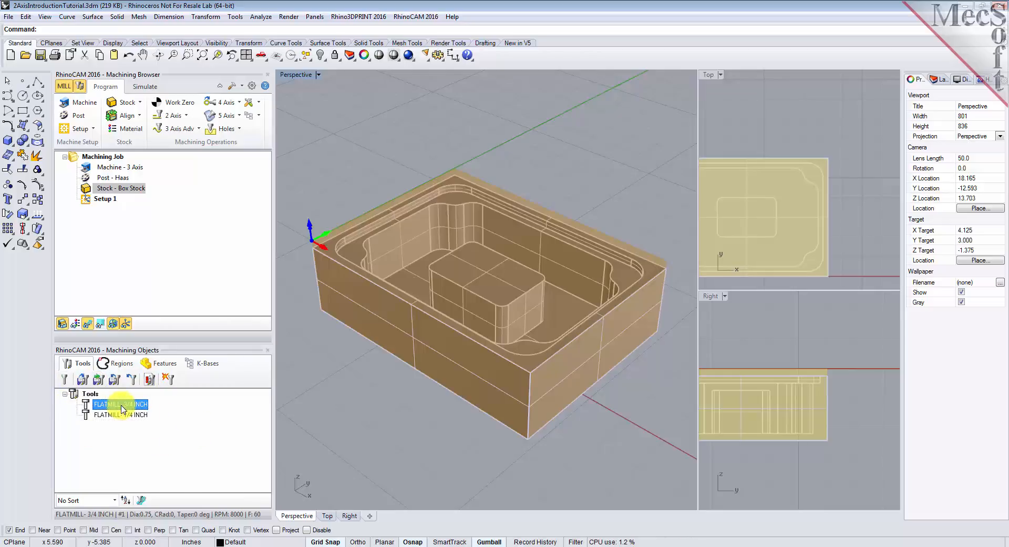
double_click(122, 406)
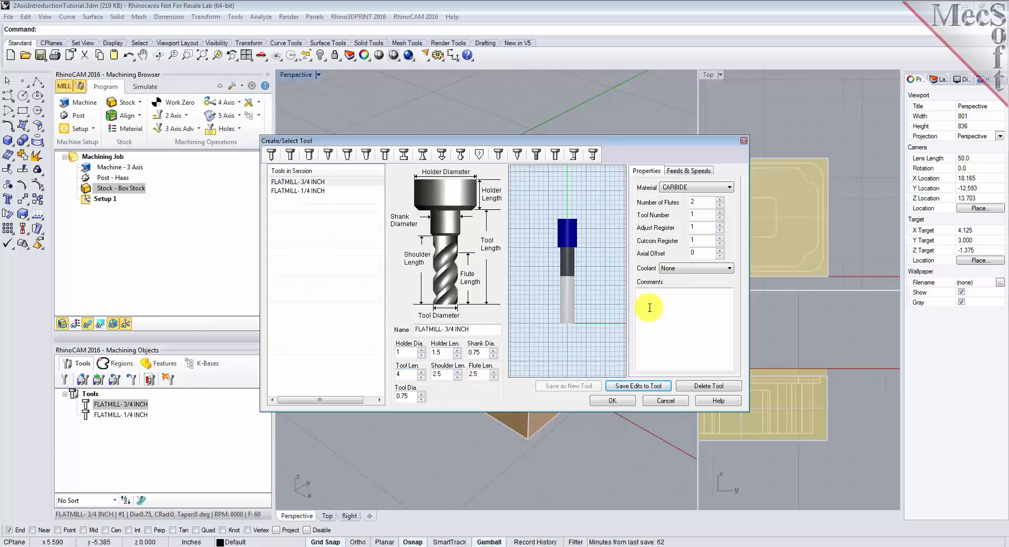
left_click(689, 170)
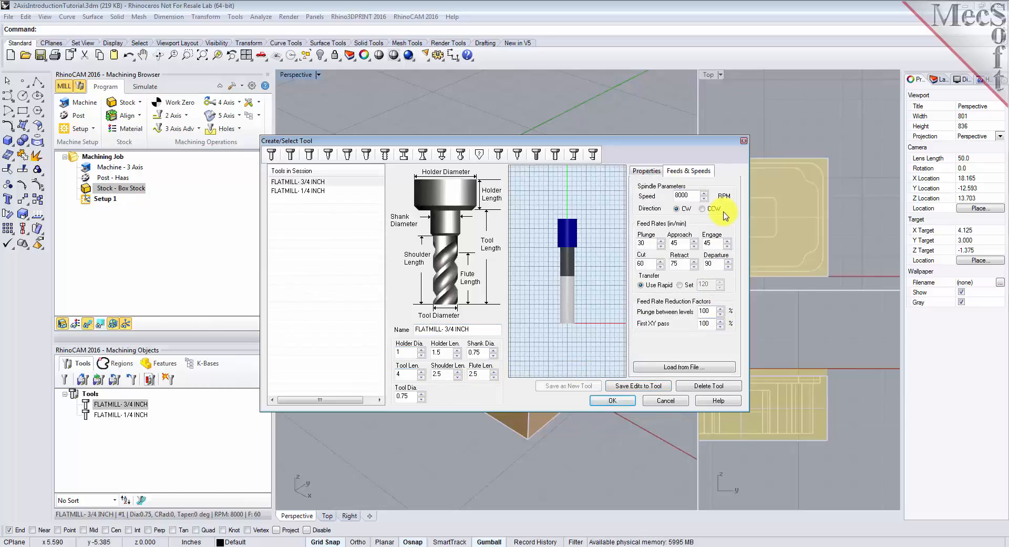
left_click(311, 182)
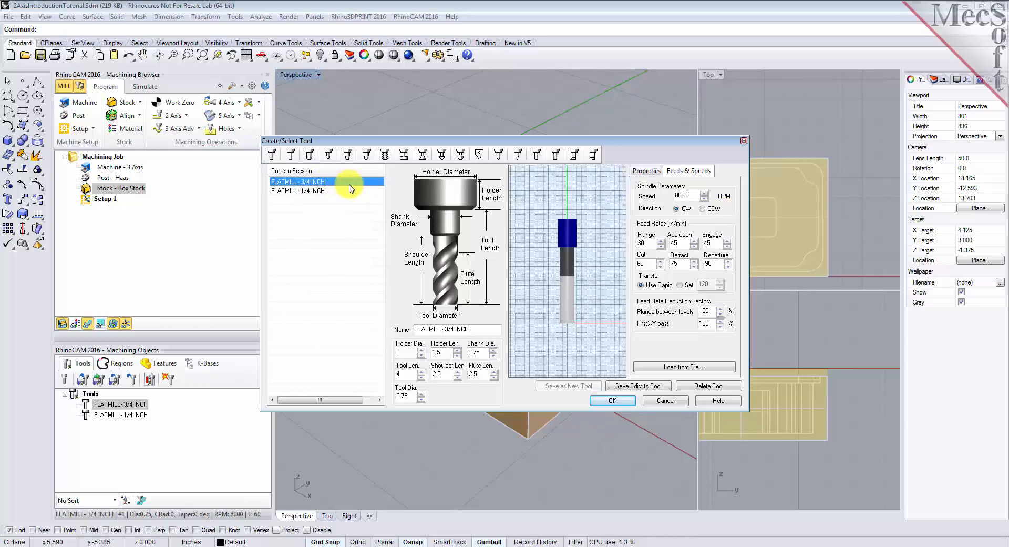
left_click(327, 193)
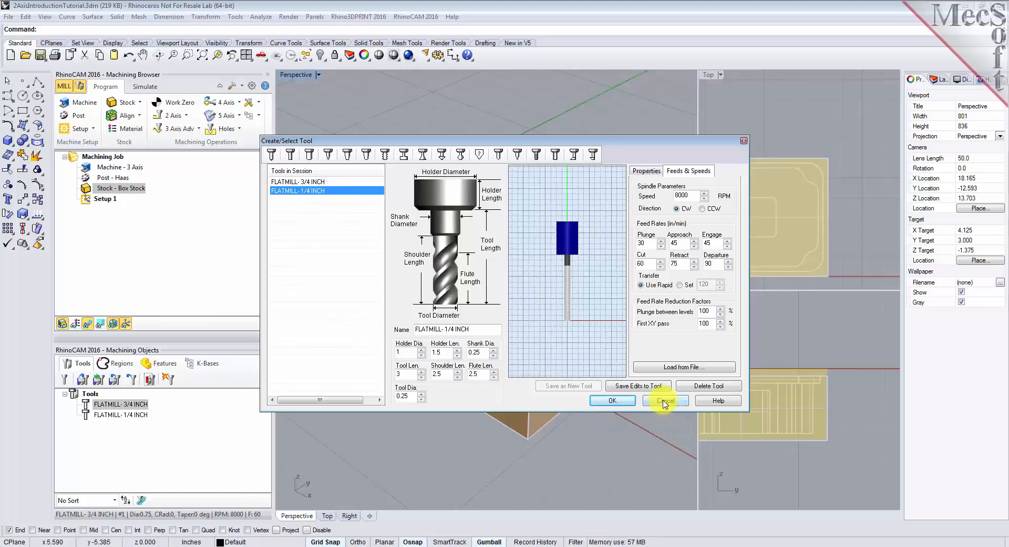
left_click(613, 400)
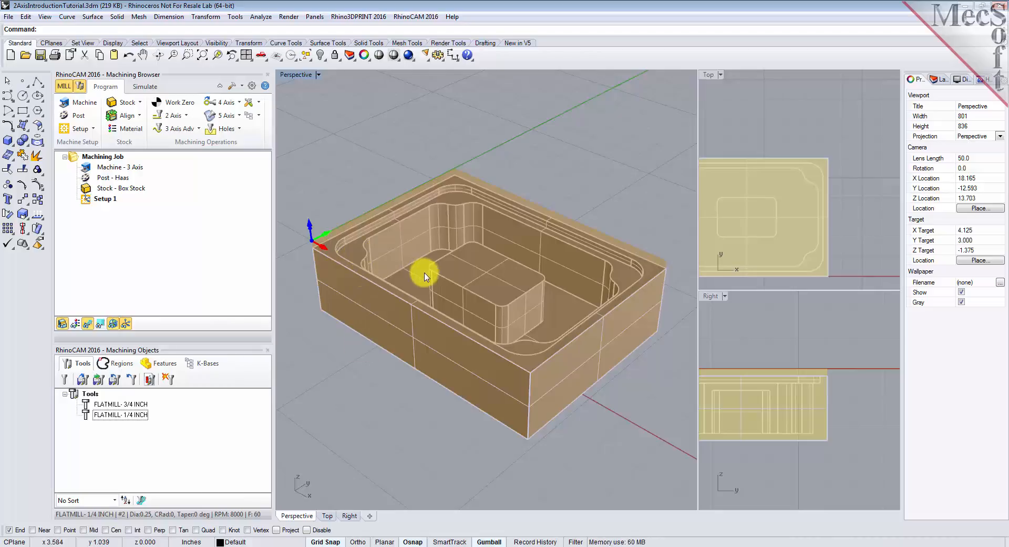
- Set the flat area selection filter for machining regions to ignore all inner regions
left_click(732, 327)
left_click_drag(700, 330, 680, 329)
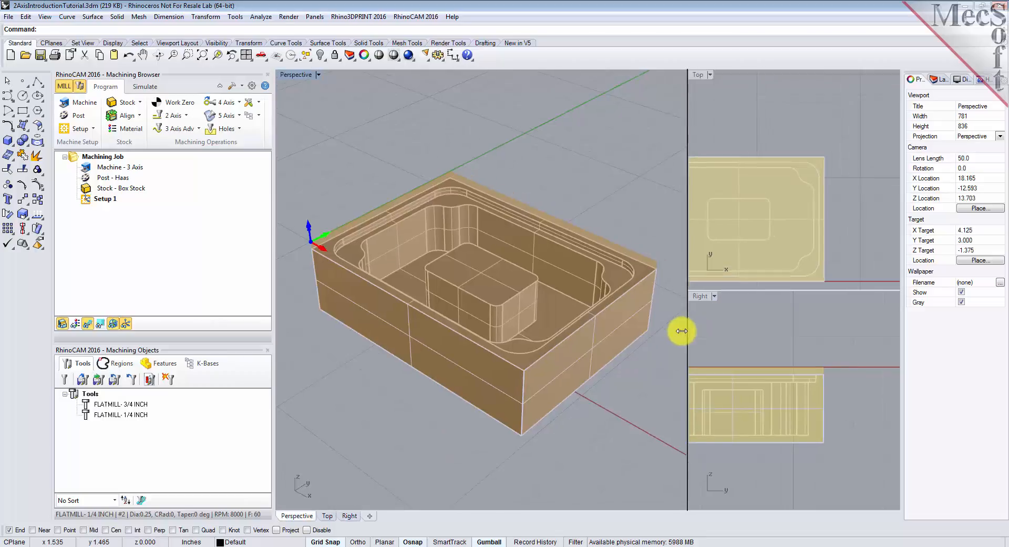
left_click(125, 364)
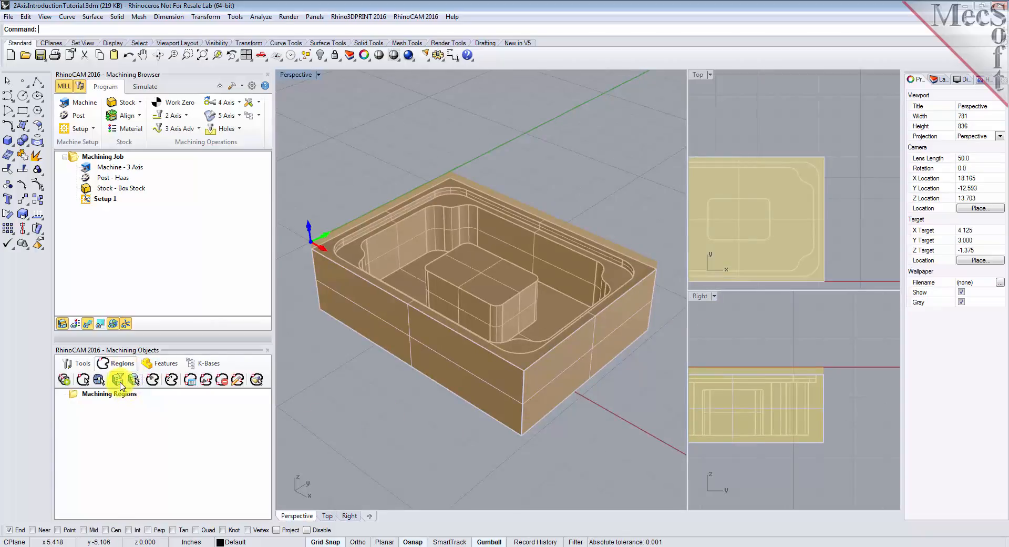
left_click(119, 384)
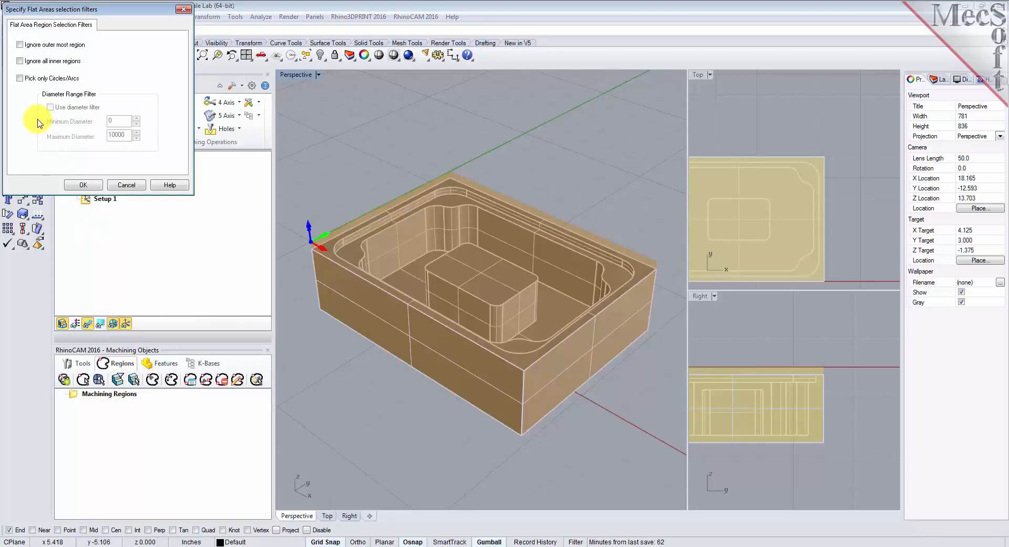
left_click(20, 62)
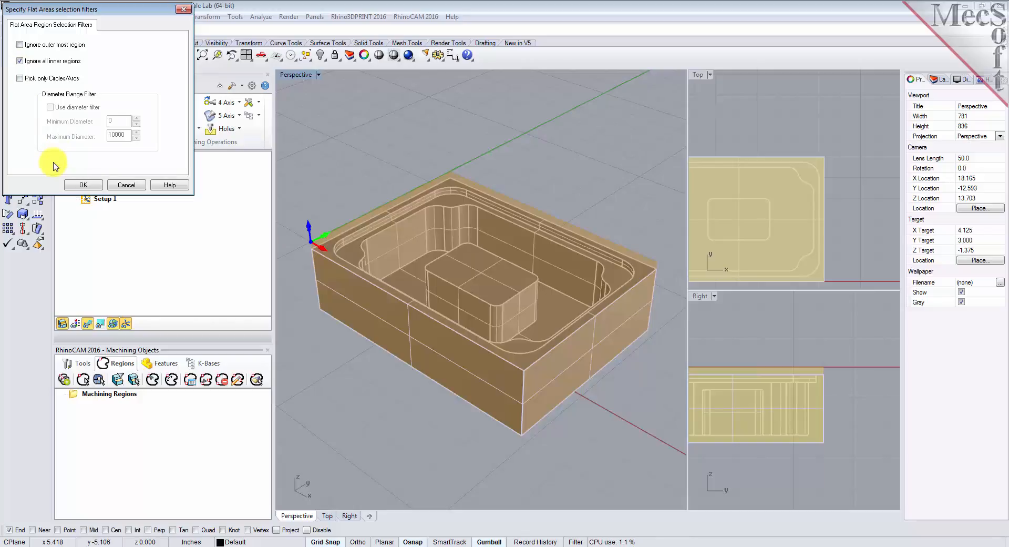
left_click(83, 185)
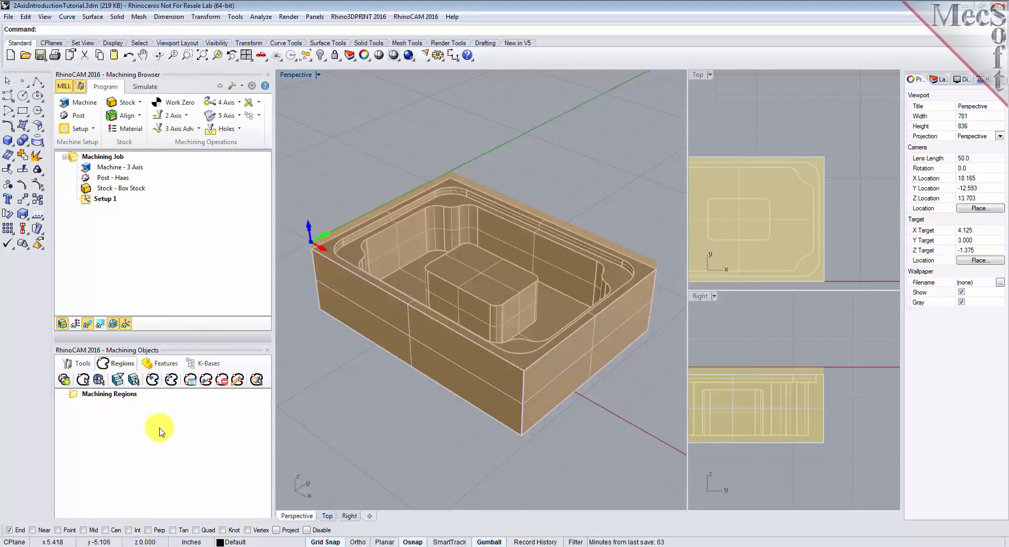
- Create a flat area region from the part's top rim face, and fit the part in the Top and Right views
left_click(134, 379)
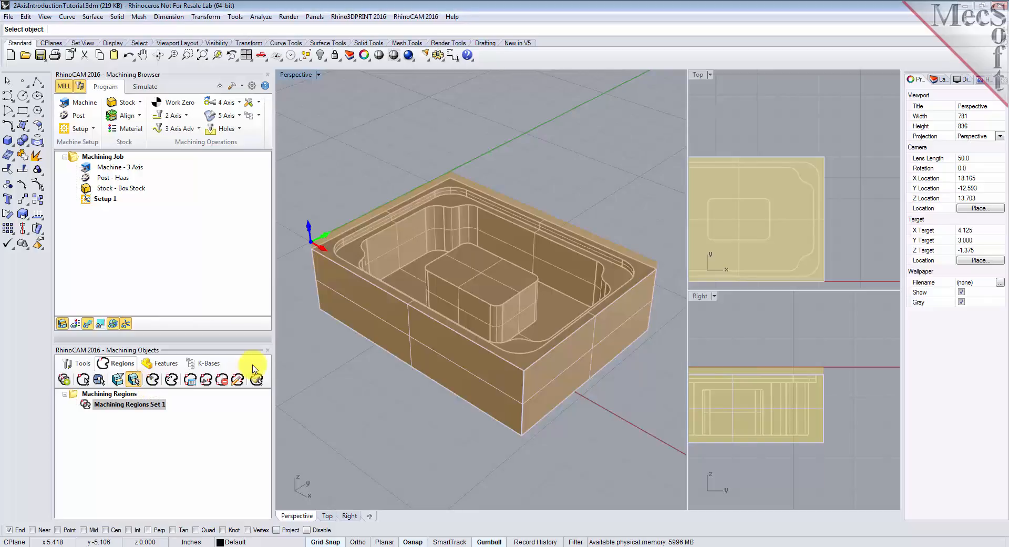
left_click(330, 251)
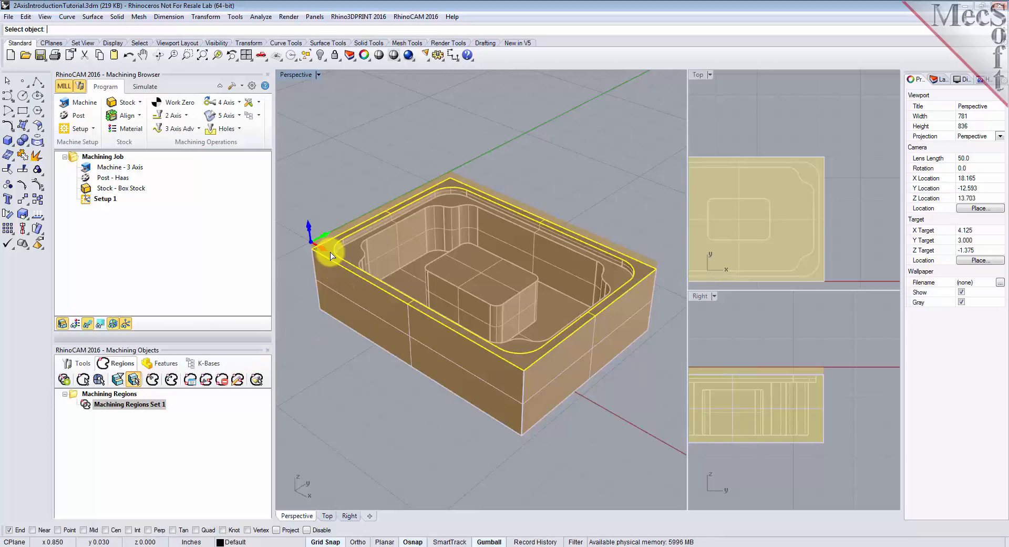
key("Return")
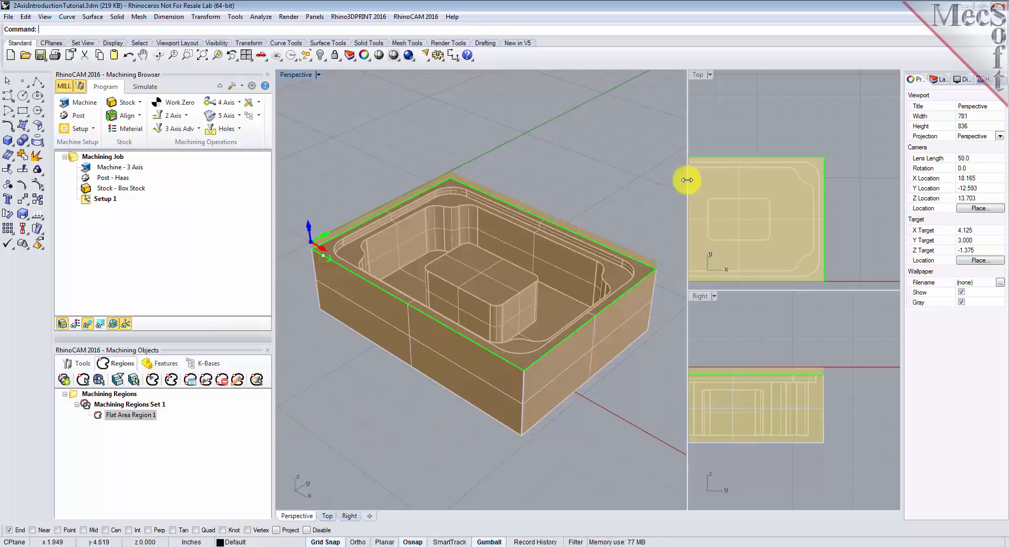
left_click(727, 138)
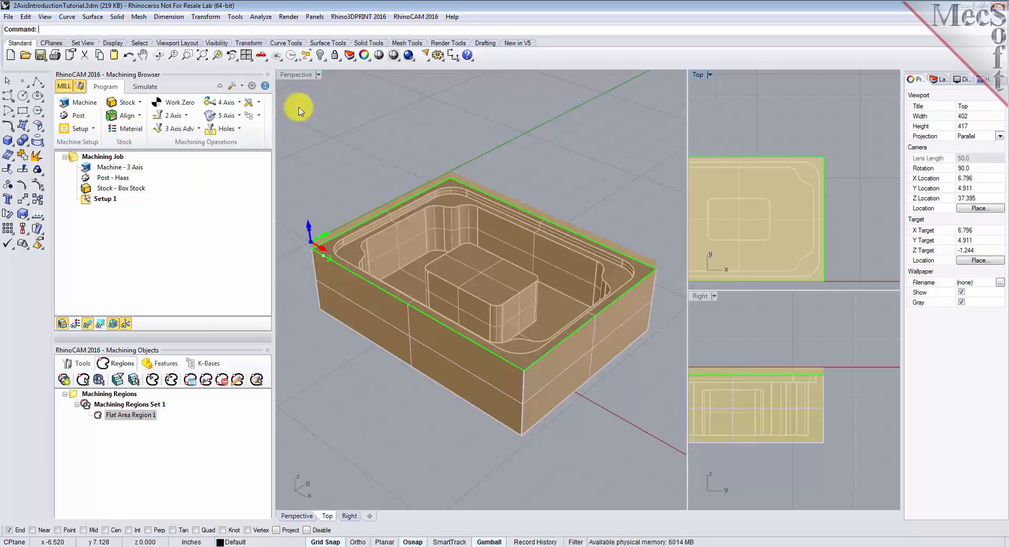
left_click(202, 55)
left_click(697, 342)
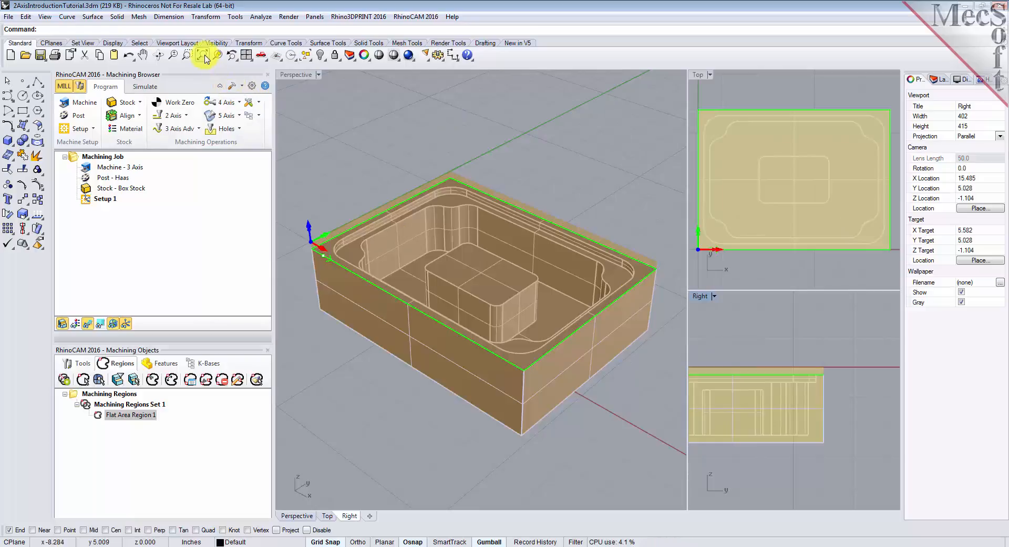
left_click(203, 55)
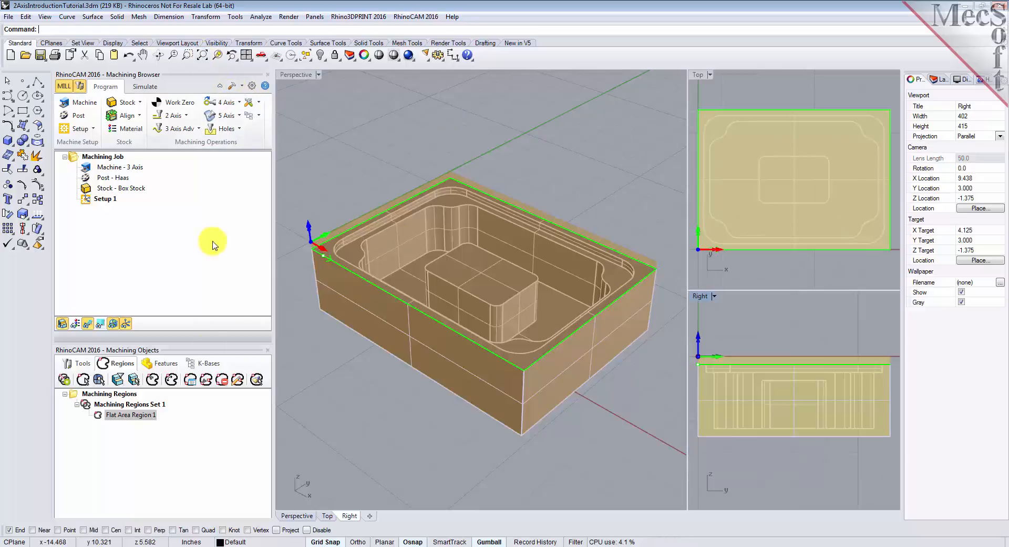
left_click(100, 419)
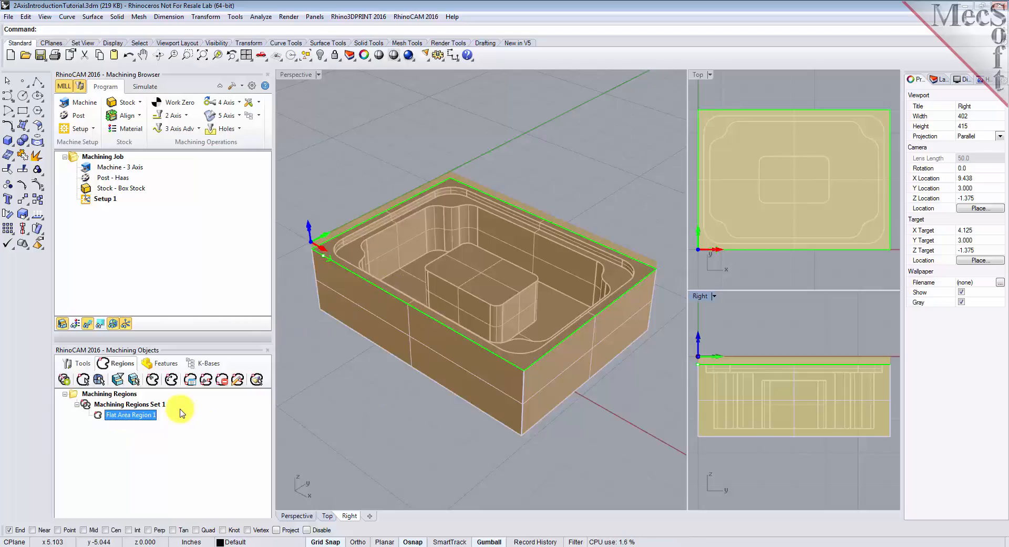
- Create a second flat area region from the recessed ledge just inside the top rim
left_click(135, 382)
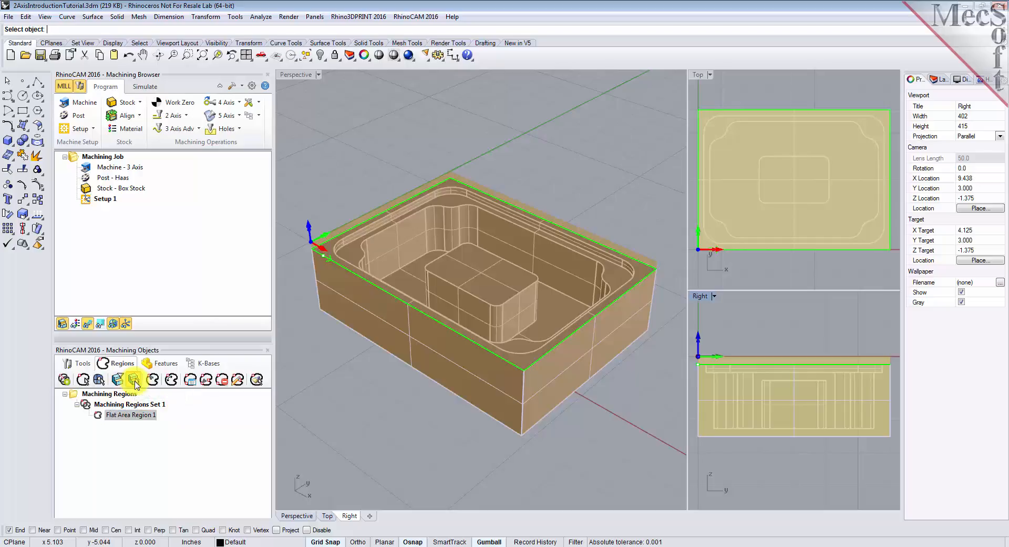
left_click(353, 250)
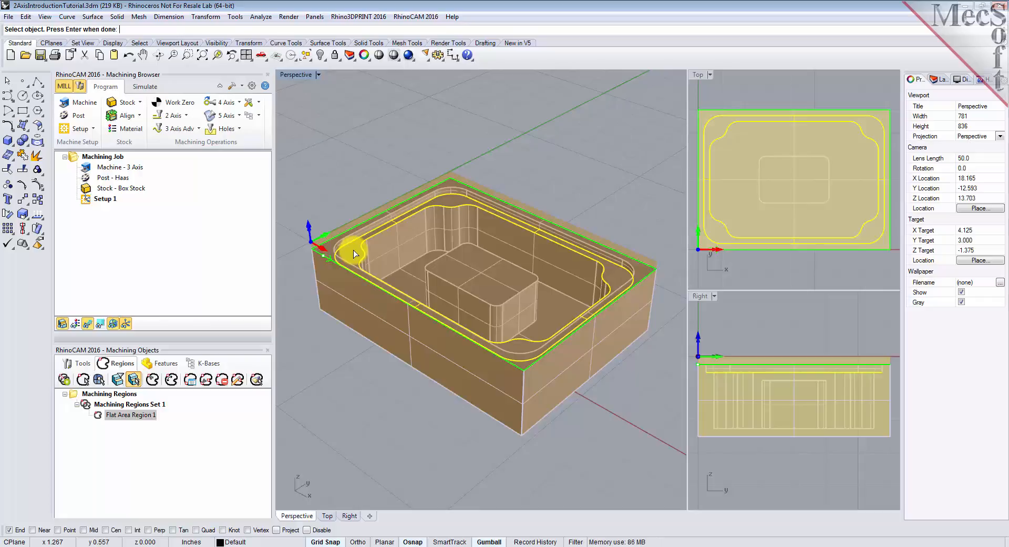
key("Return")
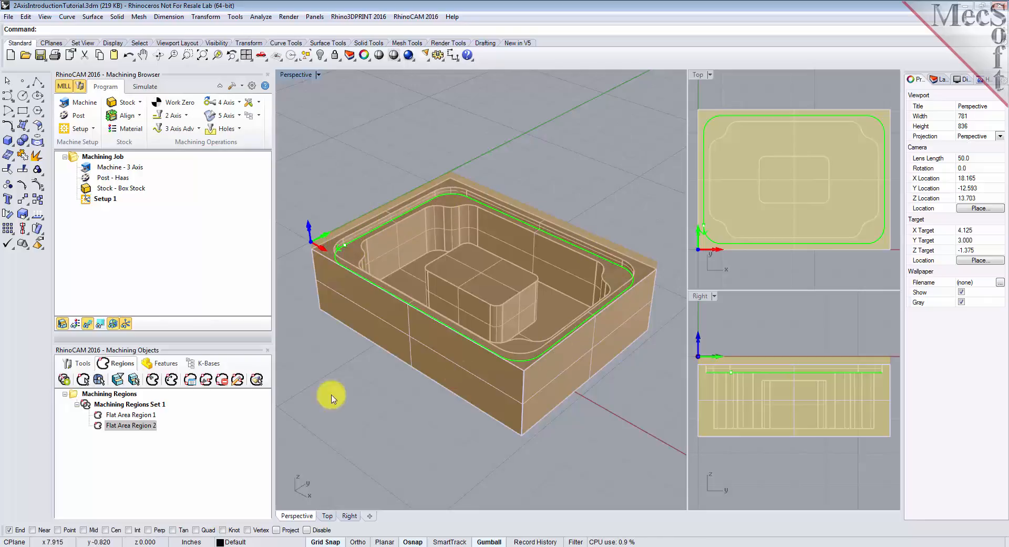
left_click(100, 426)
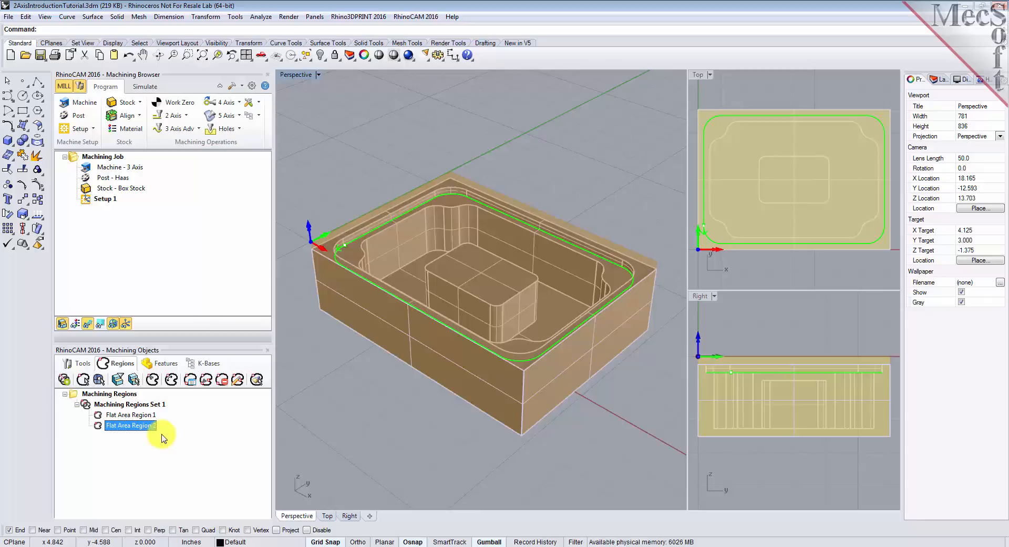
- Set the flat area filter to ignore only the outermost region, and create a region from the inner edge of the recessed ledge
left_click(120, 380)
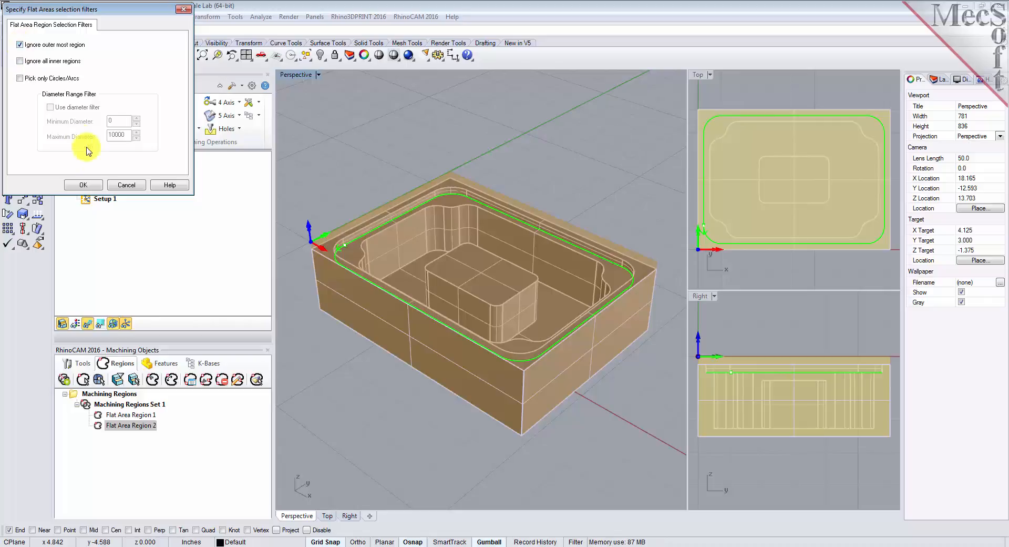
left_click(93, 186)
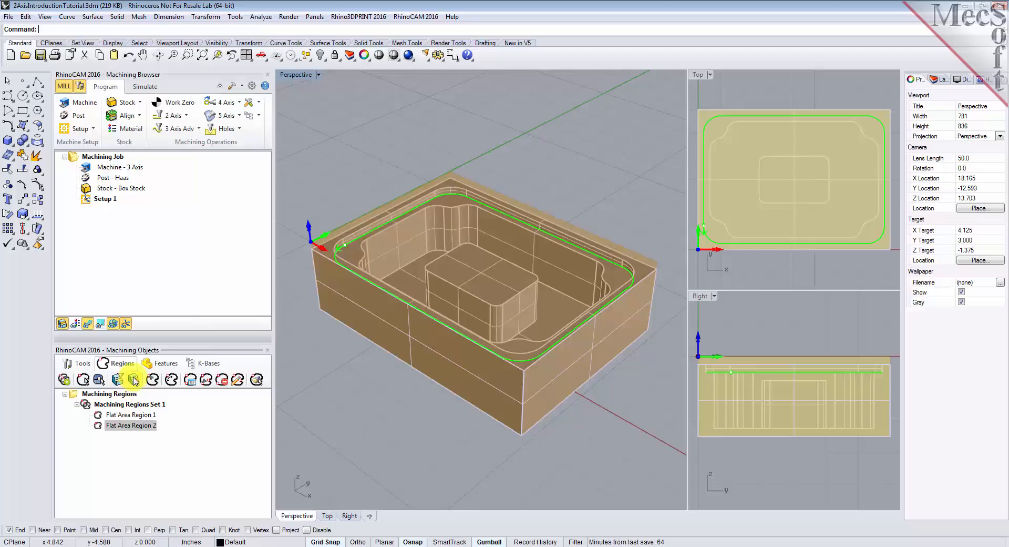
left_click(135, 379)
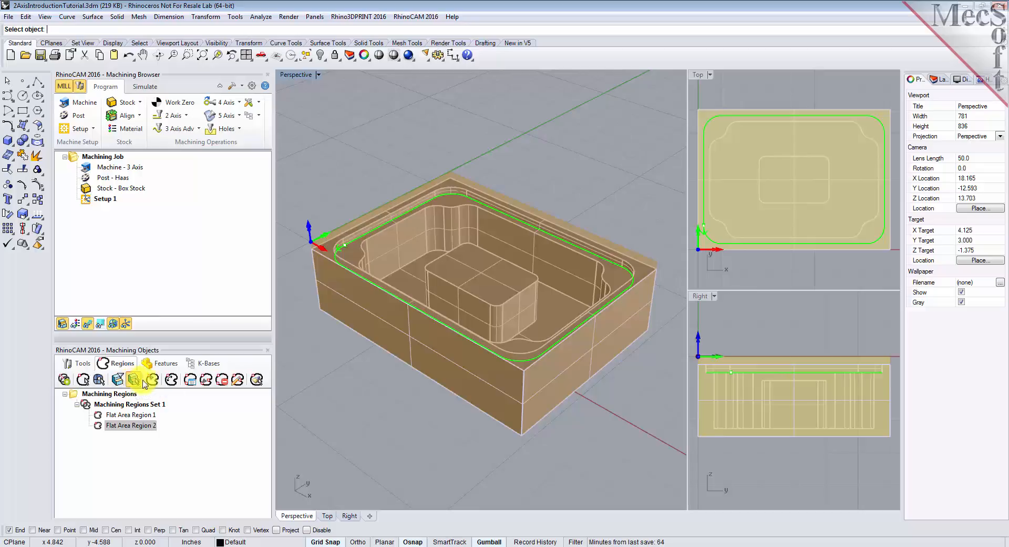
left_click(357, 254)
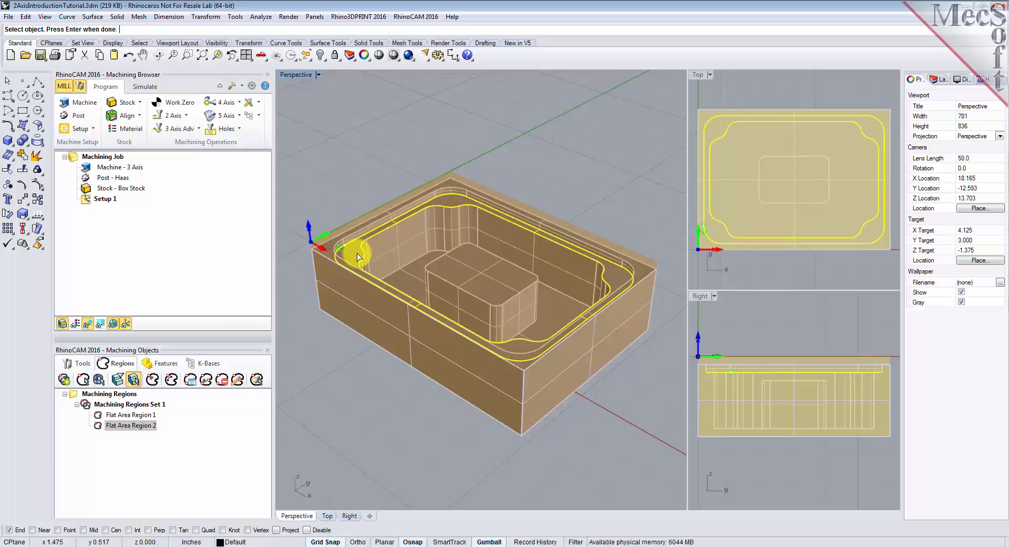
key("Return")
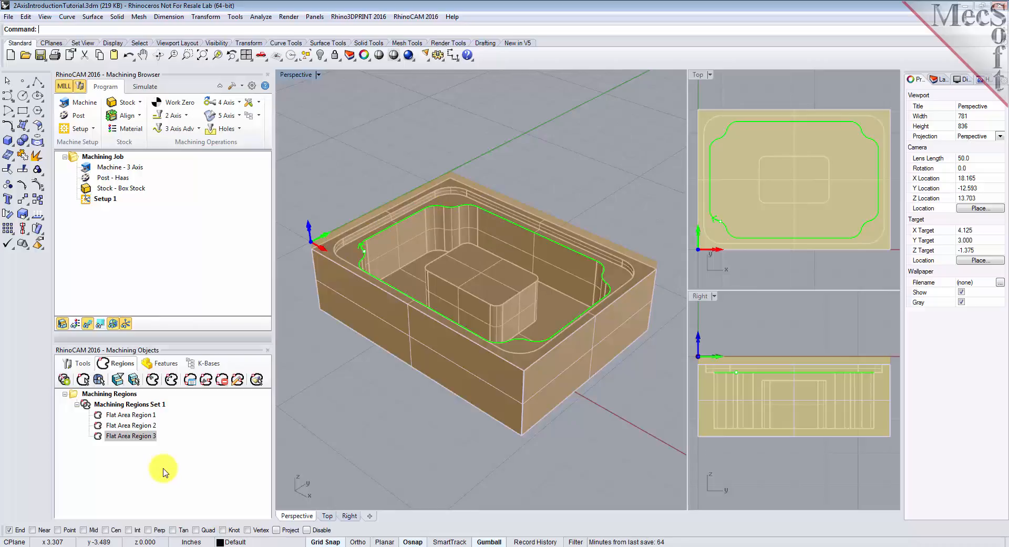
- Review the three flat area regions on the part and the list of available tools
left_click(97, 435)
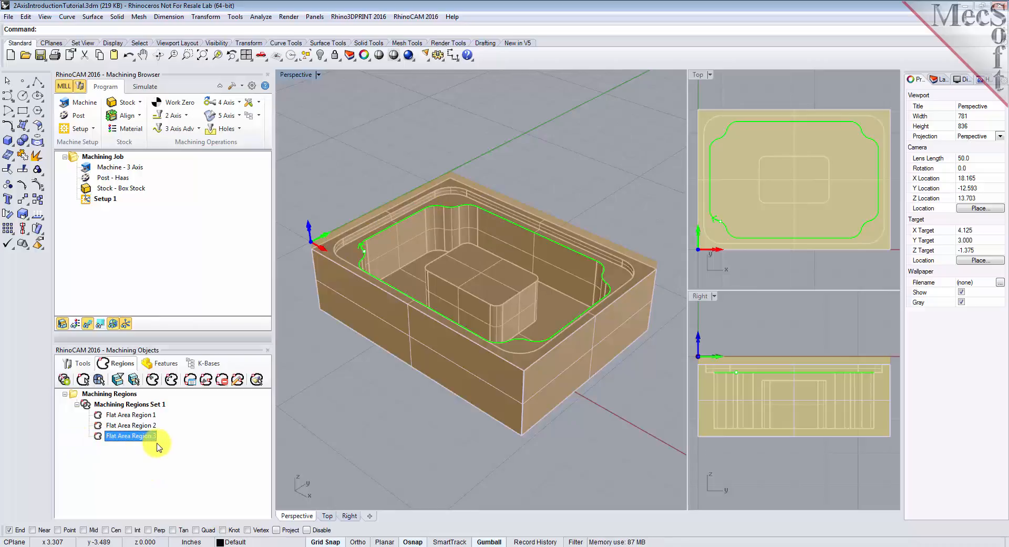
left_click(141, 415)
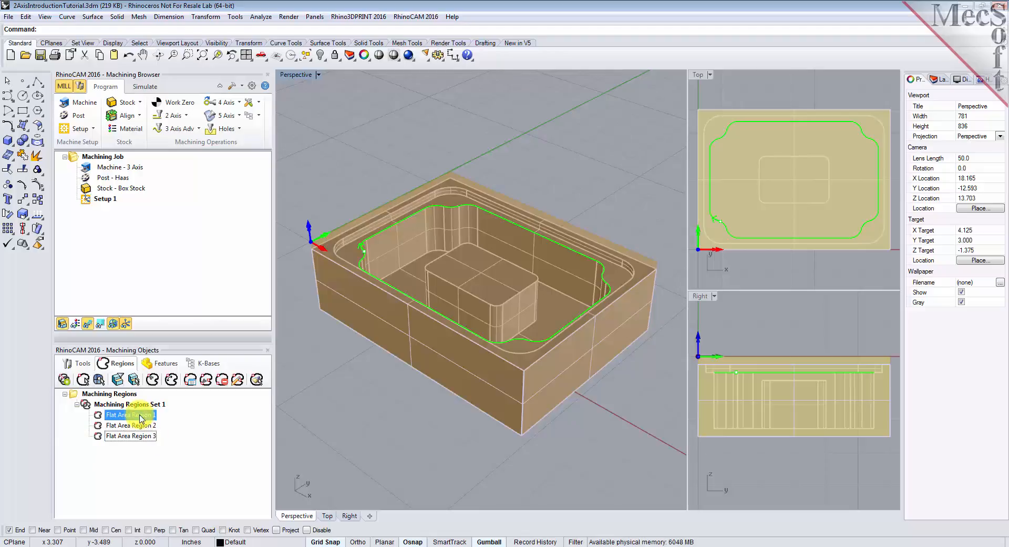
left_click(142, 427)
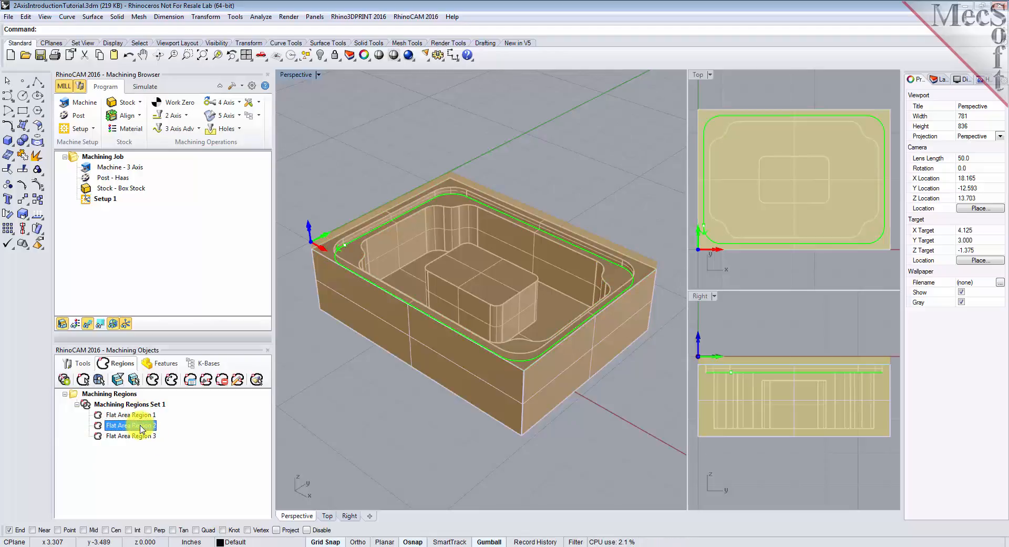
left_click(143, 436)
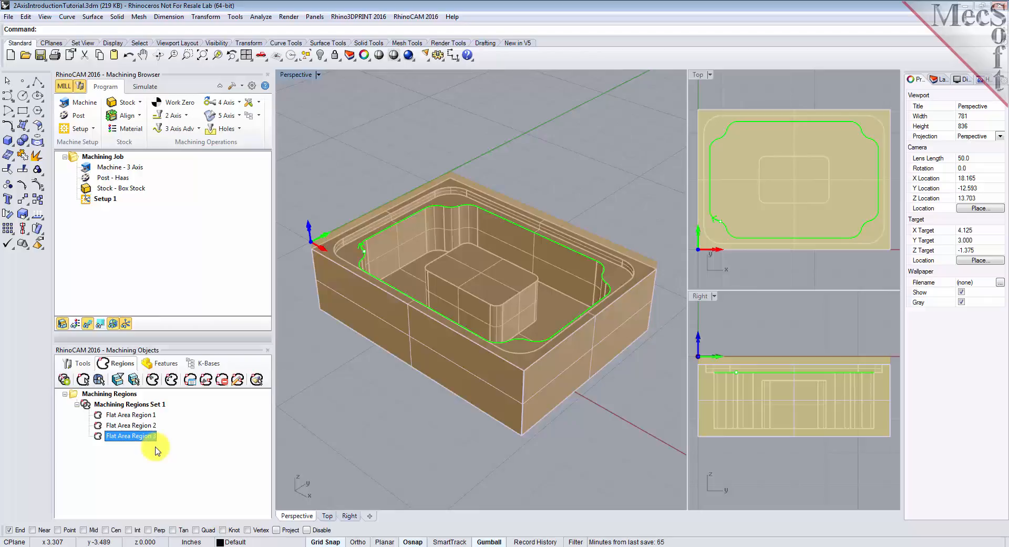
left_click(75, 367)
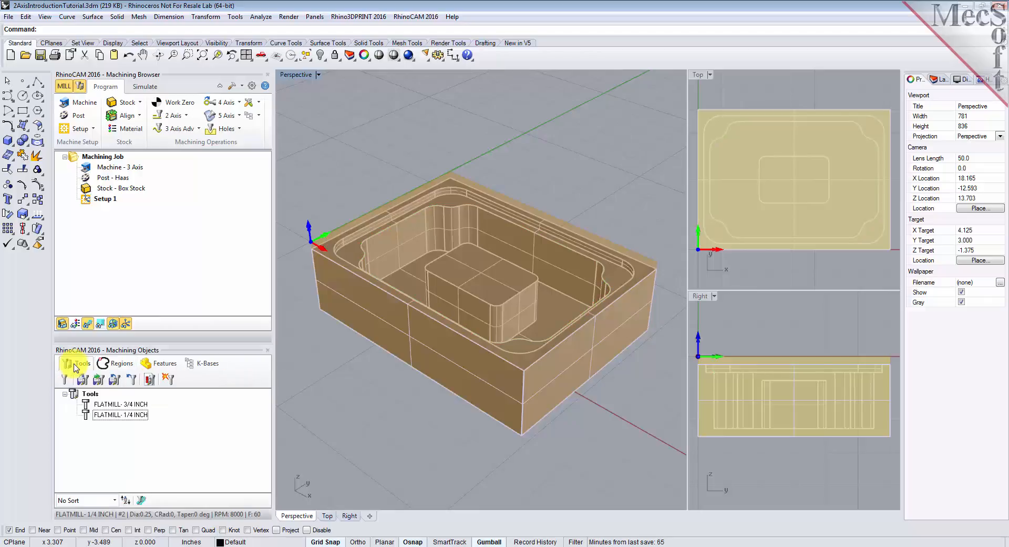
left_click(215, 429)
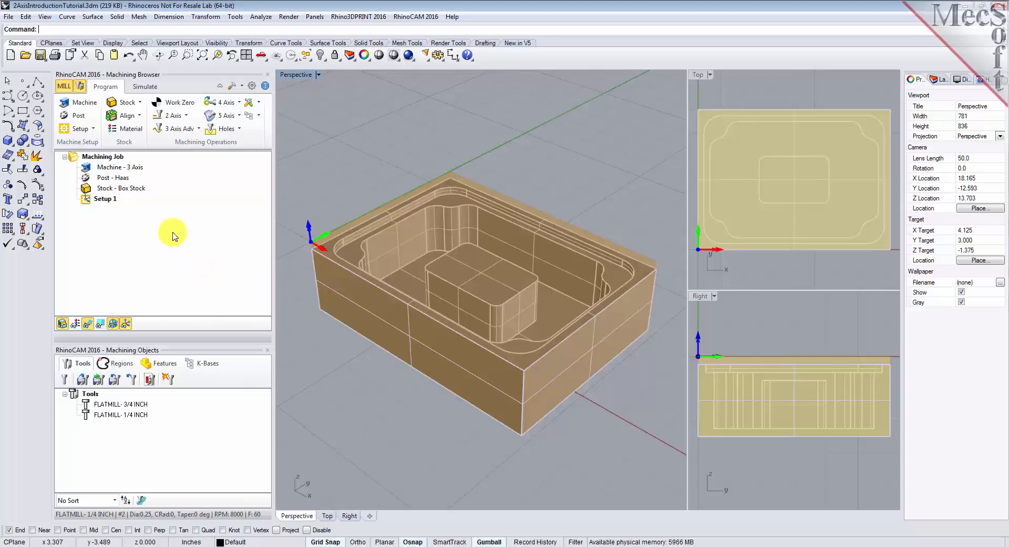
- Start a 2 1/2 Axis Facing operation and assign the predefined Flat Area Region 1 as its part region
left_click(173, 116)
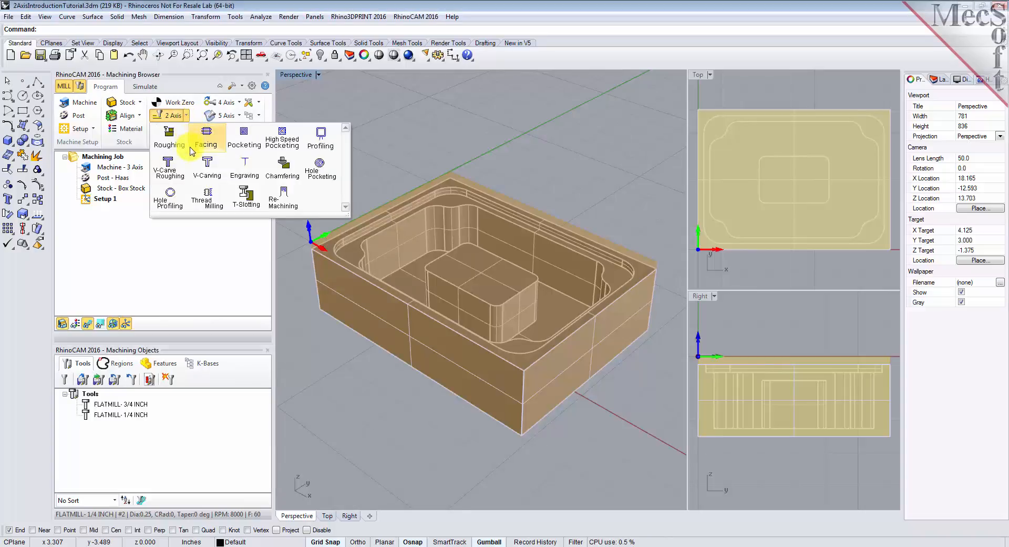
left_click(216, 150)
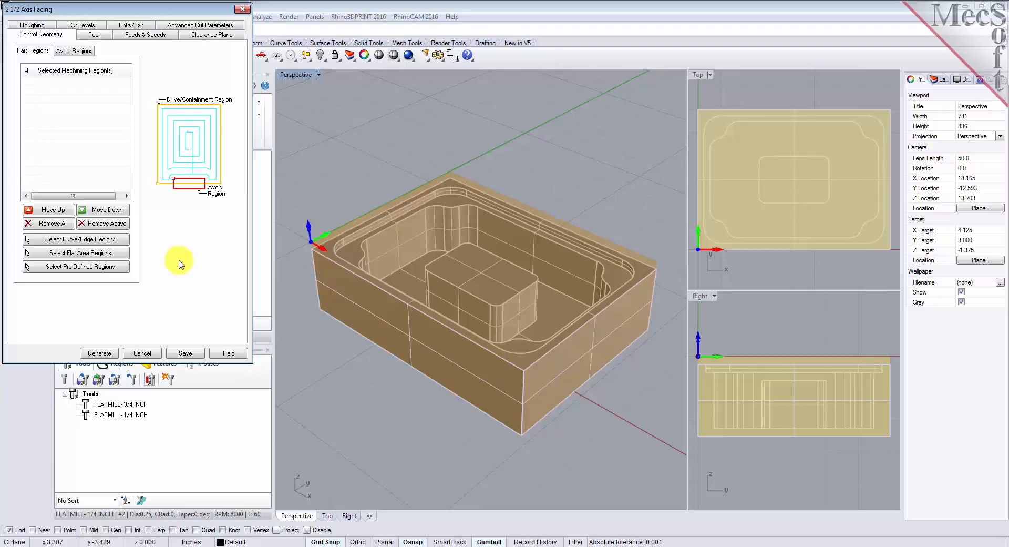
left_click(85, 266)
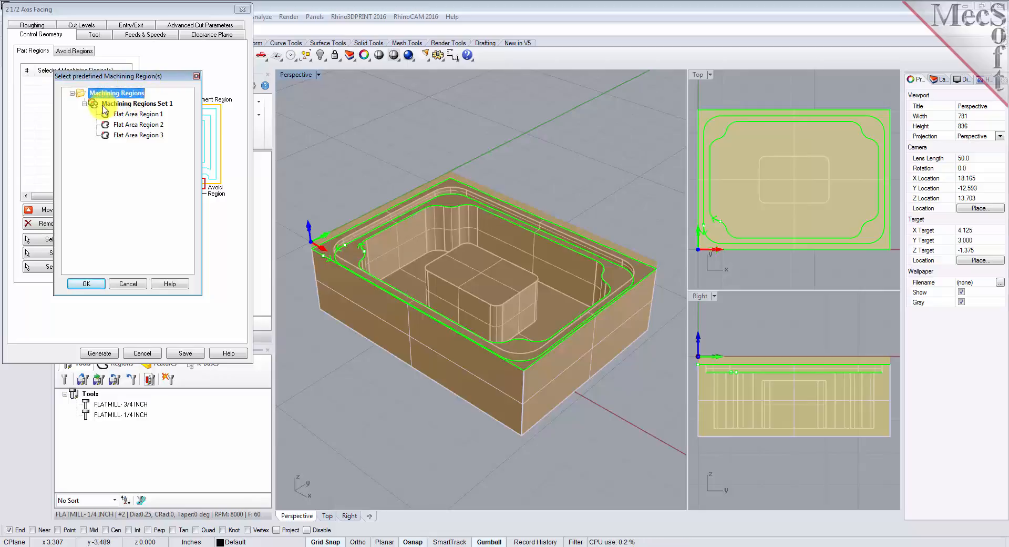
left_click(163, 104)
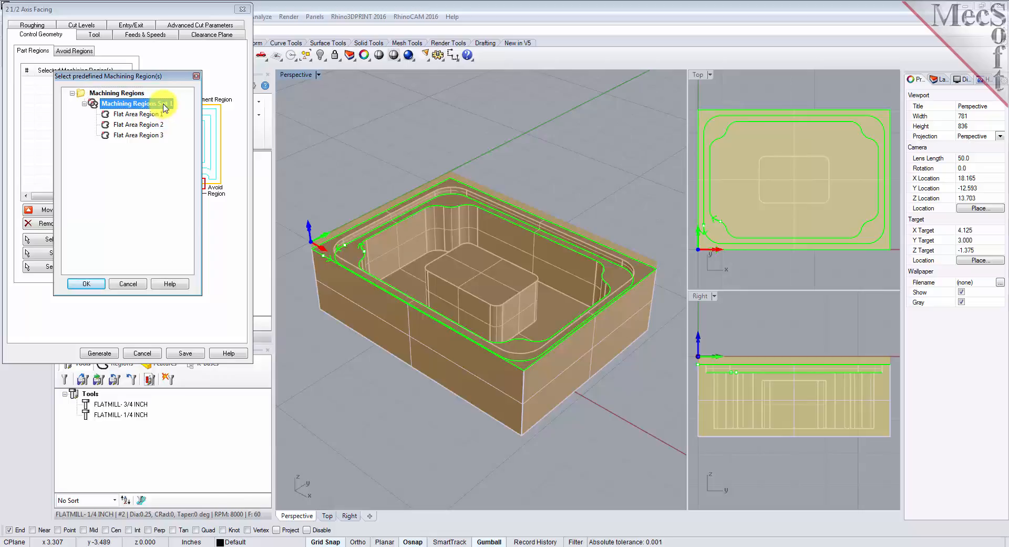
left_click(158, 115)
left_click(157, 125)
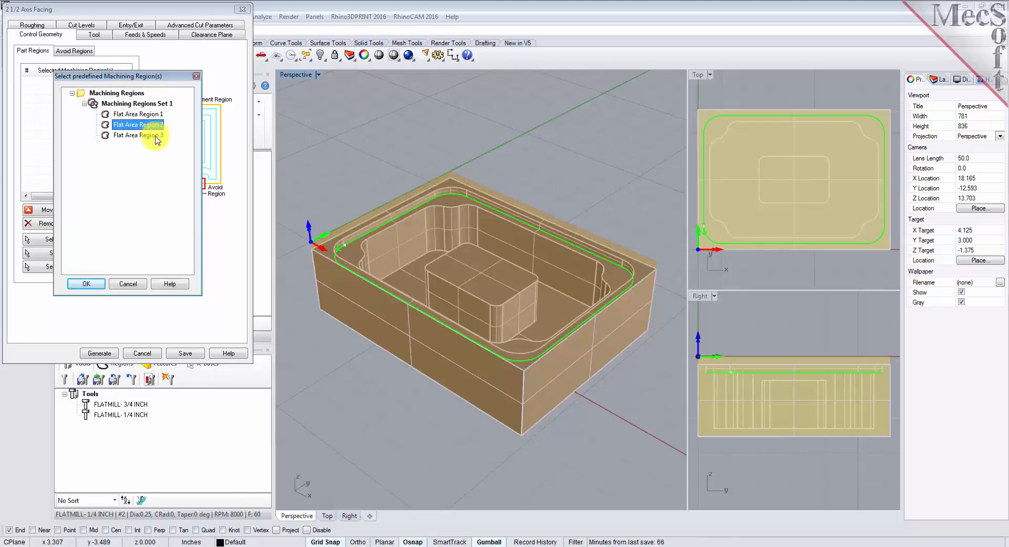
left_click(155, 135)
left_click(150, 114)
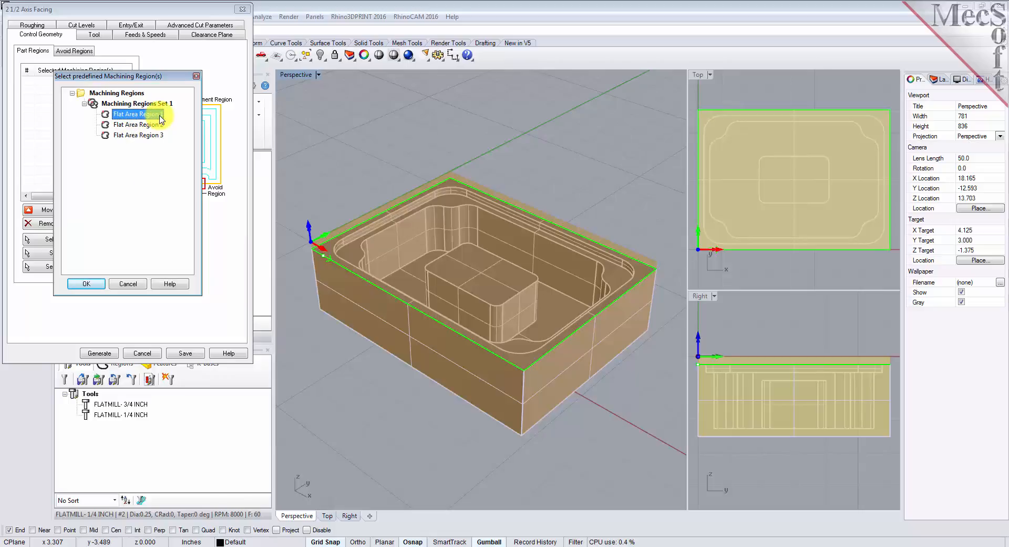
left_click(86, 283)
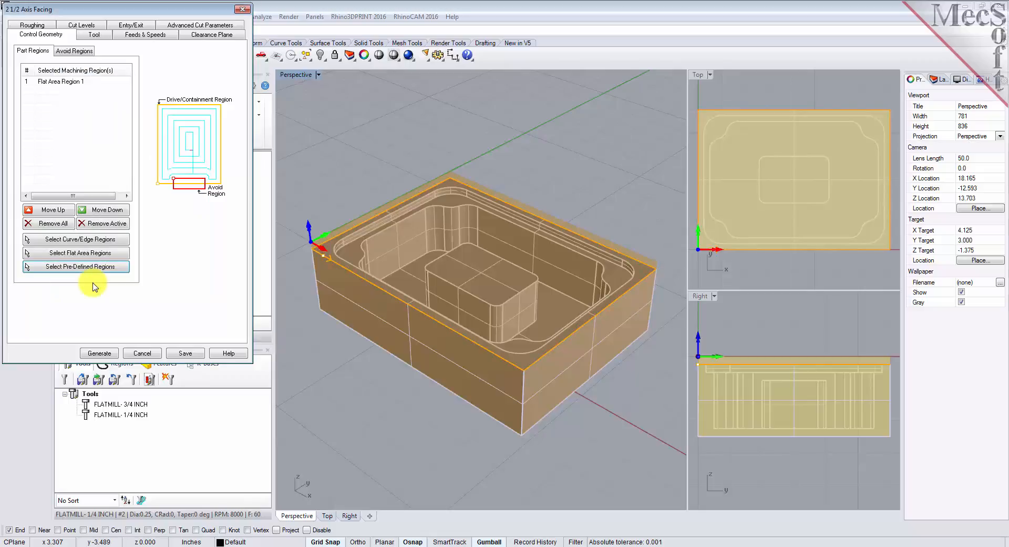
left_click(62, 82)
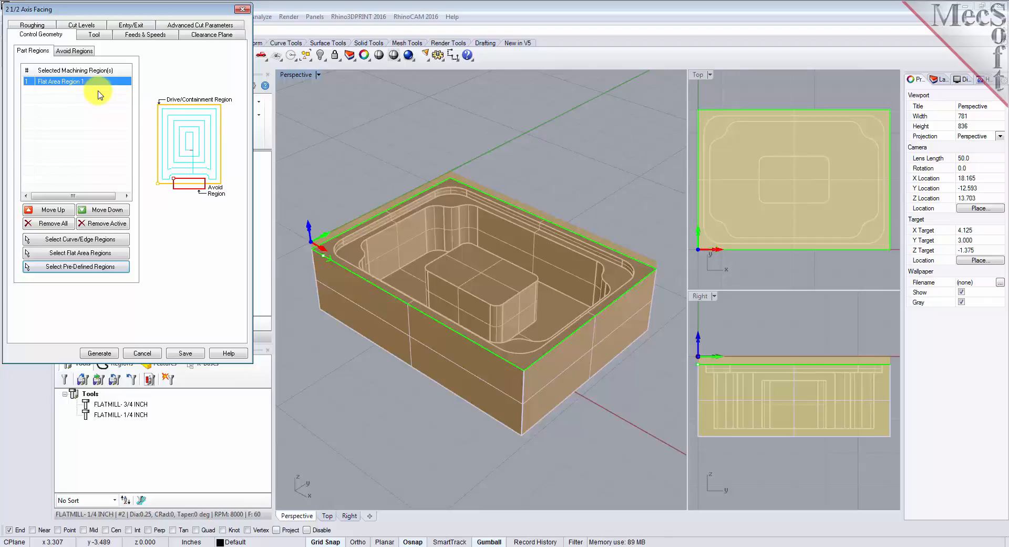
- Choose the 3/4 inch flat mill for the facing operation and load its feeds and speeds from the tool
left_click(98, 34)
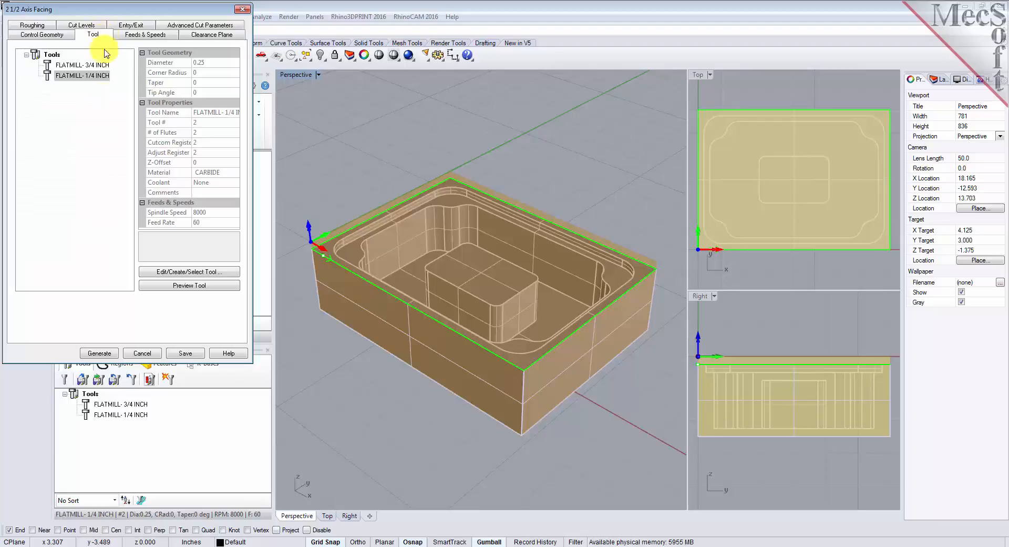
left_click(52, 65)
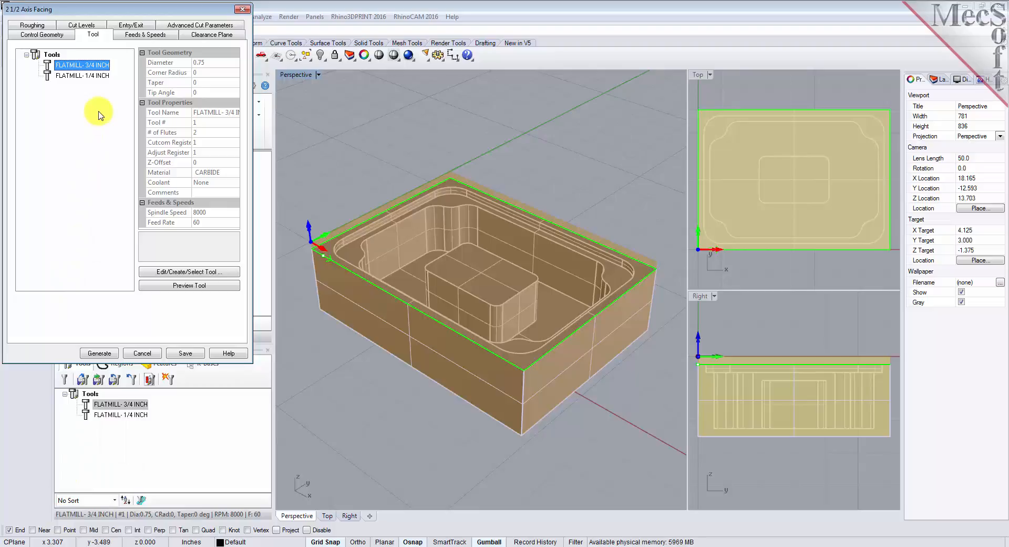
left_click(150, 36)
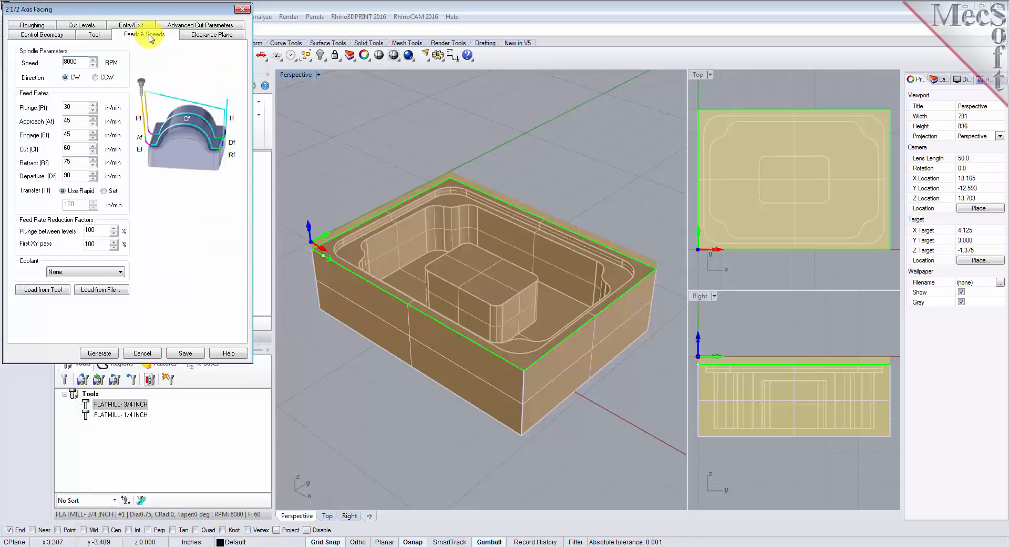
left_click(50, 293)
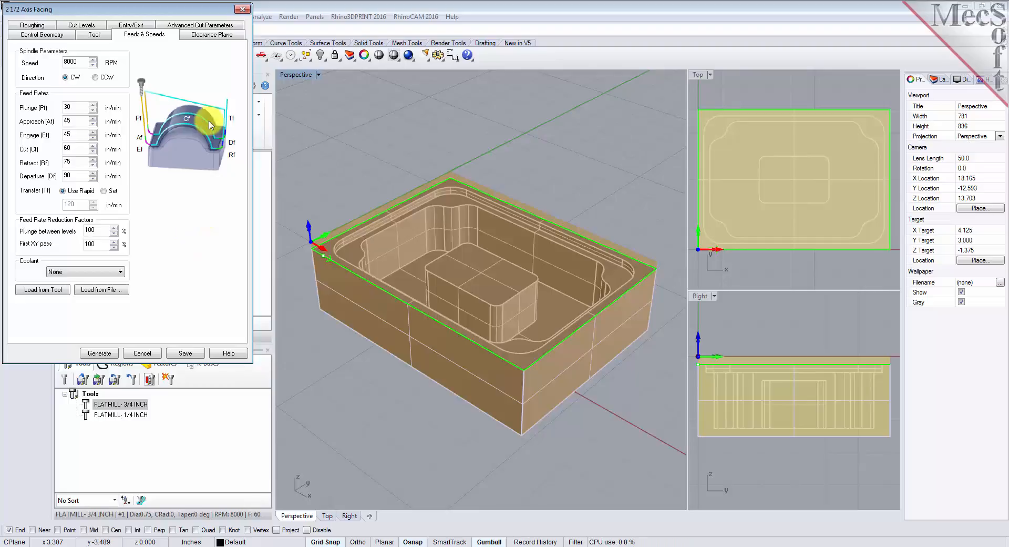
- Use the Automatic clearance plane definition with Clearance Plane as the cut transfer method, and inspect the plane above the part
left_click(212, 34)
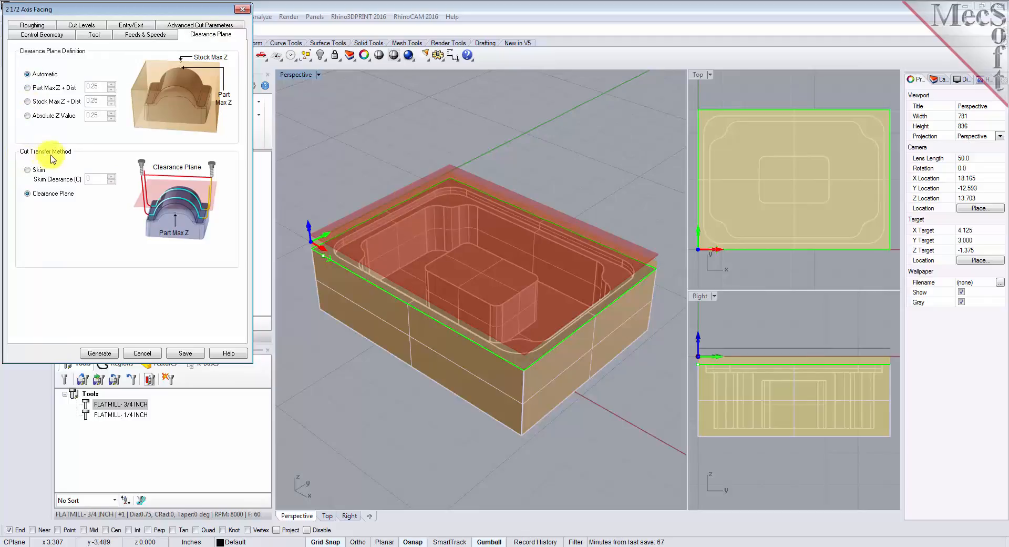
left_click(28, 196)
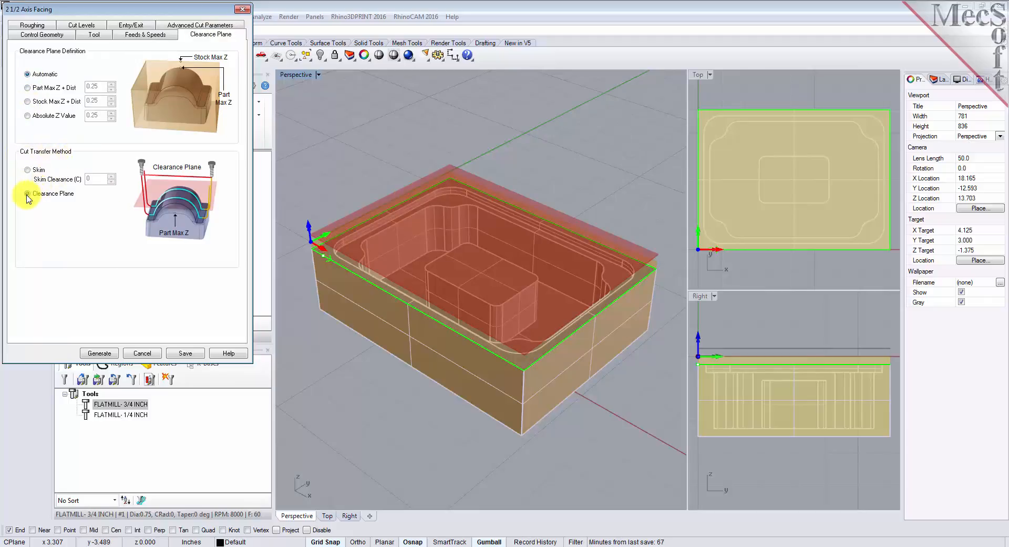
left_click(28, 75)
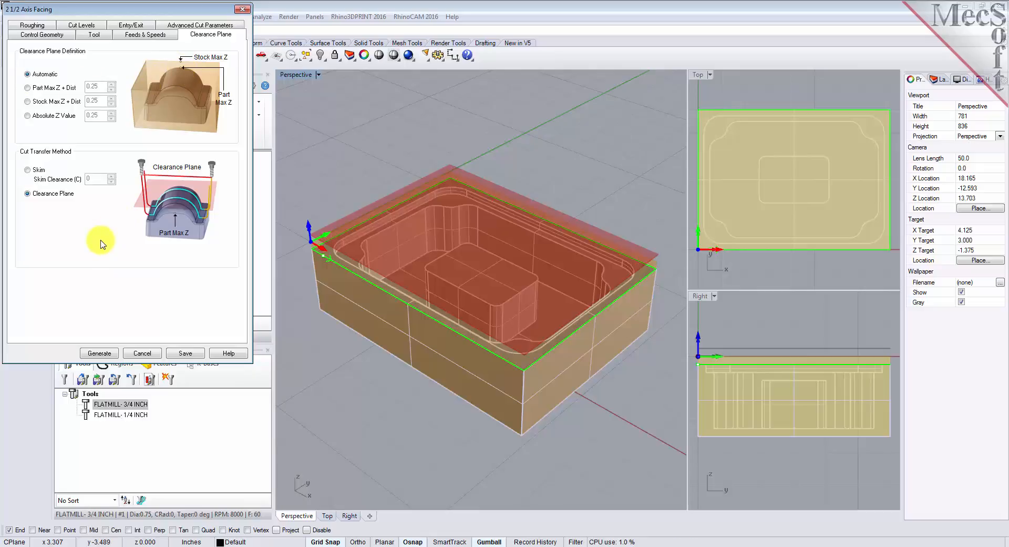
left_click(28, 194)
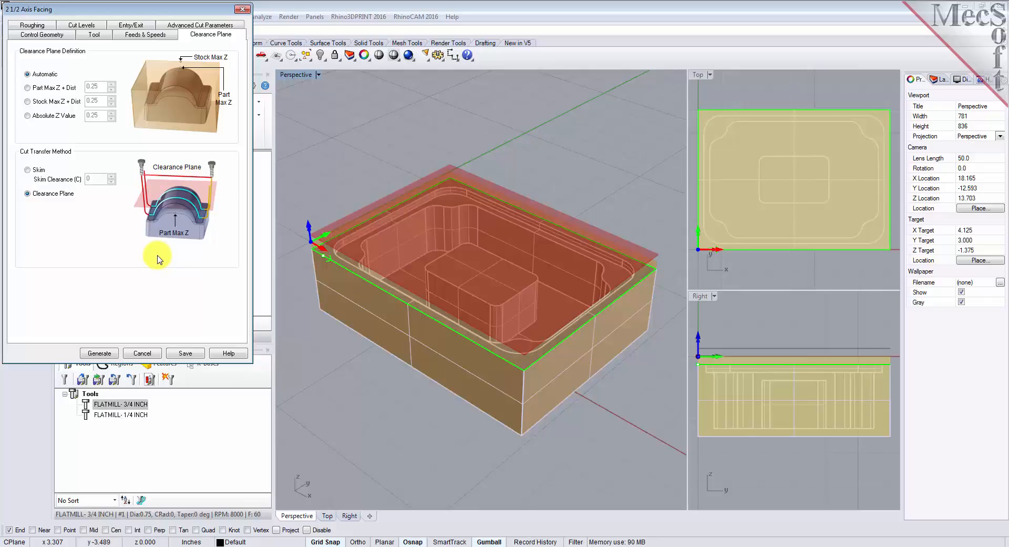
right_click_drag(462, 435, 543, 452)
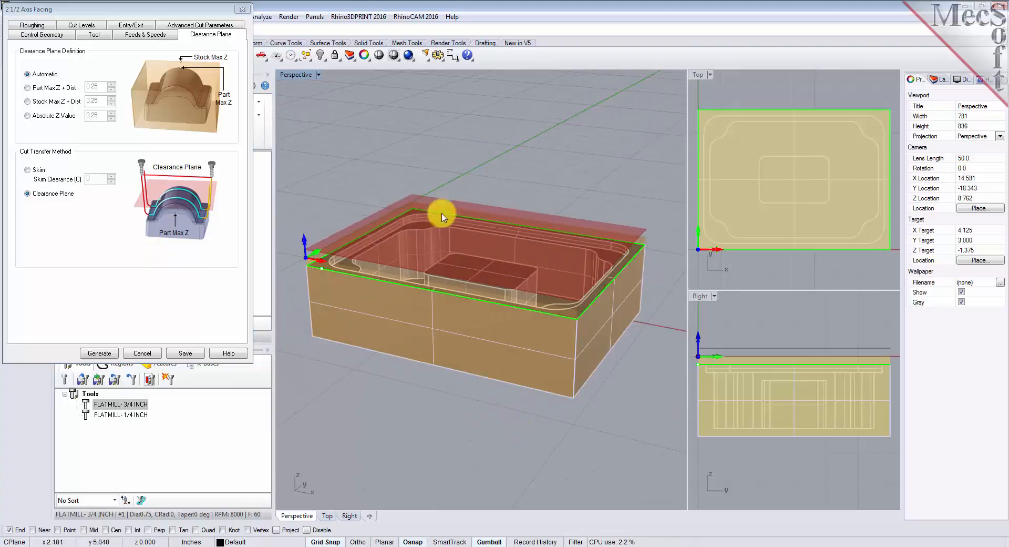
right_click_drag(538, 387, 540, 415)
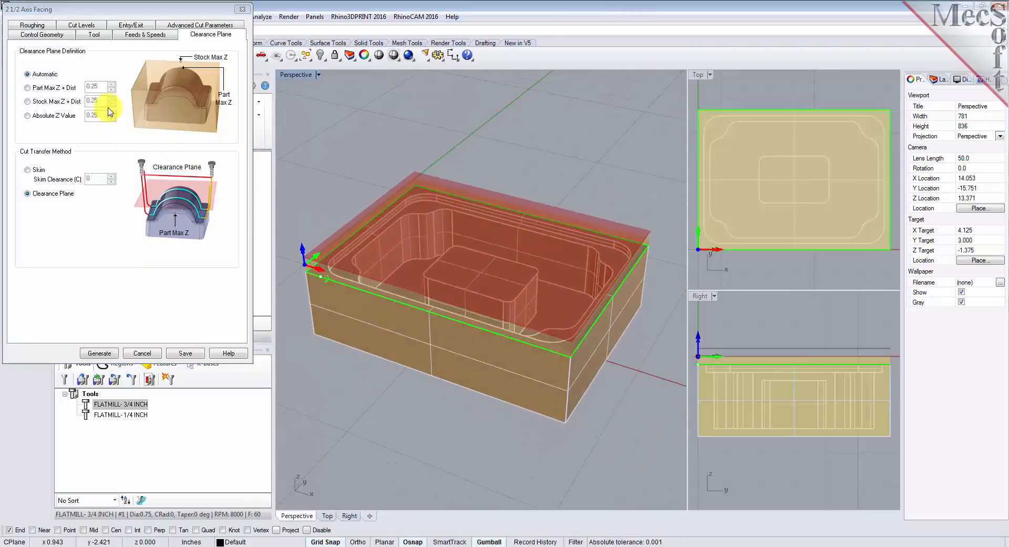
- Set the facing stepover to 30% of the tool diameter, and the cut levels to geometry At Bottom with a total cut depth of 0.25
left_click(37, 25)
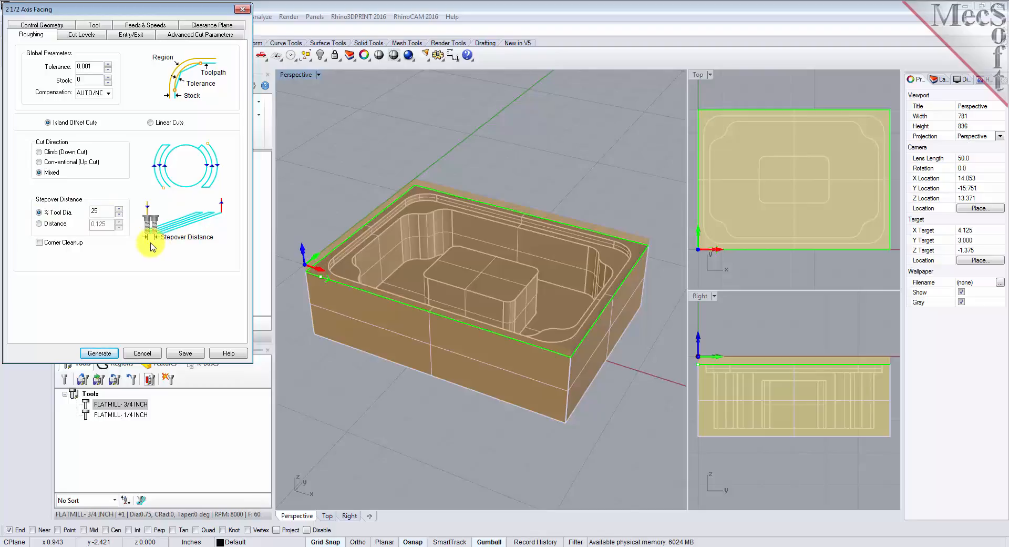
left_click_drag(103, 211, 86, 213)
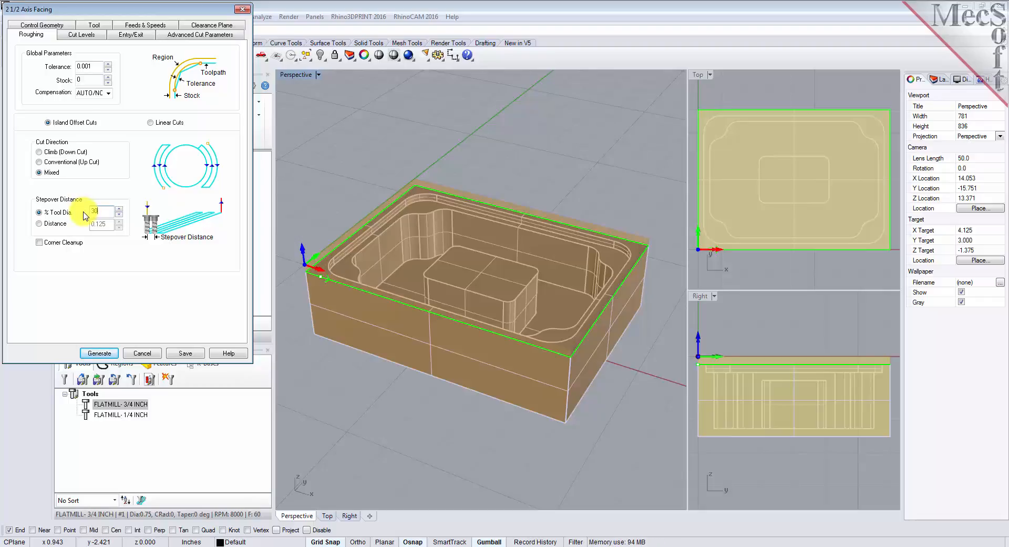
left_click(82, 35)
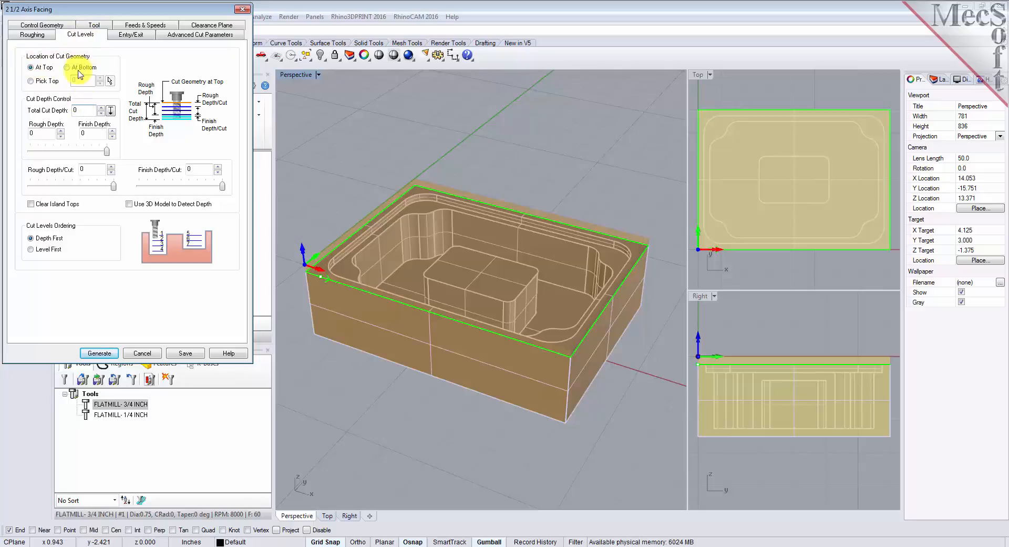
left_click(68, 68)
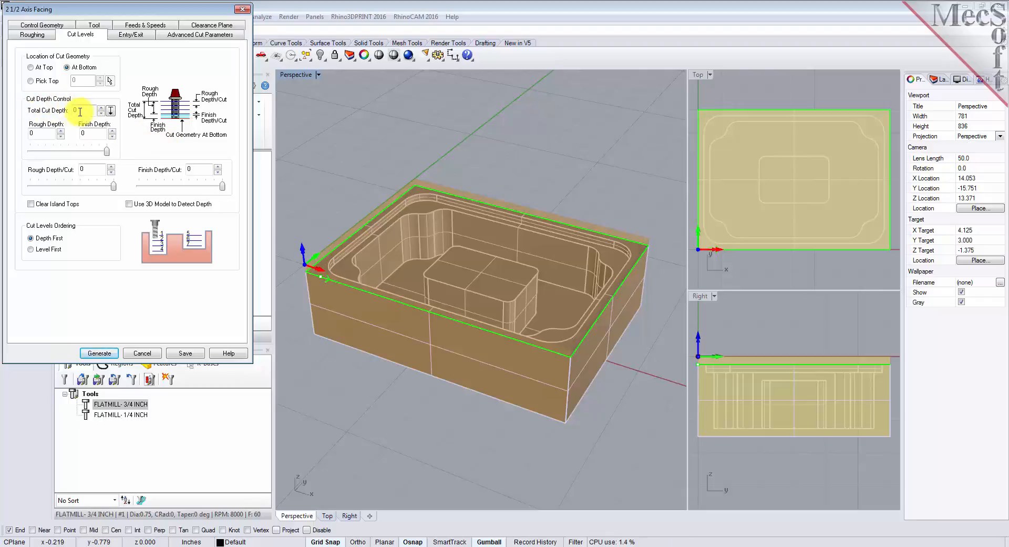
type(".25")
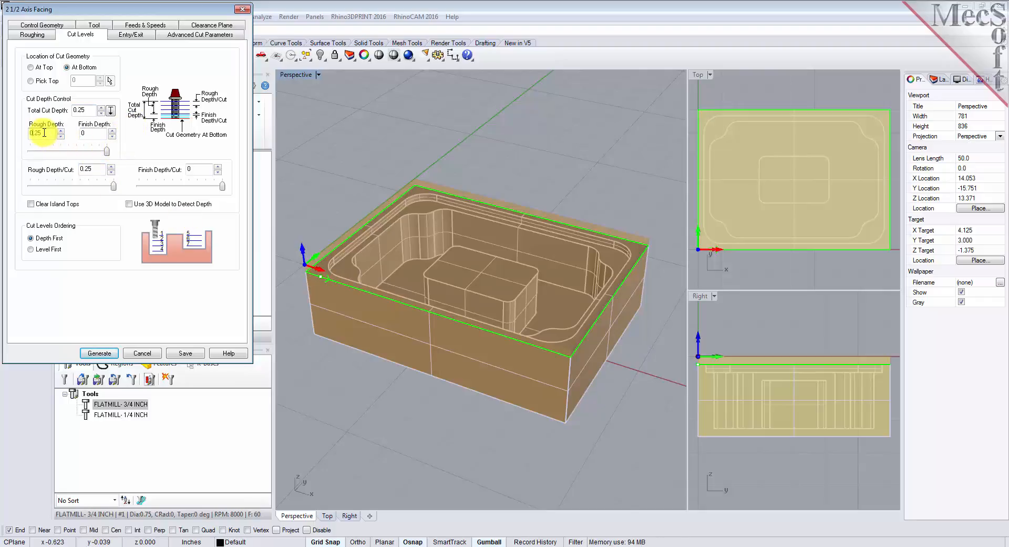
left_click(93, 133)
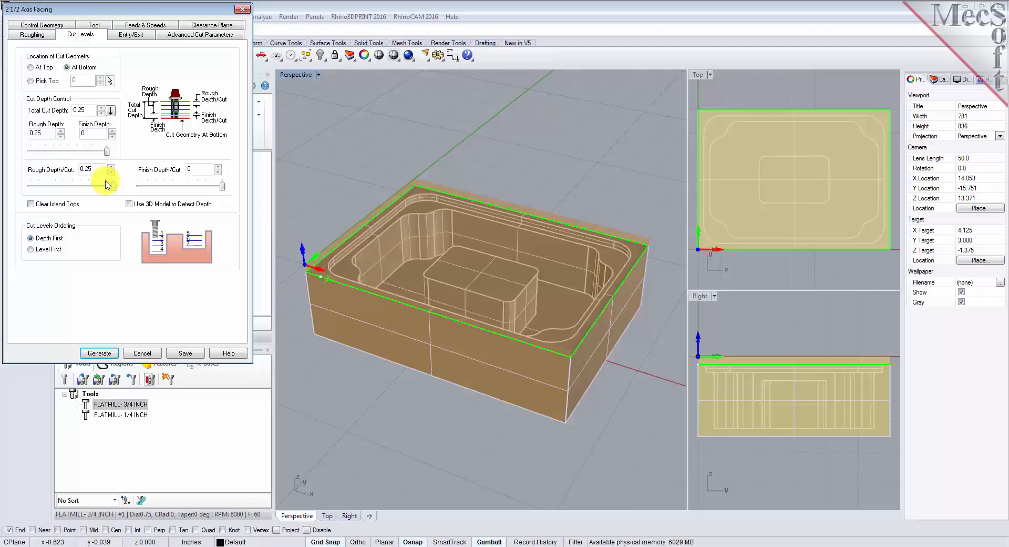
- Generate the 2 1/2 Axis Facing toolpath and check it over the part by toggling the toolpath display
mouse_move(107, 152)
left_mouse_down()
mouse_move(52, 157)
mouse_move(110, 159)
left_mouse_up()
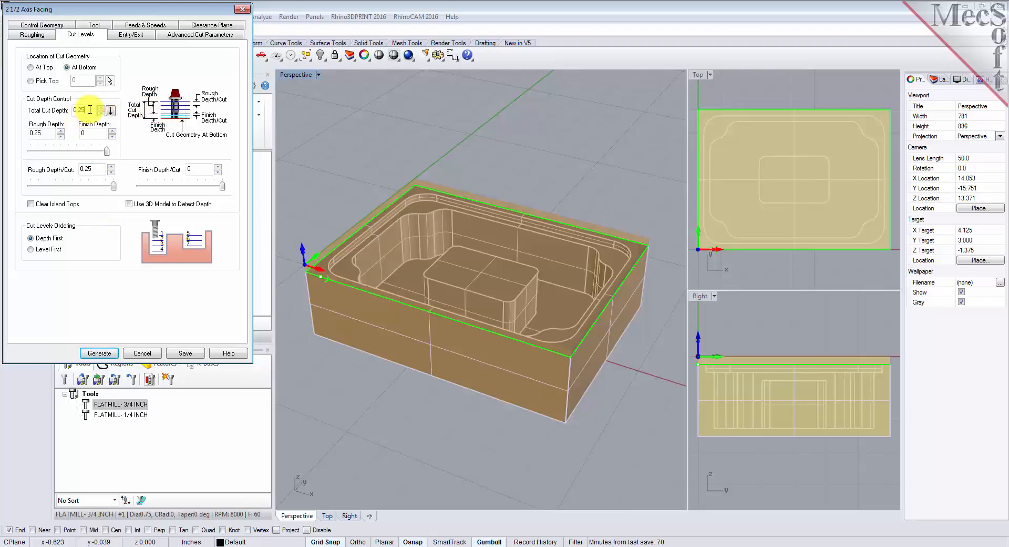
left_click(50, 134)
left_click(97, 170)
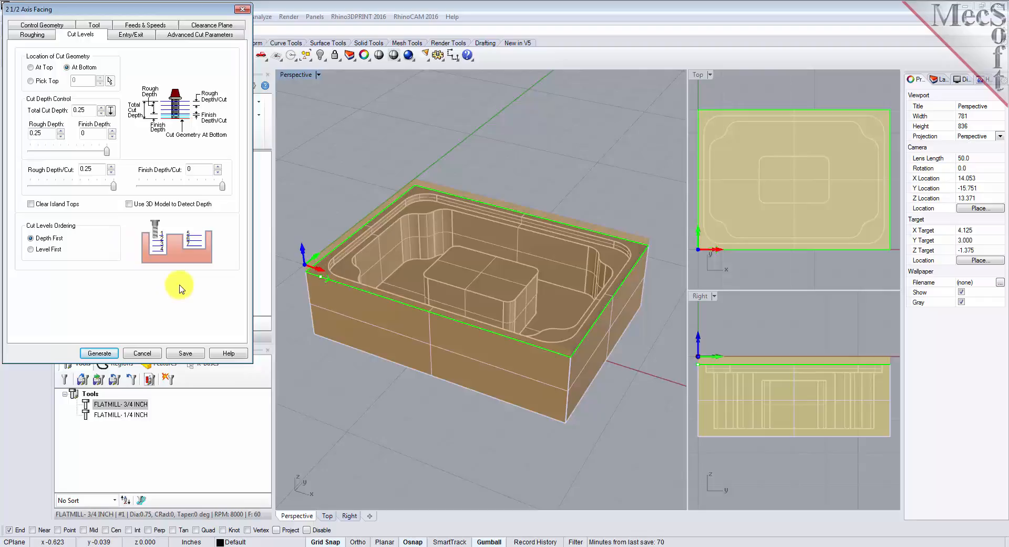
left_click(101, 354)
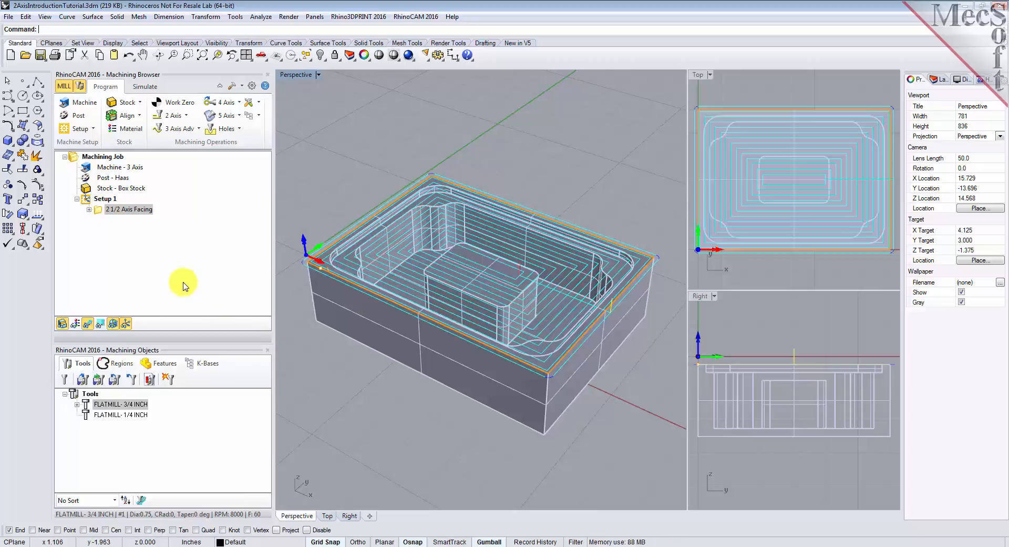
left_click(87, 324)
left_click(88, 323)
left_click(88, 324)
left_click(88, 324)
mouse_move(473, 395)
right_mouse_down()
mouse_move(471, 344)
mouse_move(457, 410)
mouse_move(480, 408)
right_mouse_up()
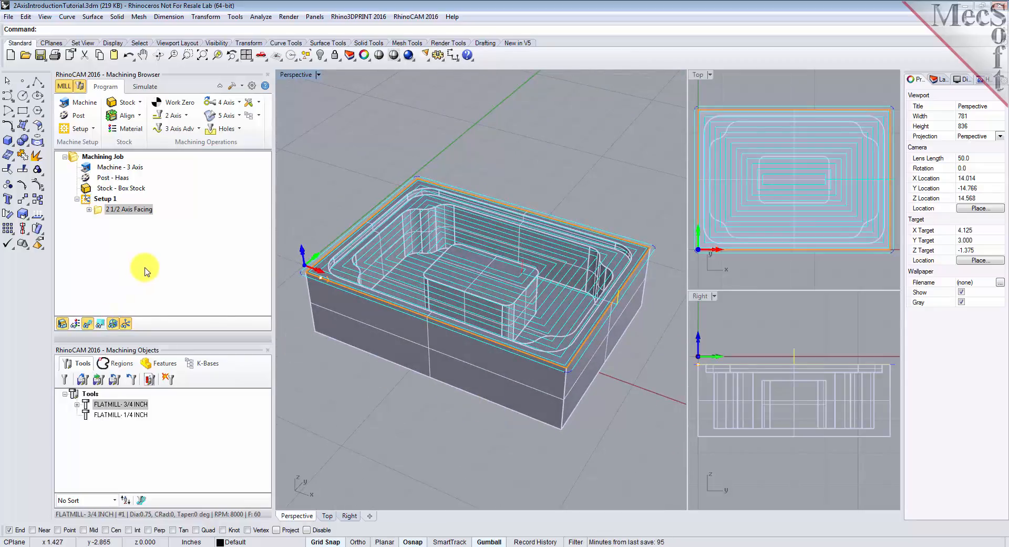
- Switch to simulation mode and hide the part model, leaving the facing toolpath displayed
left_click(147, 92)
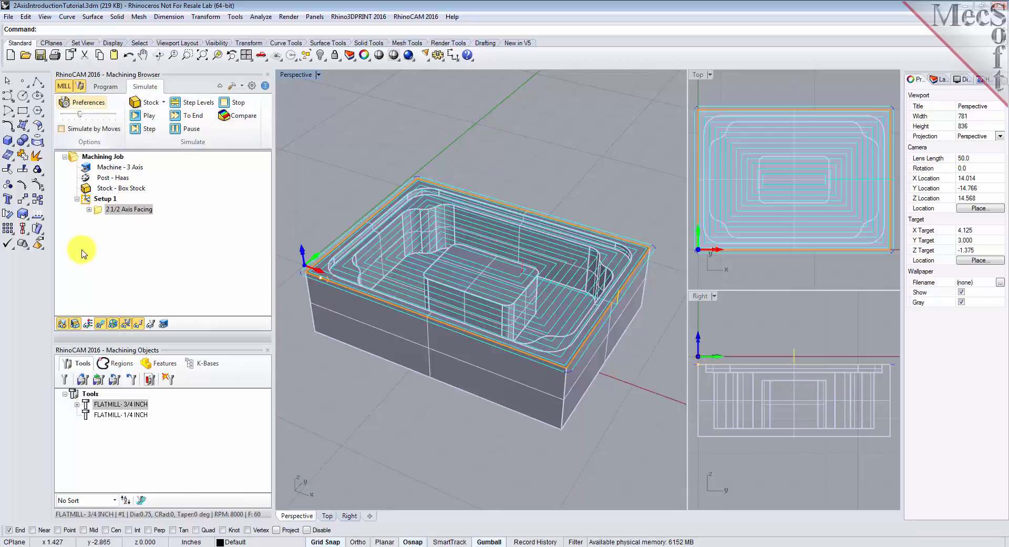
left_click(62, 323)
left_click(62, 323)
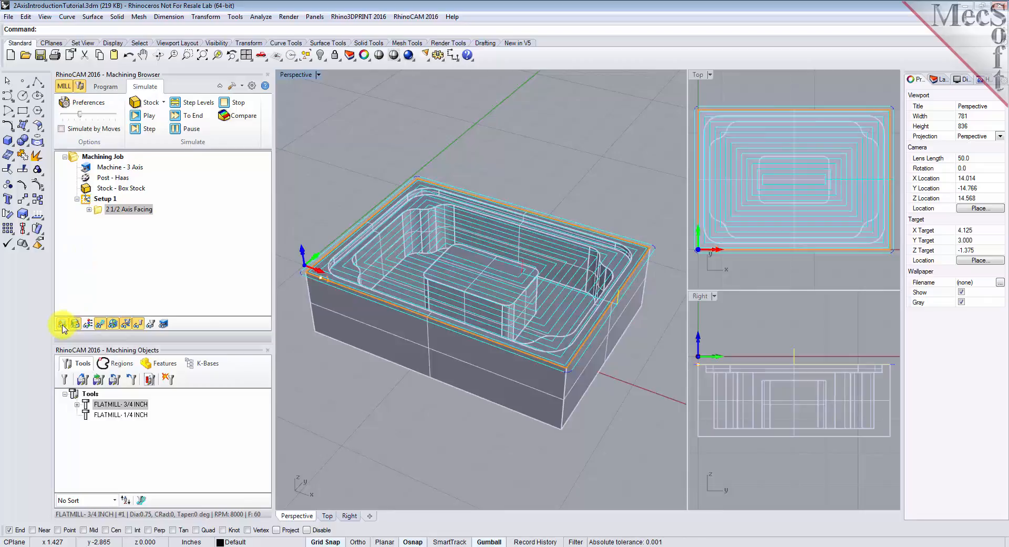
left_click(62, 323)
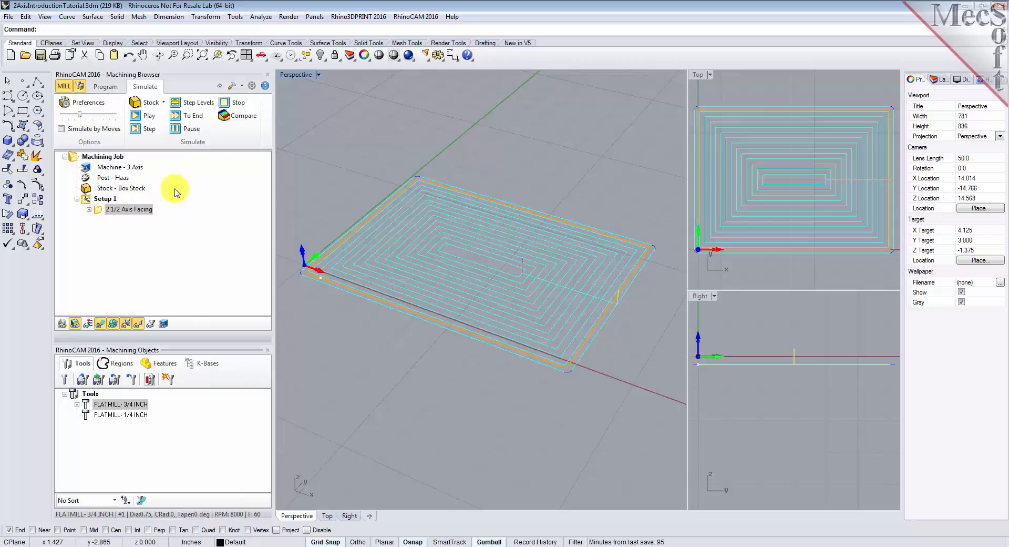
- Change the simulation model to Polygonal Model in the simulation preferences and accept the change
left_click(100, 104)
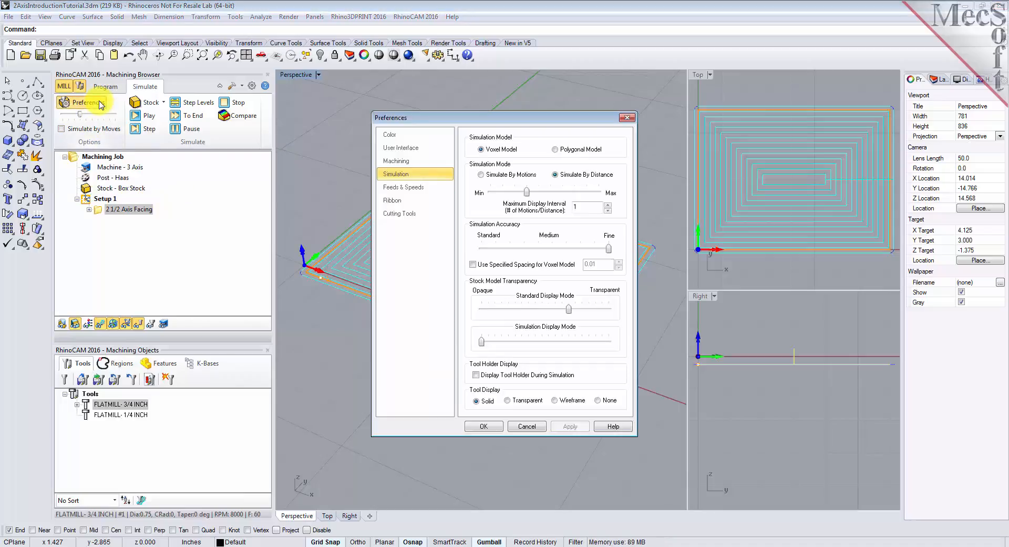
left_click(556, 150)
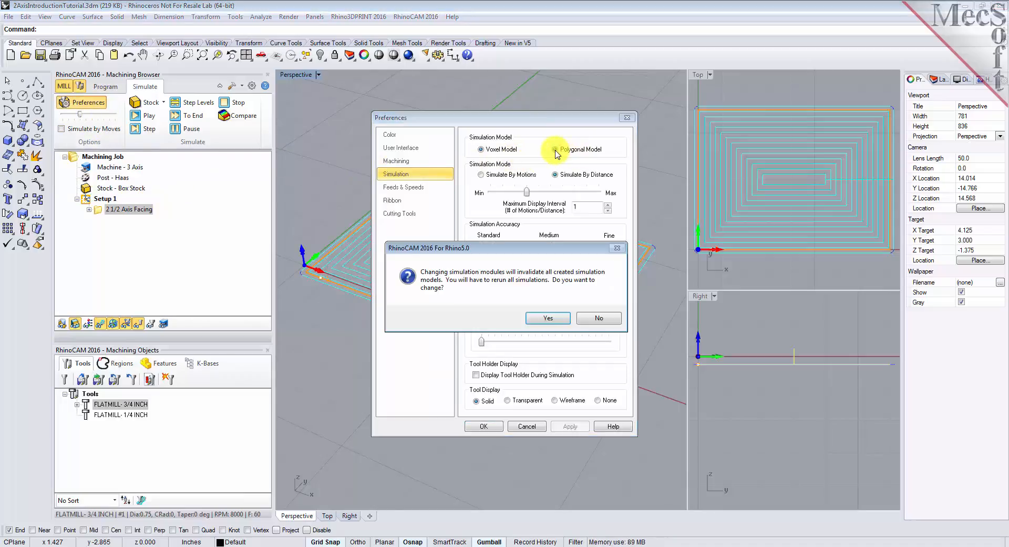
left_click(542, 318)
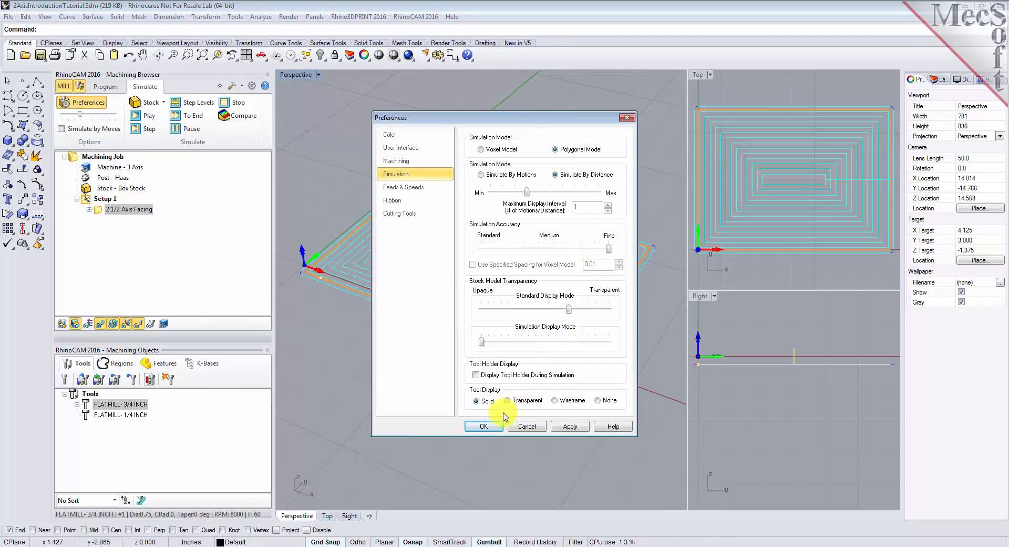
left_click(486, 427)
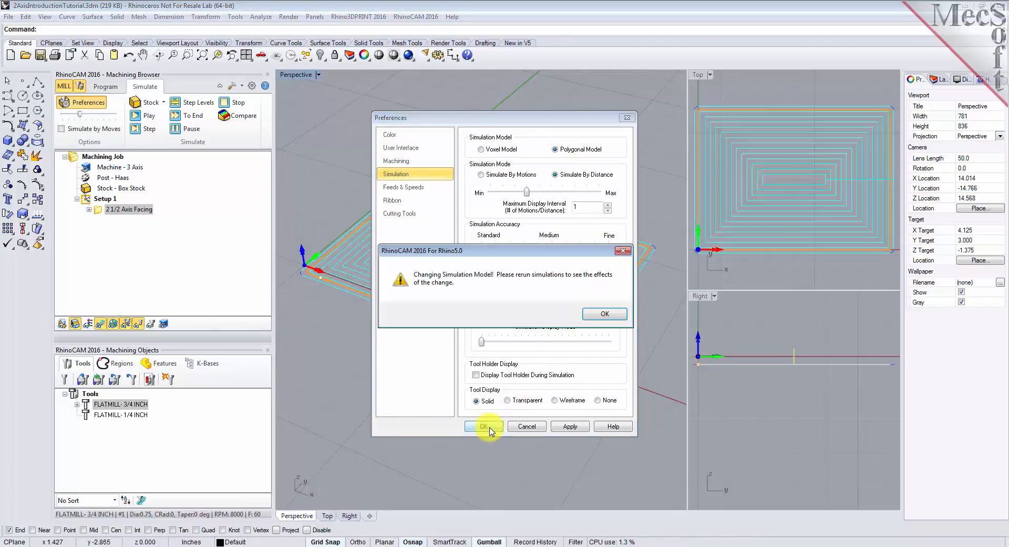
left_click(605, 315)
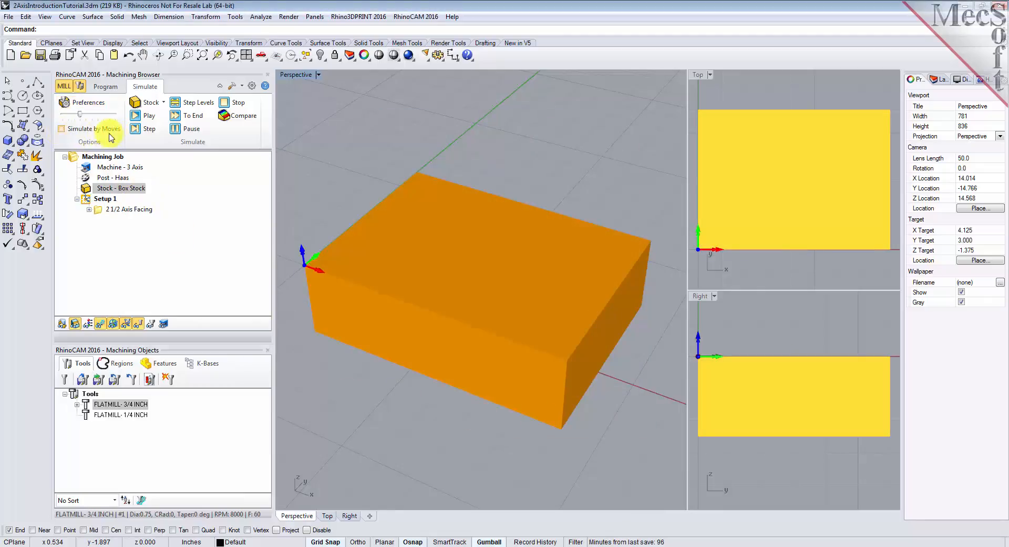
- Raise the simulation speed and simulate the 2 1/2 Axis Facing operation on the box stock through to its end
left_click_drag(97, 115, 90, 117)
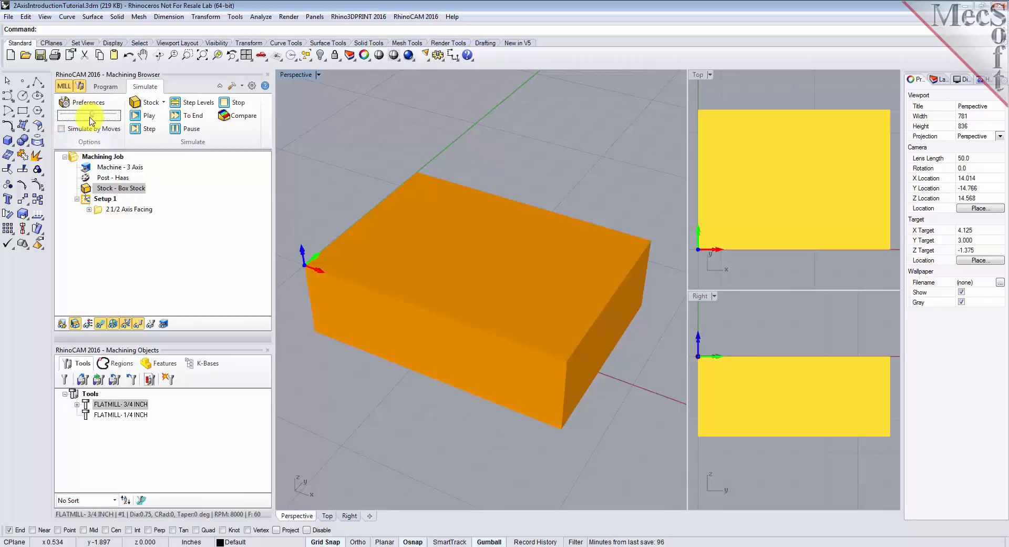
left_click(98, 213)
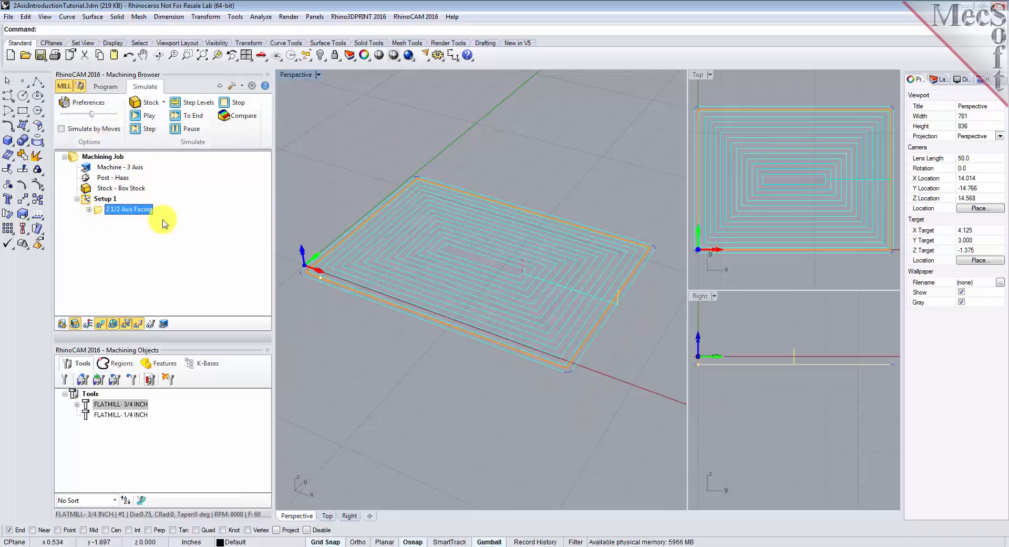
left_click(147, 116)
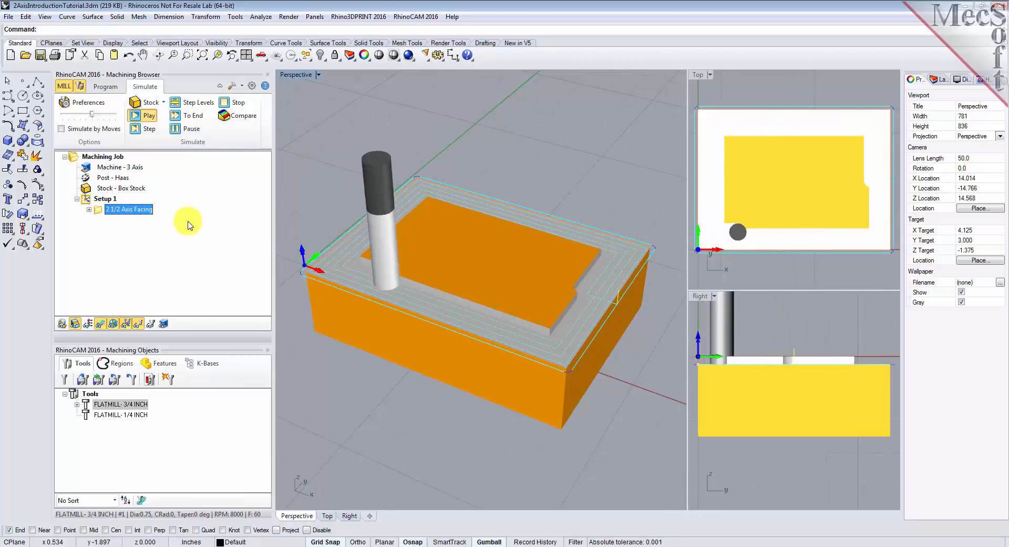
left_click(192, 115)
- Hide the toolpath and inspect the faced stock from different angles
mouse_move(556, 381)
right_mouse_down()
mouse_move(513, 364)
mouse_move(480, 326)
mouse_move(468, 344)
mouse_move(499, 379)
mouse_move(574, 378)
right_mouse_up()
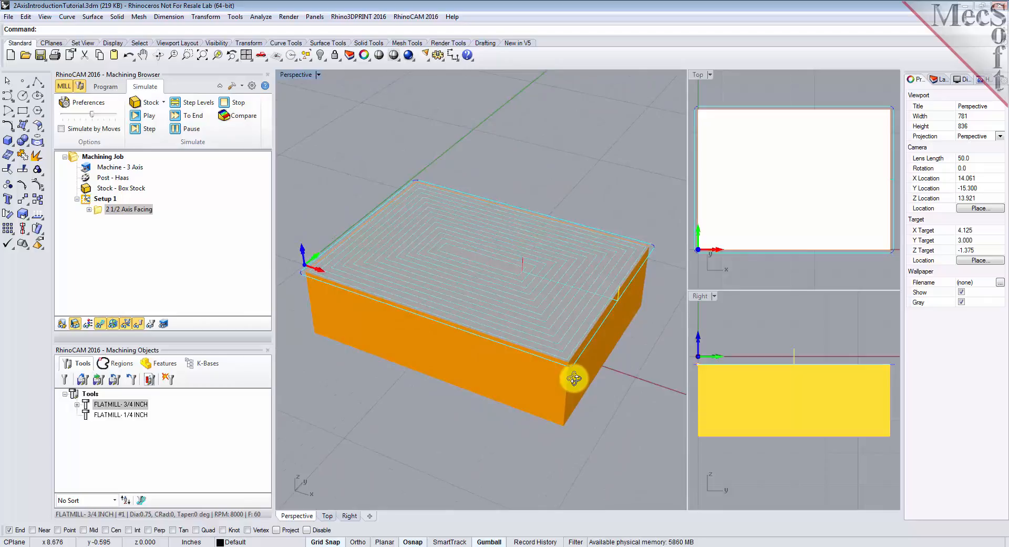
left_click(102, 325)
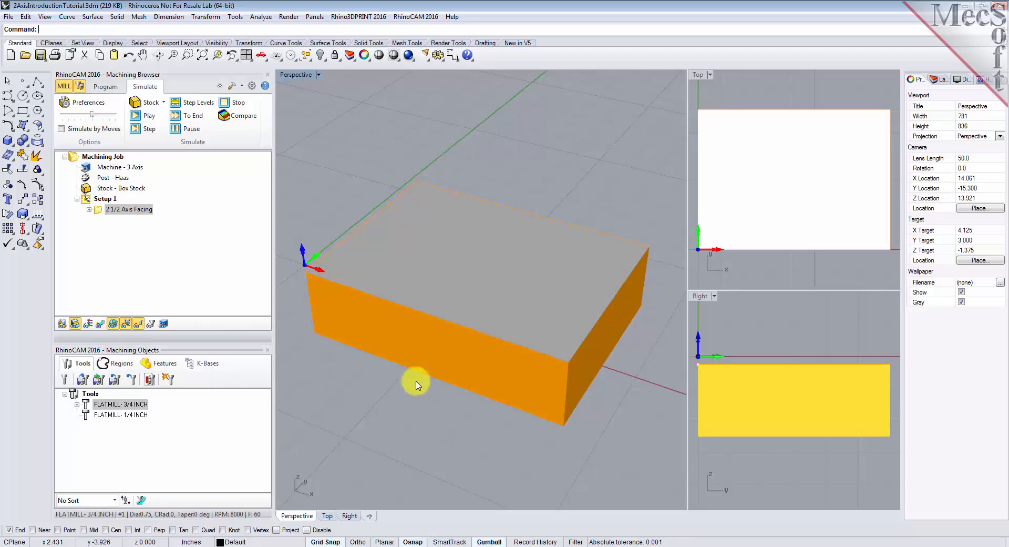
mouse_move(522, 377)
right_mouse_down()
mouse_move(448, 434)
mouse_move(408, 355)
mouse_move(412, 383)
mouse_move(411, 371)
mouse_move(471, 389)
mouse_move(512, 372)
right_mouse_up()
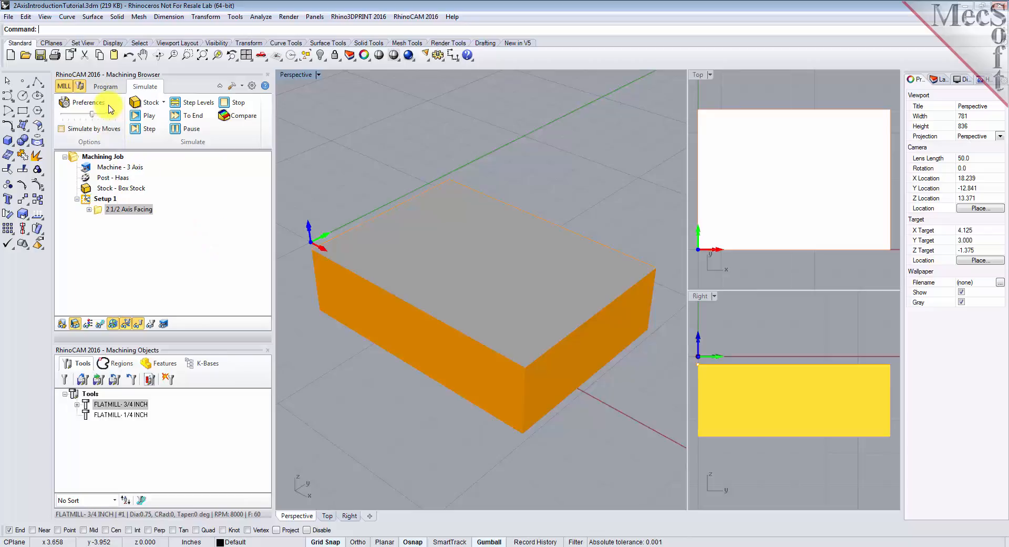
- Start a 2 1/2 Axis Pocketing operation with predefined Flat Area Region 2 as part region and the 3/4 inch flat mill
left_click(106, 86)
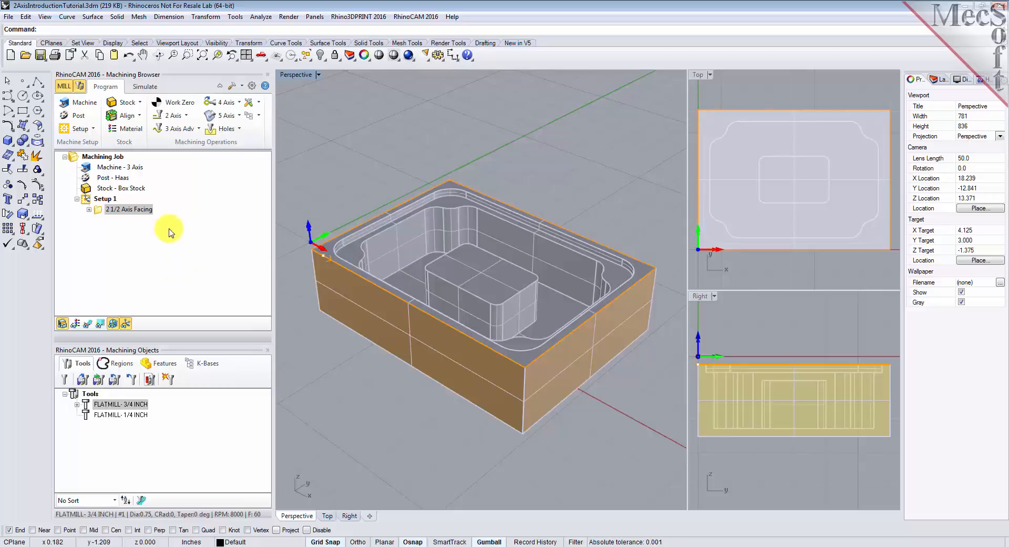
left_click(185, 115)
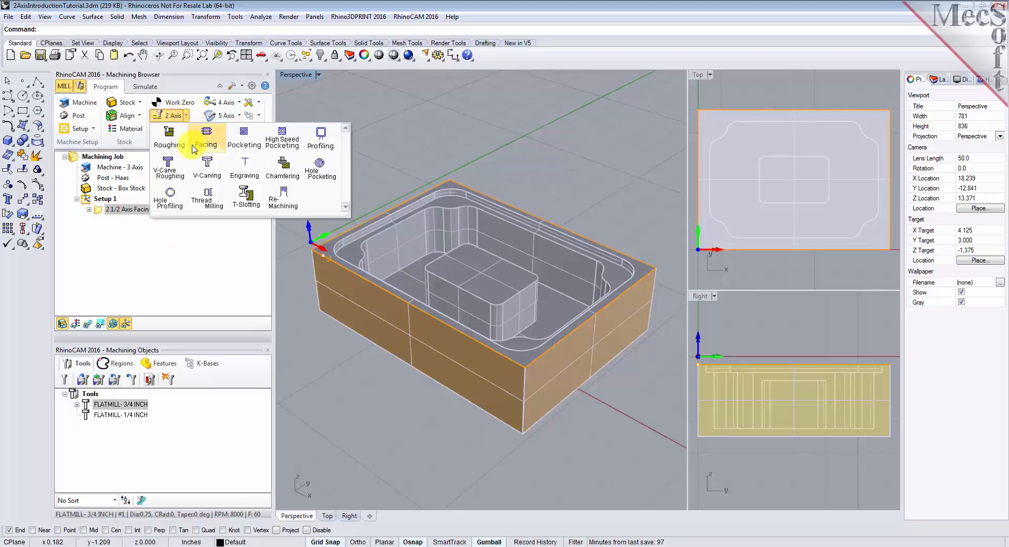
left_click(245, 151)
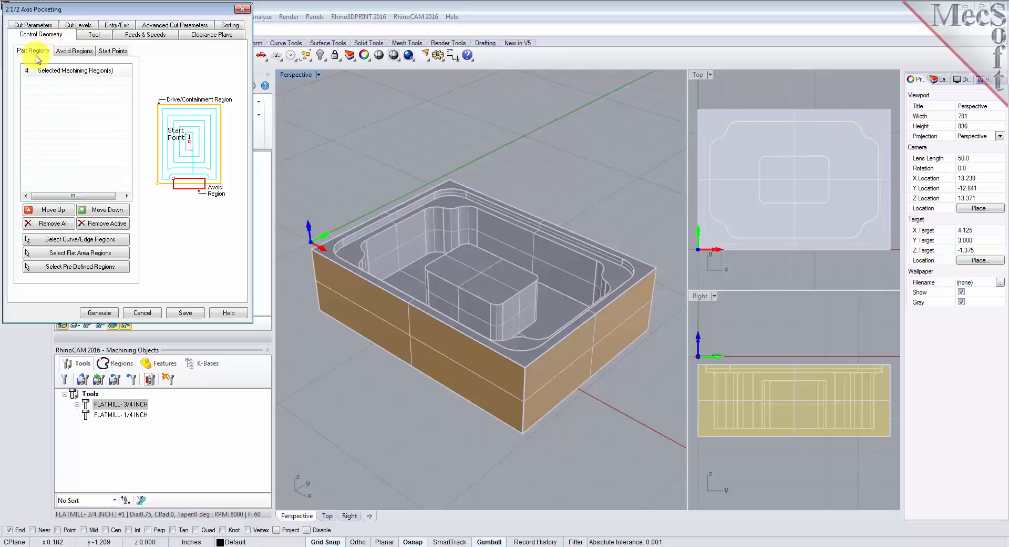
left_click(91, 268)
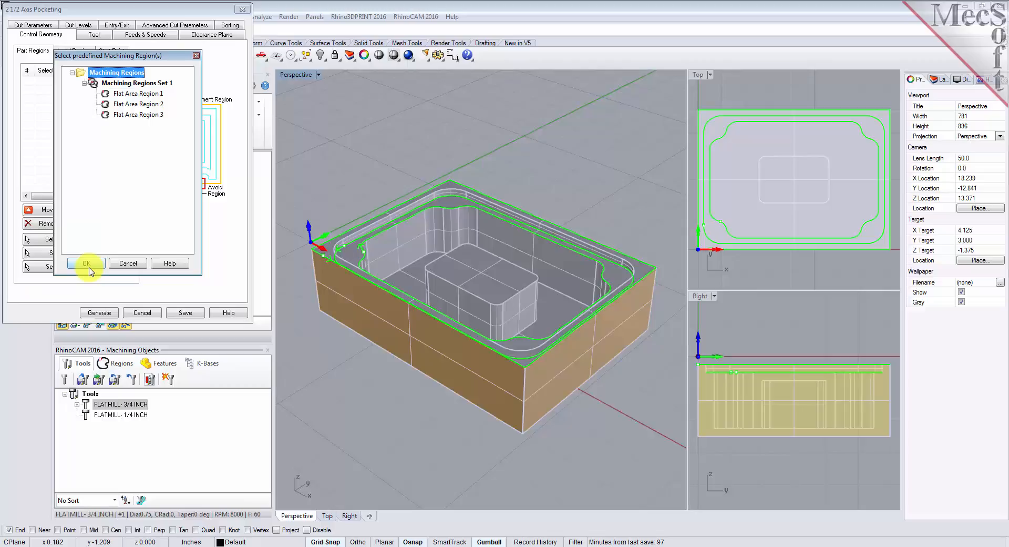
left_click(117, 105)
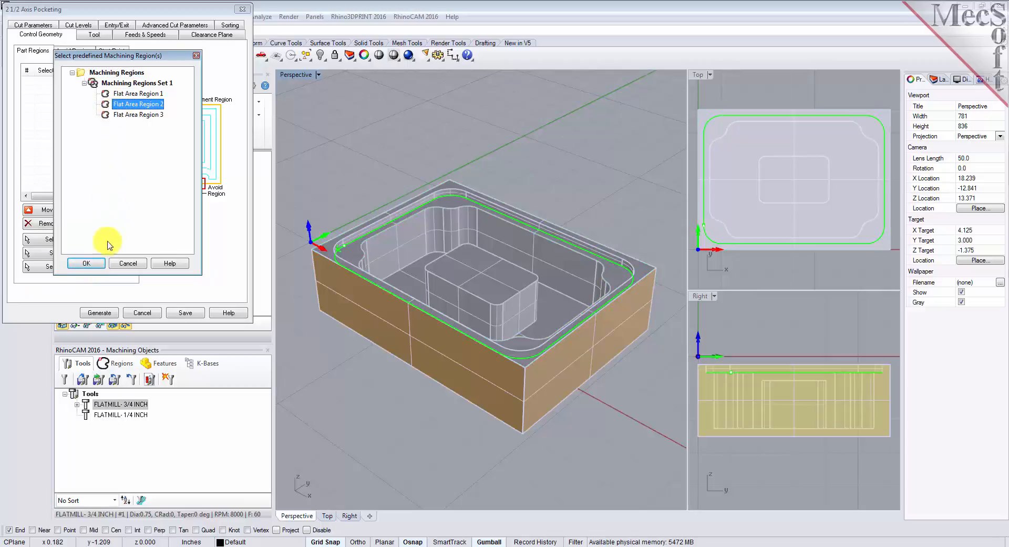
left_click(97, 264)
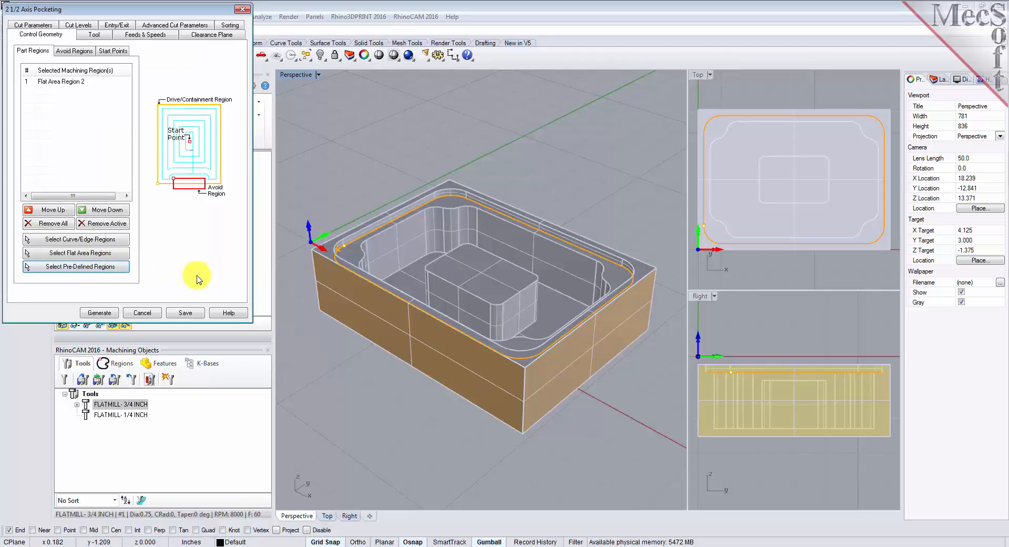
left_click(59, 83)
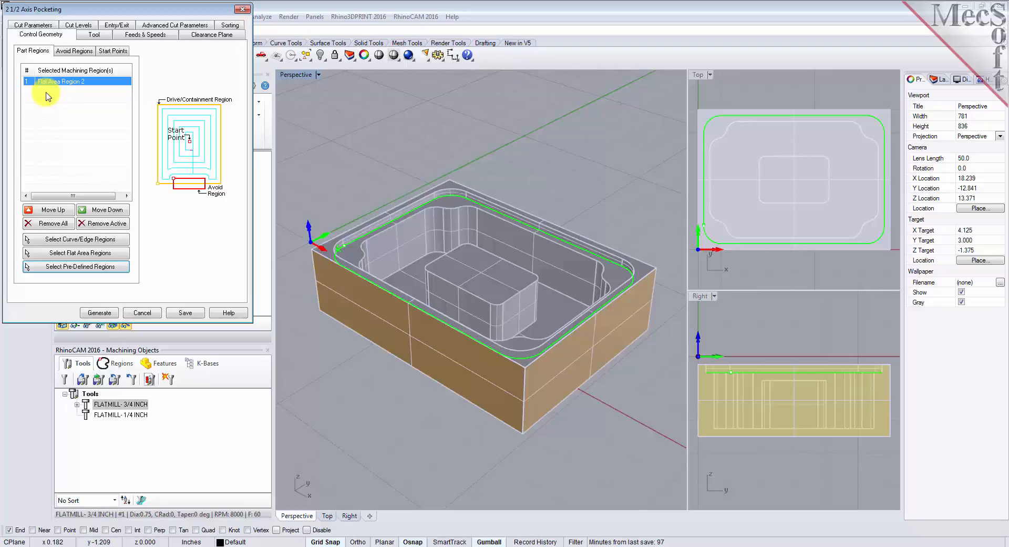
left_click(93, 33)
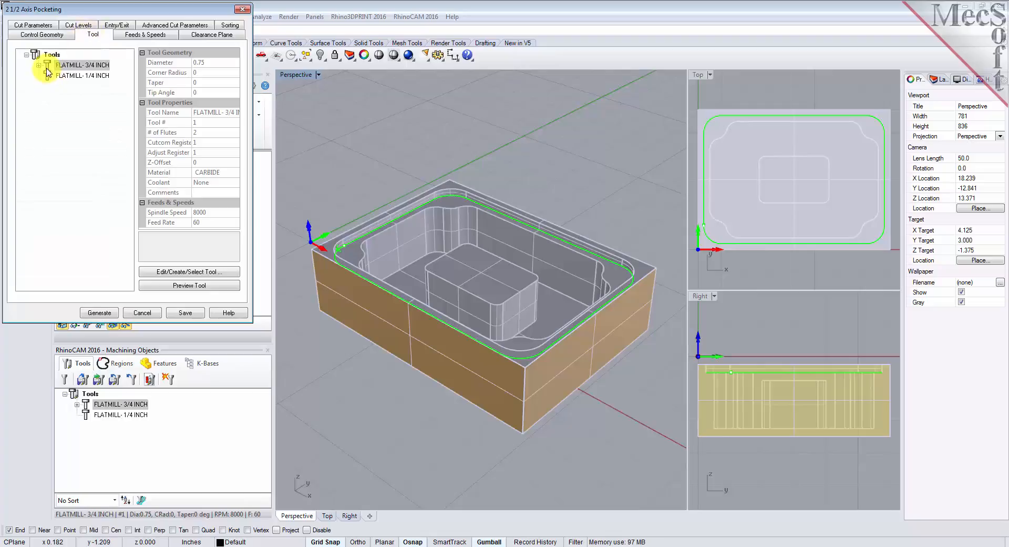
left_click(78, 65)
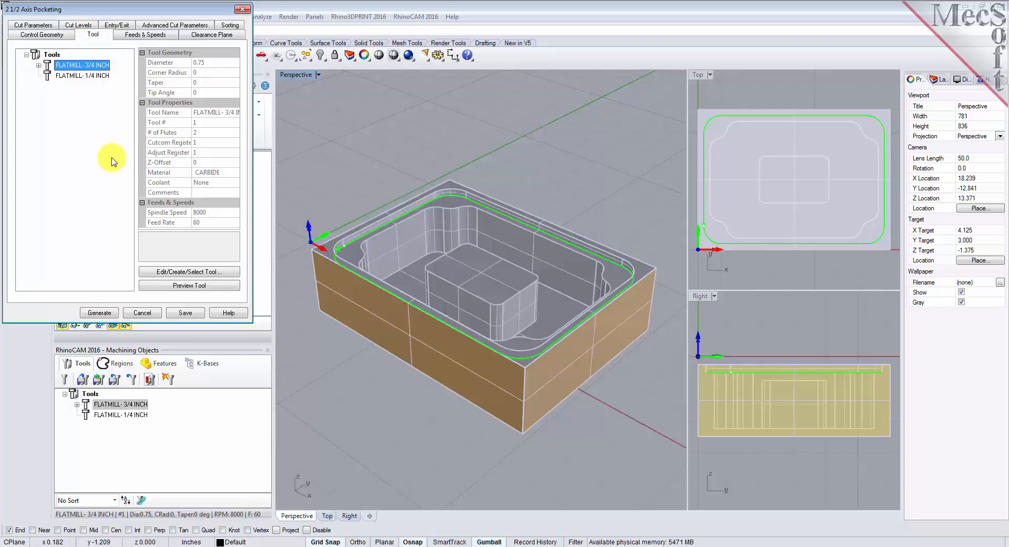
- Set the pocketing cut parameters to tolerance 0.001, stock 0 and stepover 50% of tool diameter, with a cleanup pass
left_click(32, 25)
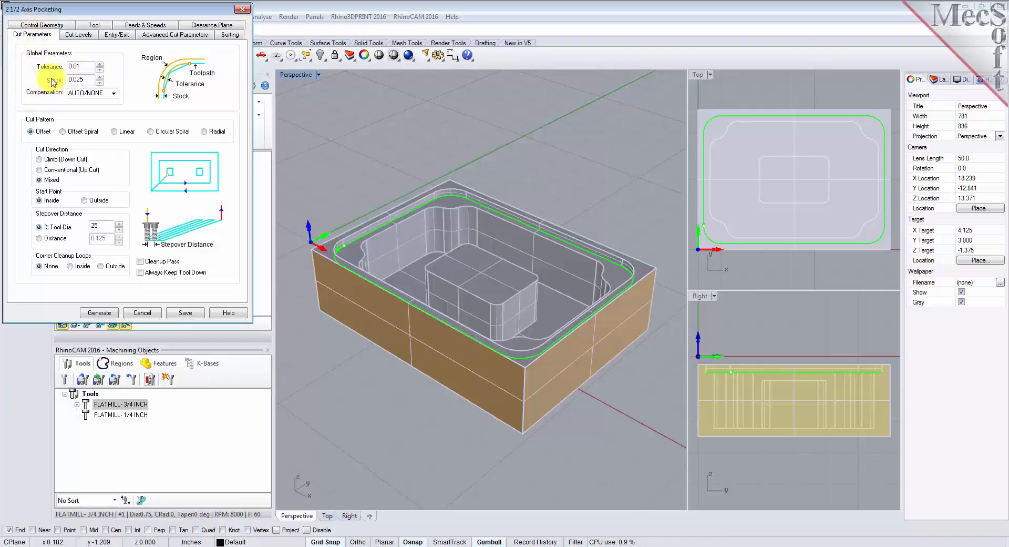
left_click_drag(87, 66, 42, 66)
type("0.")
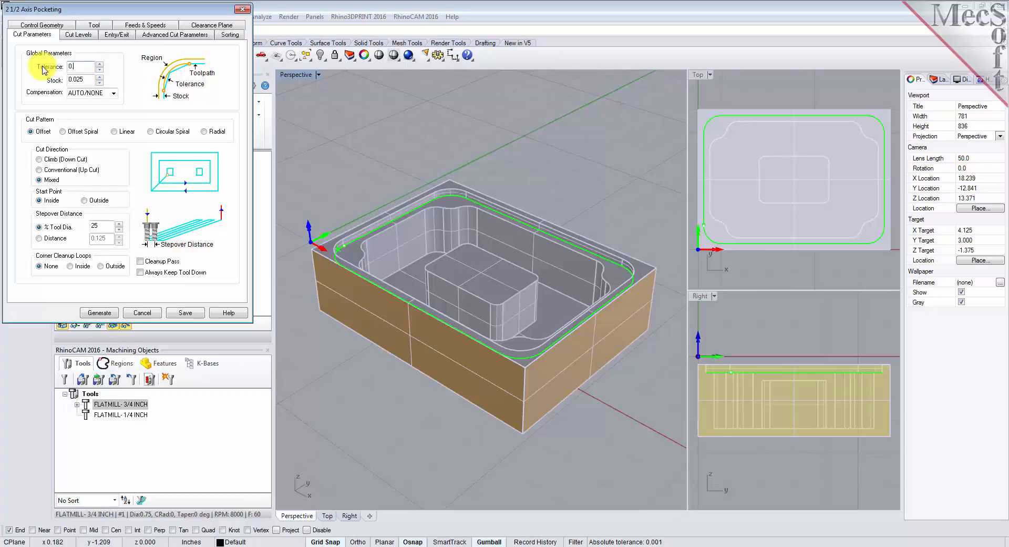
left_click_drag(89, 79, 43, 79)
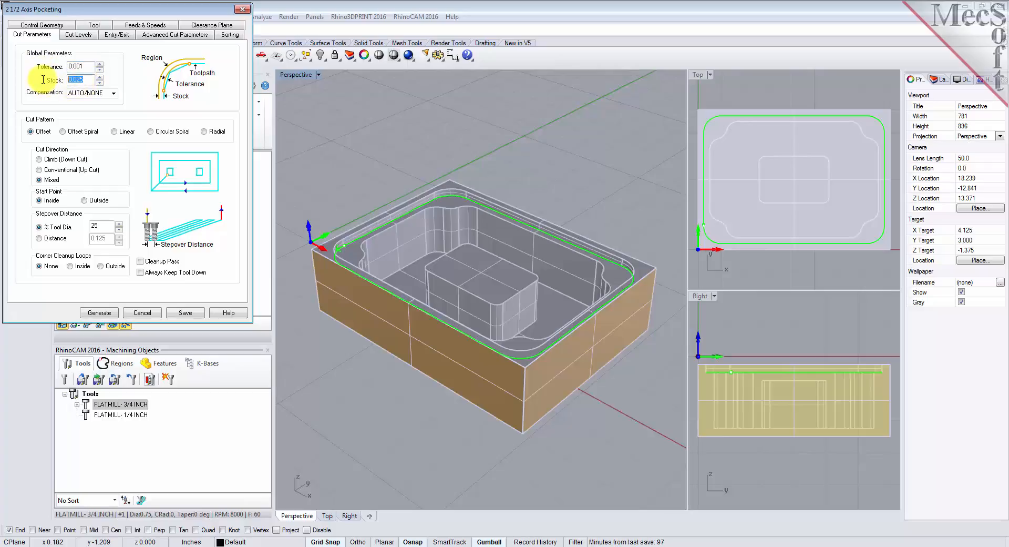
type("0")
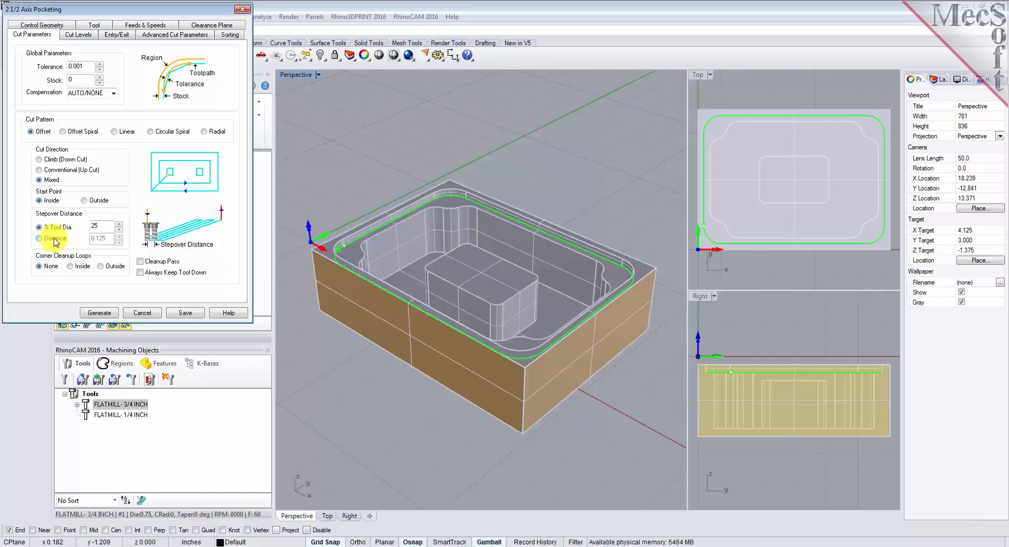
left_click(71, 229)
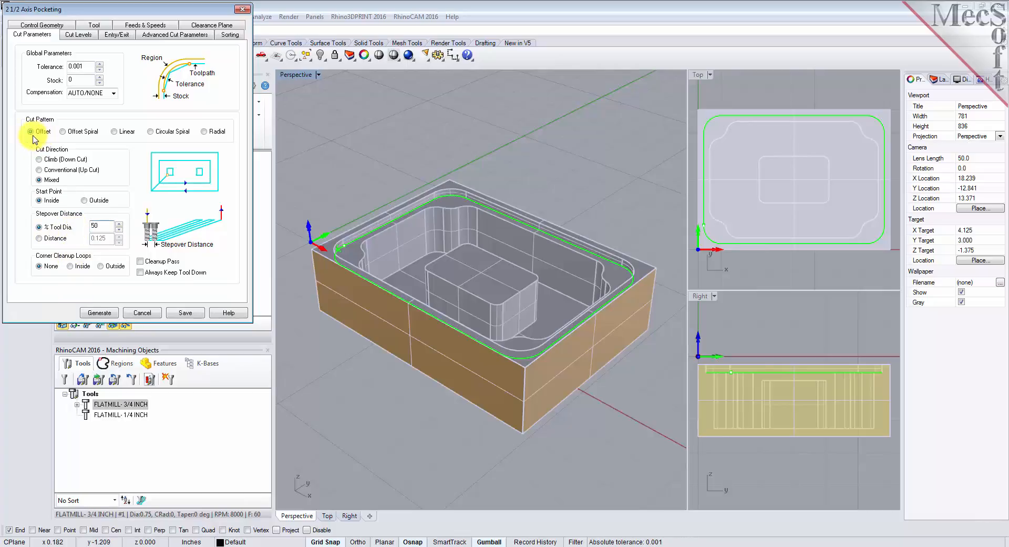
left_click(141, 262)
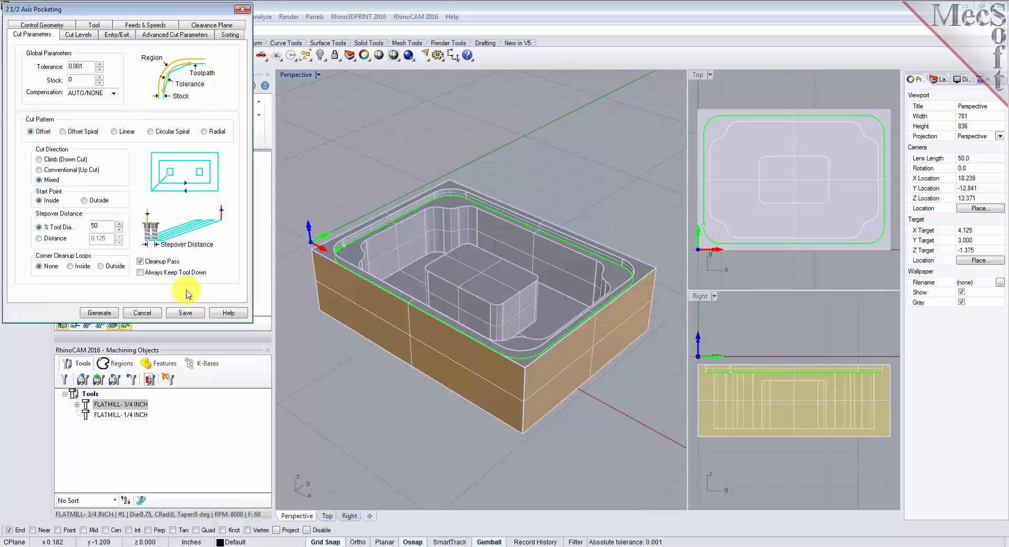
- Set the pocketing cut levels to geometry at bottom, total cut depth 0.25 and rough depth per cut 0.25, and generate the operation
left_click(79, 35)
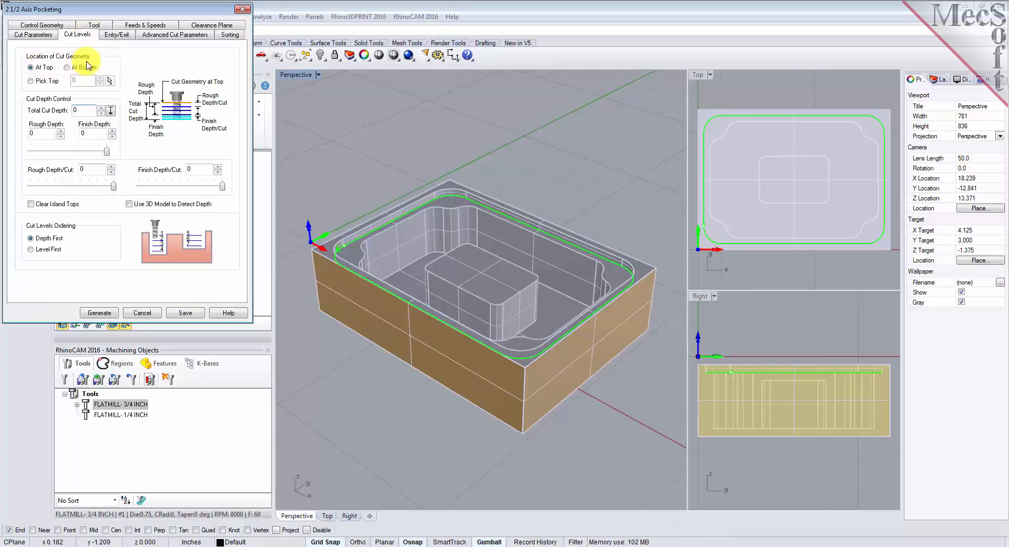
left_click(67, 68)
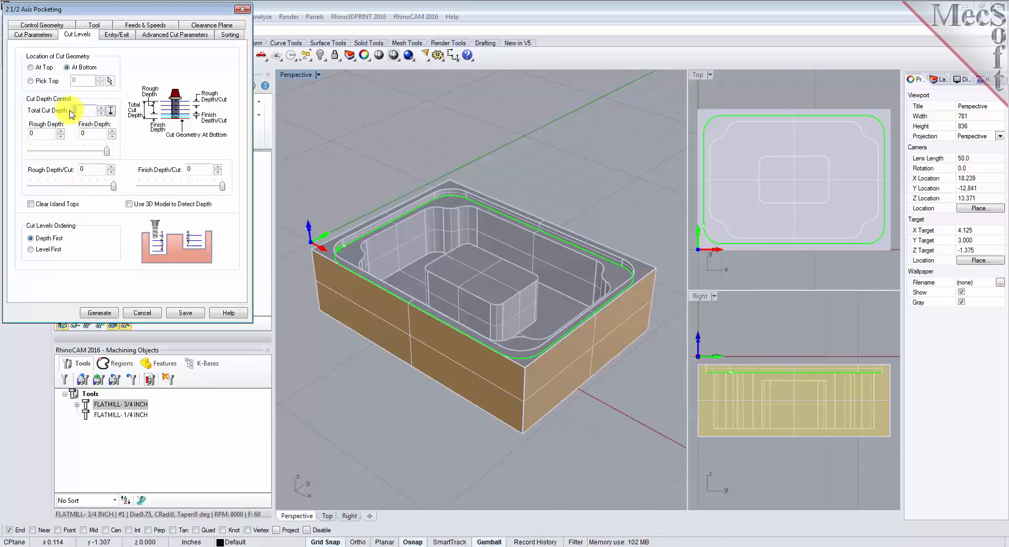
type("0.25")
left_click(89, 169)
left_click(87, 314)
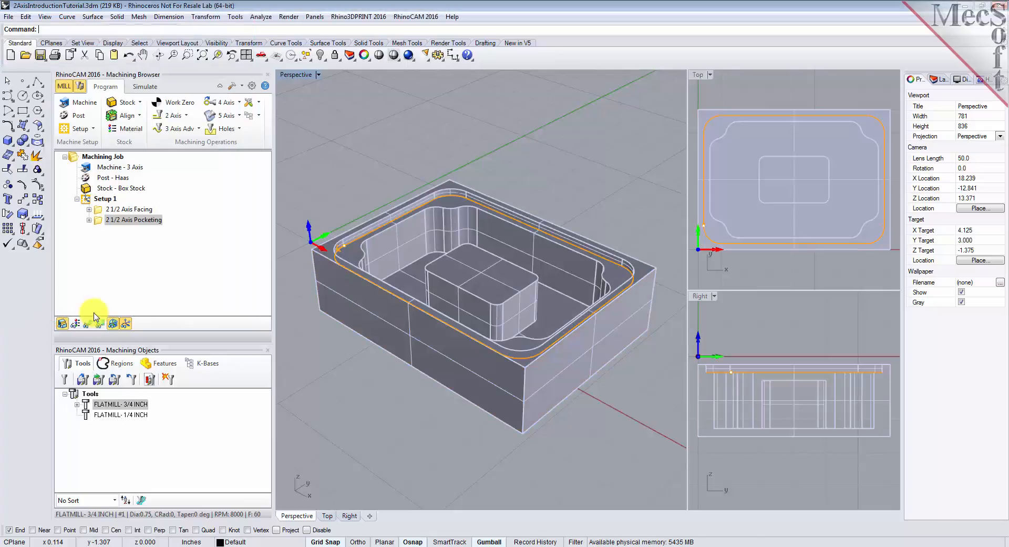
- Display the generated pocketing toolpath and simulate the 2 1/2 Axis Pocketing operation on the faced stock
left_click(97, 221)
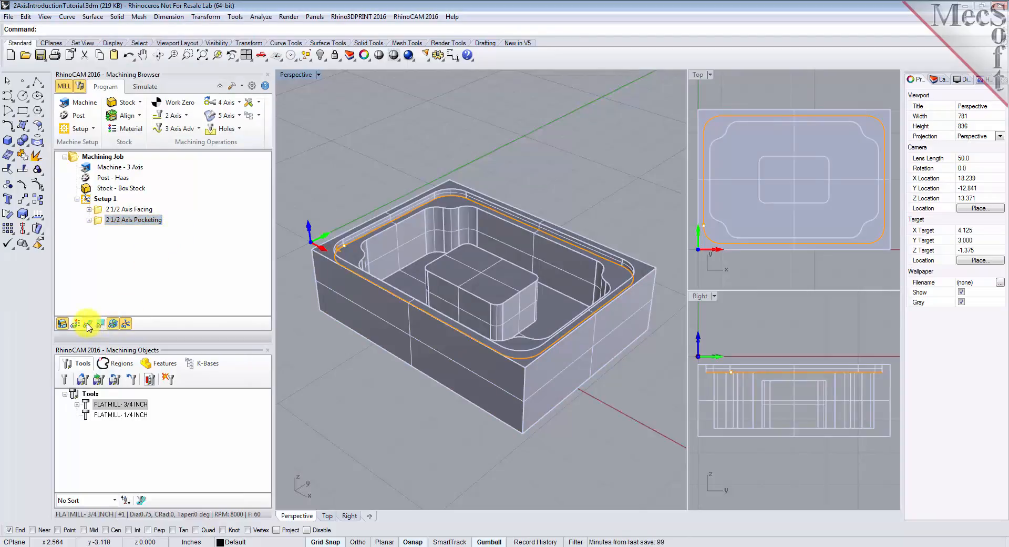
left_click(87, 323)
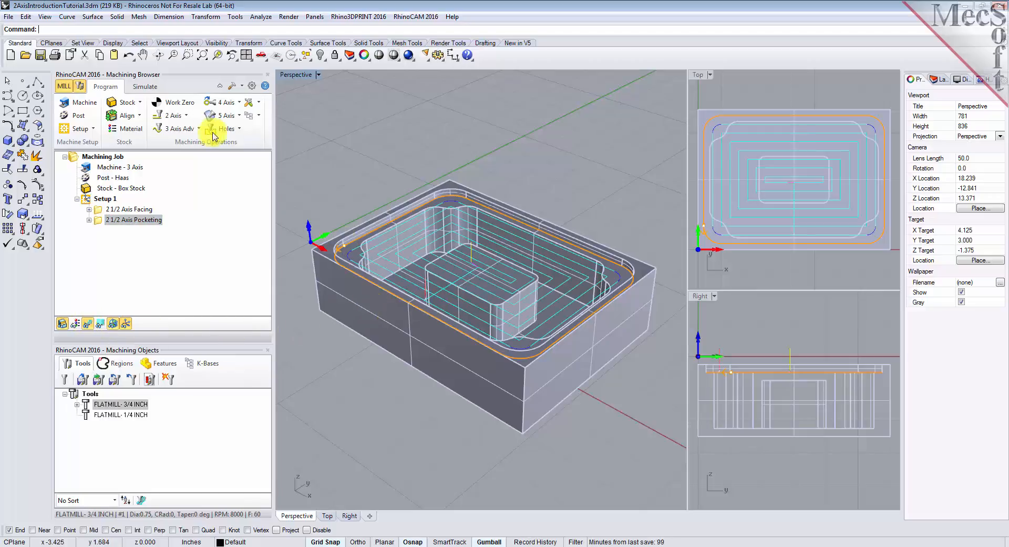
left_click(142, 92)
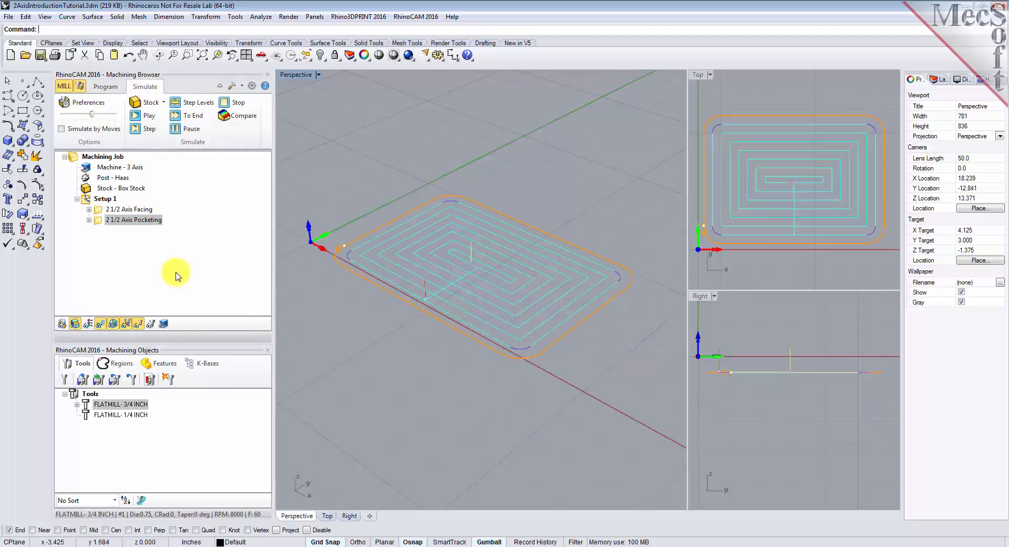
left_click(98, 221)
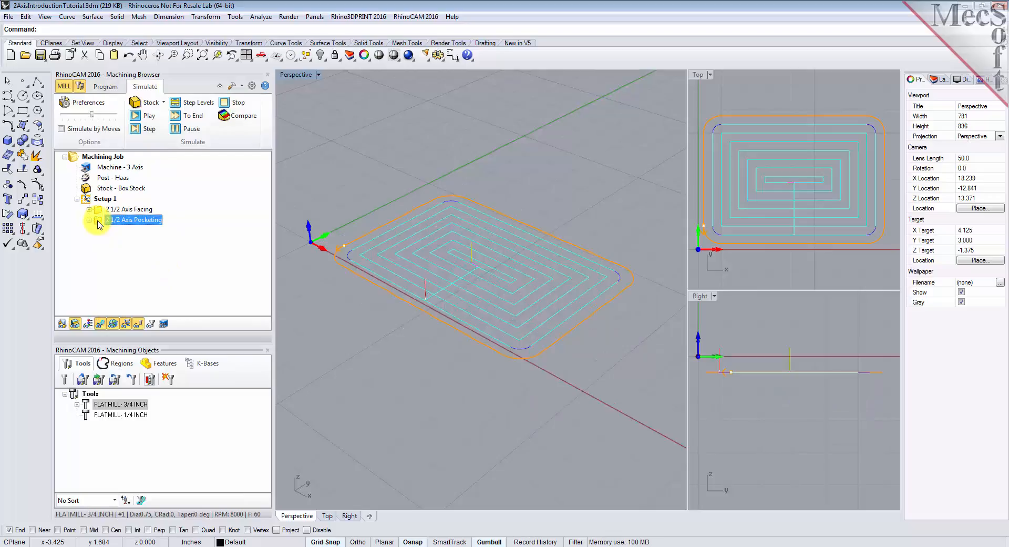
left_click(150, 119)
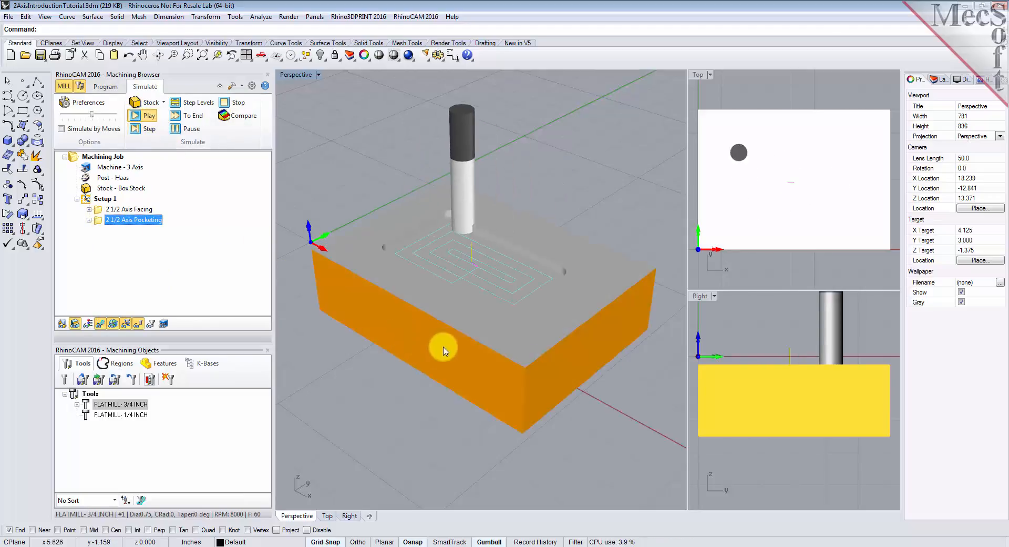
- Hide the toolpath and inspect the simulated shallow pocket in the stock from a different angle
mouse_move(512, 342)
right_mouse_down()
mouse_move(466, 331)
mouse_move(482, 345)
mouse_move(541, 353)
mouse_move(554, 416)
mouse_move(536, 416)
mouse_move(535, 349)
mouse_move(500, 340)
right_mouse_up()
left_click(100, 324)
right_click_drag(407, 327, 517, 295)
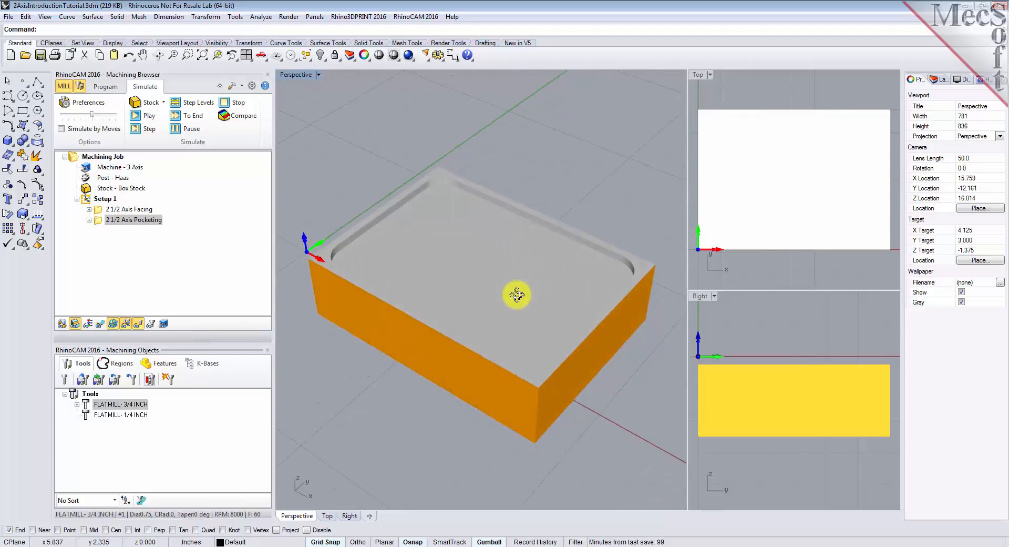
- Duplicate the 2 1/2 Axis Pocketing operation directly below the original in Setup 1
left_click(107, 87)
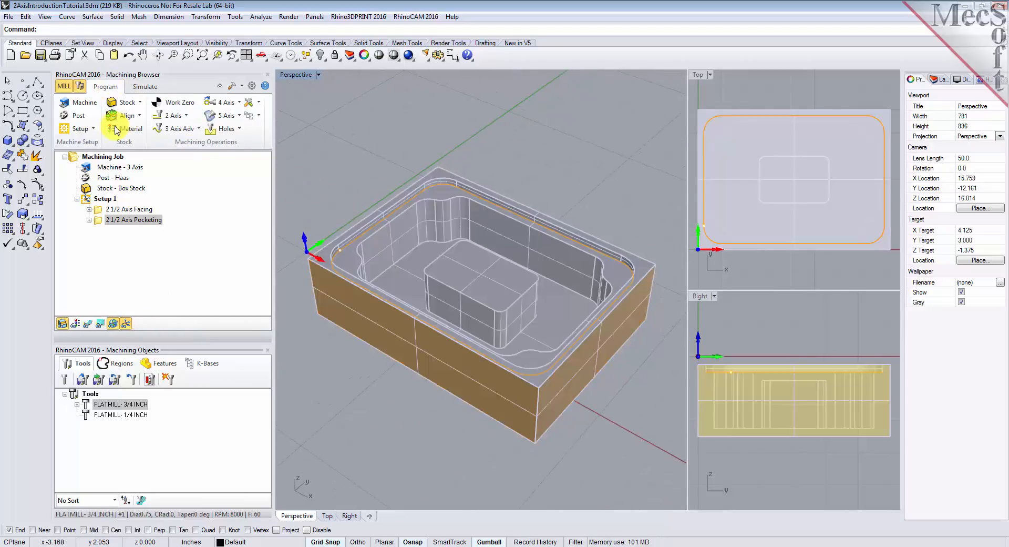
left_click(98, 225)
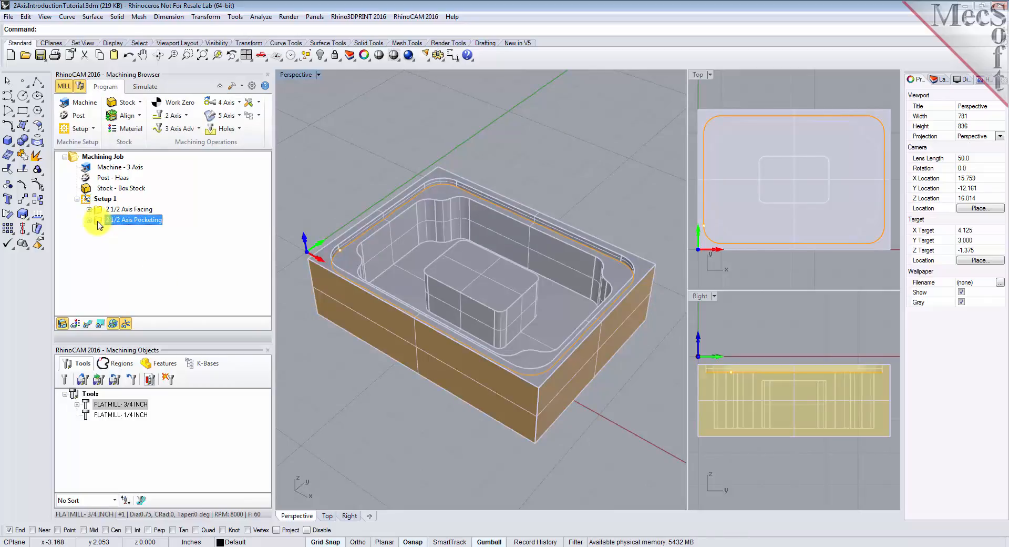
right_click(98, 225)
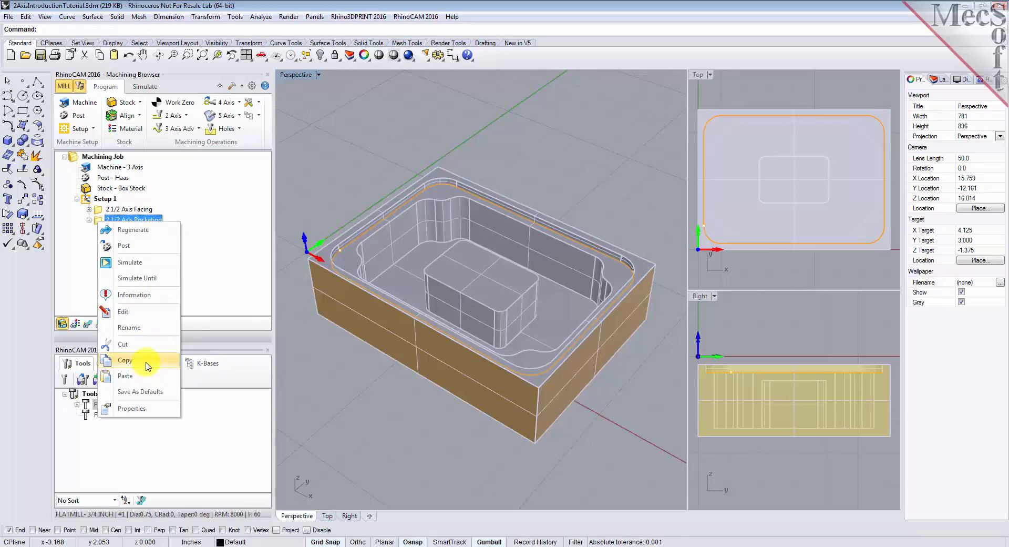
left_click(137, 360)
right_click(96, 222)
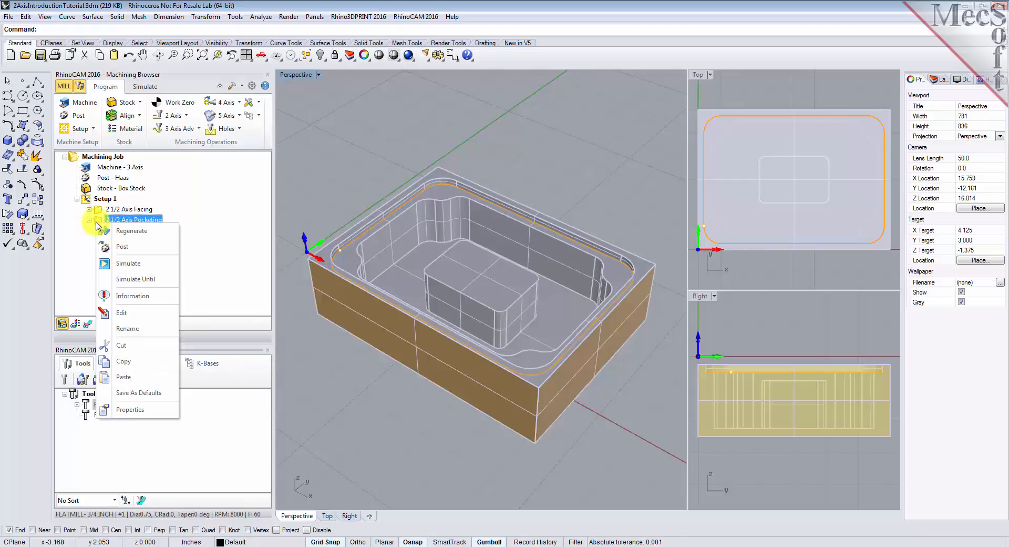
left_click(149, 377)
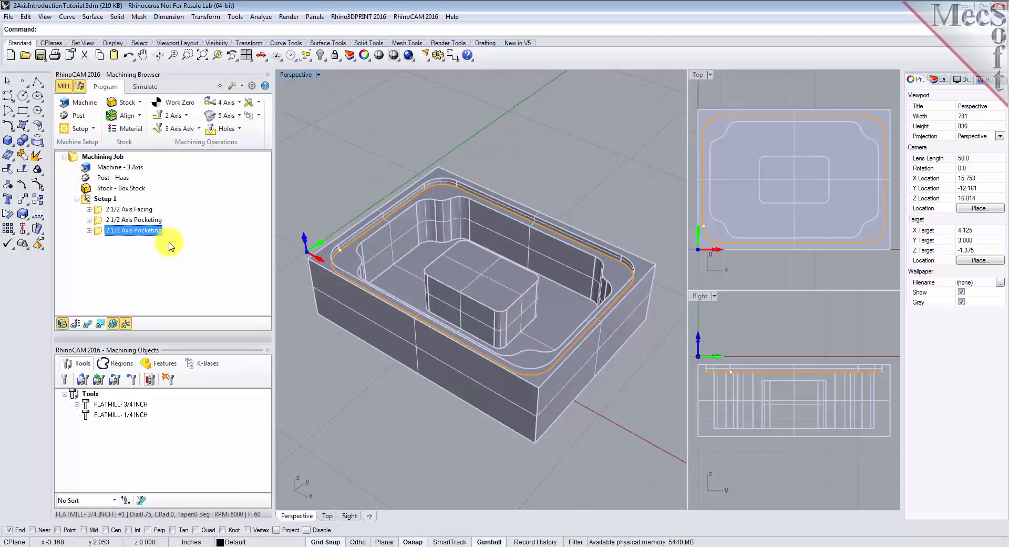
- Edit the copied pocketing operation and replace its part region with predefined Flat Area Region 3
right_click(97, 231)
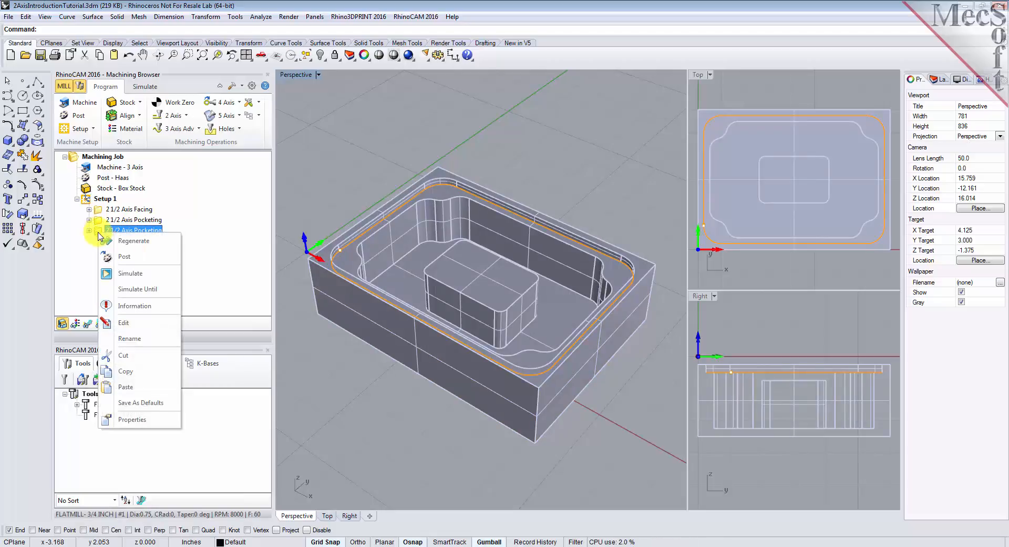
left_click(154, 323)
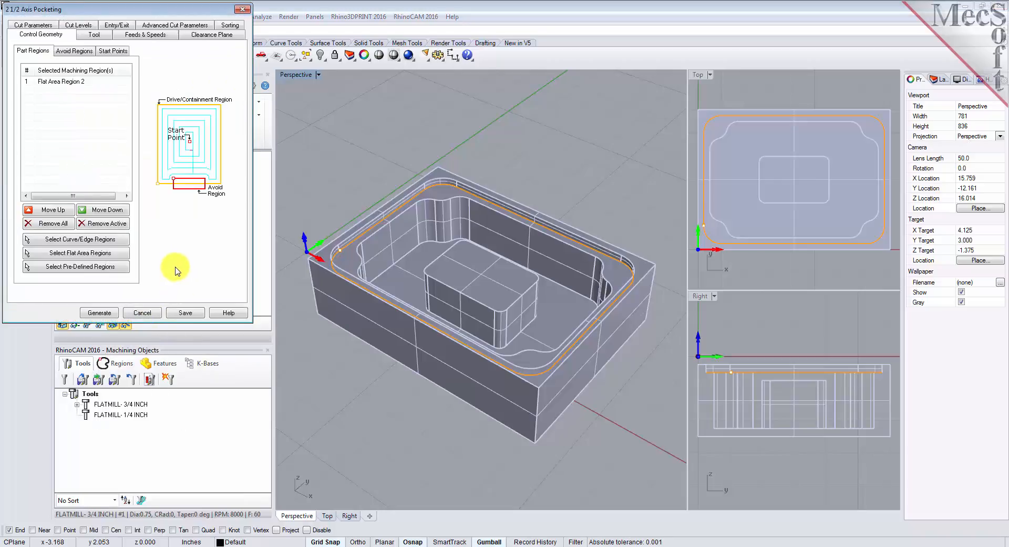
left_click(65, 225)
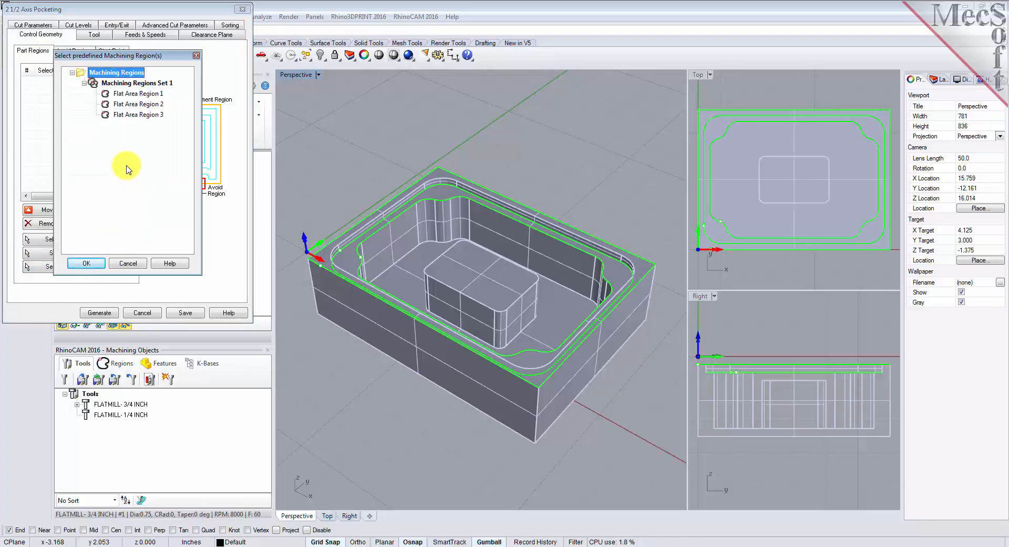
left_click(132, 115)
left_click(87, 263)
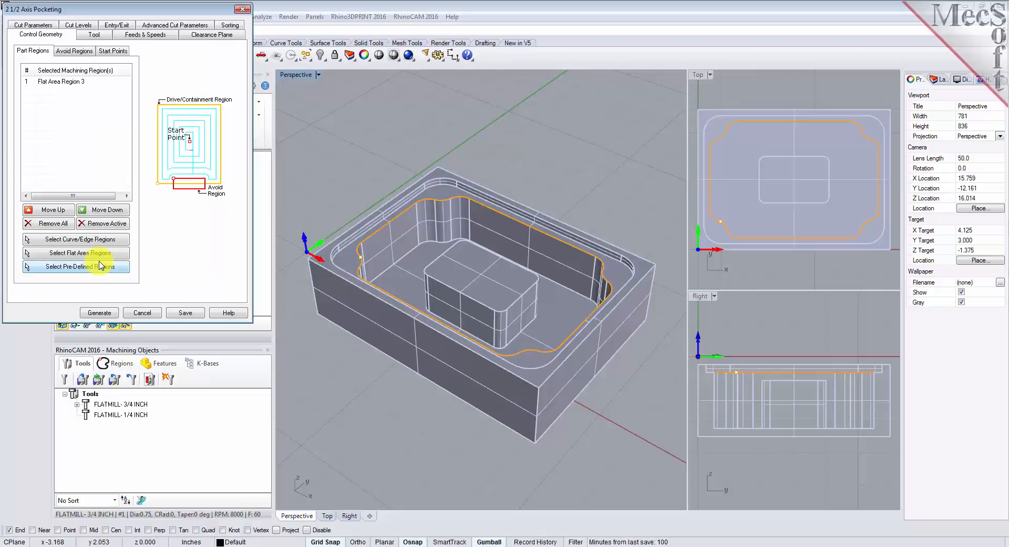
- Add the top face of the central island as a flat area part region and check both listed regions on the model
left_click(32, 82)
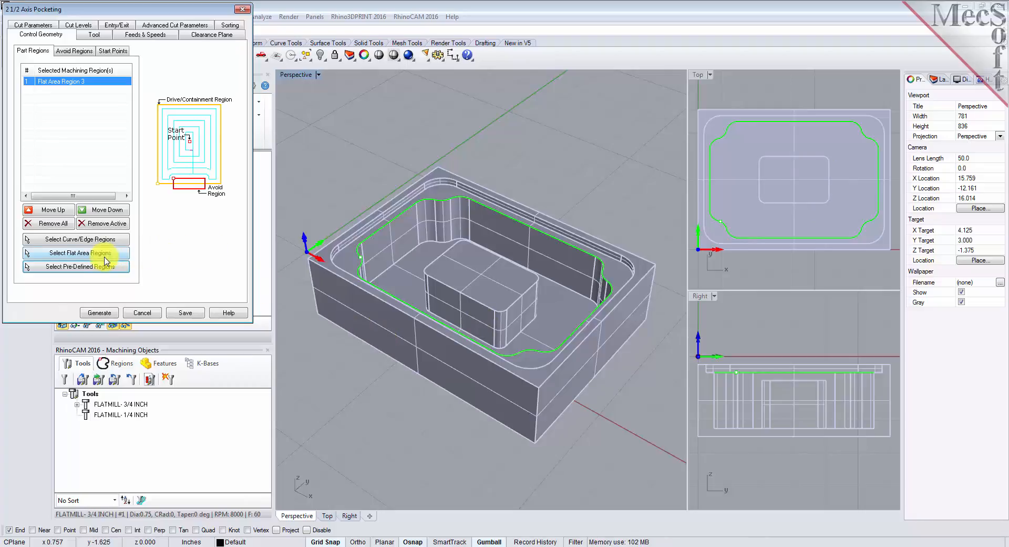
left_click(79, 252)
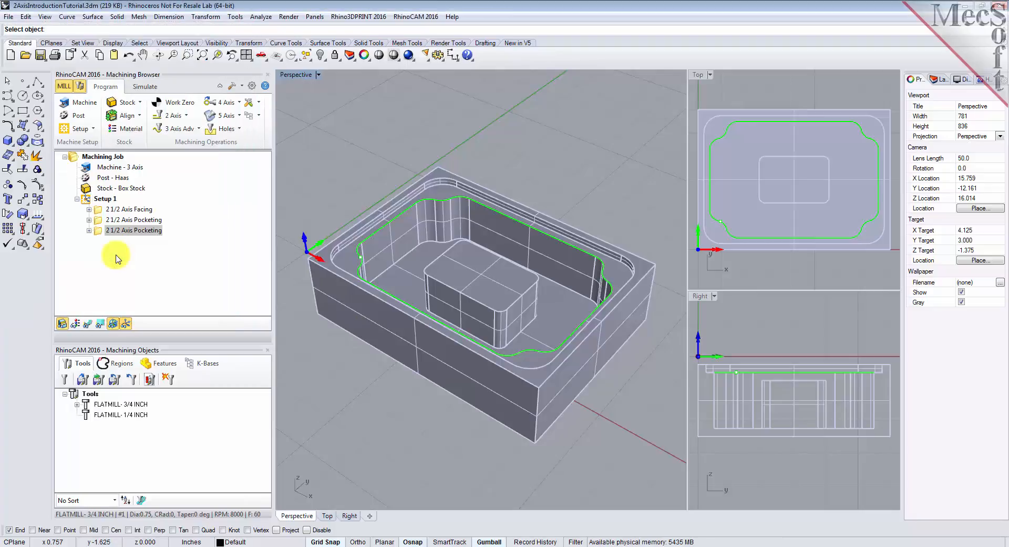
left_click(483, 279)
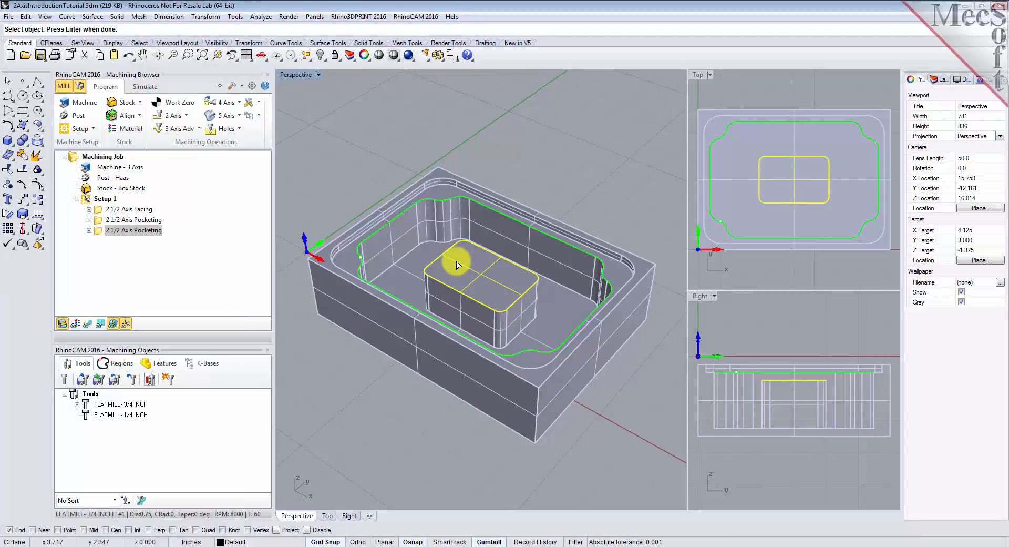
key("Return")
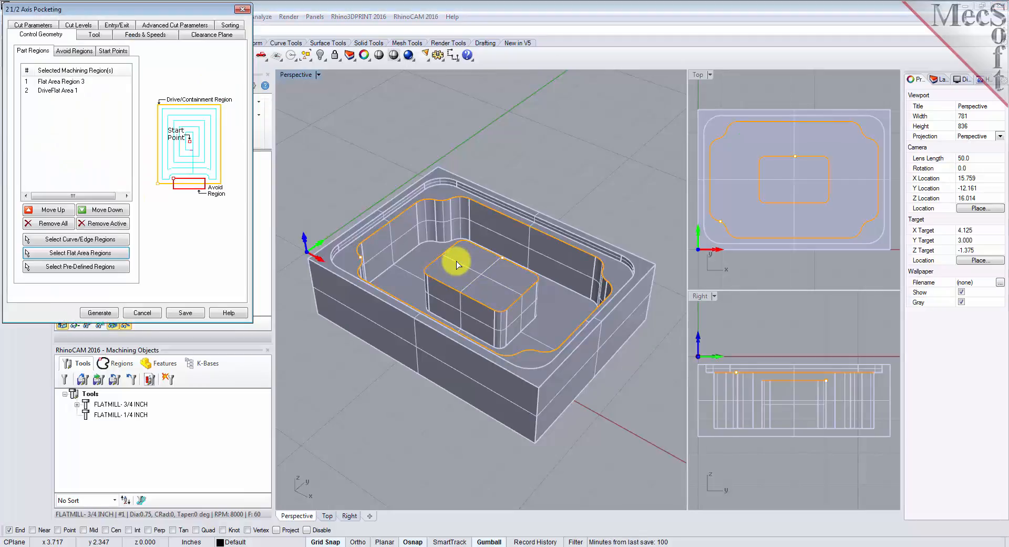
left_click(54, 91)
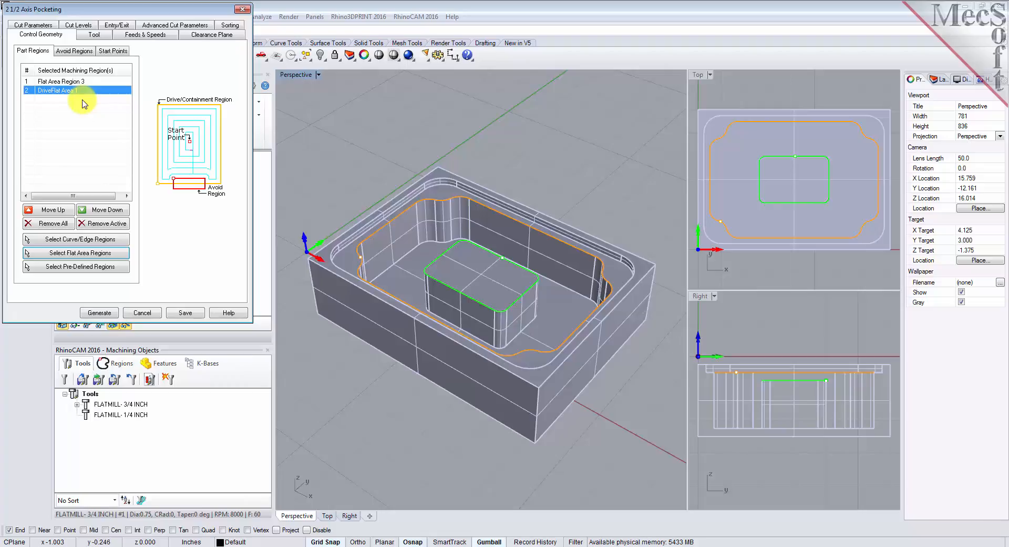
left_click(75, 83)
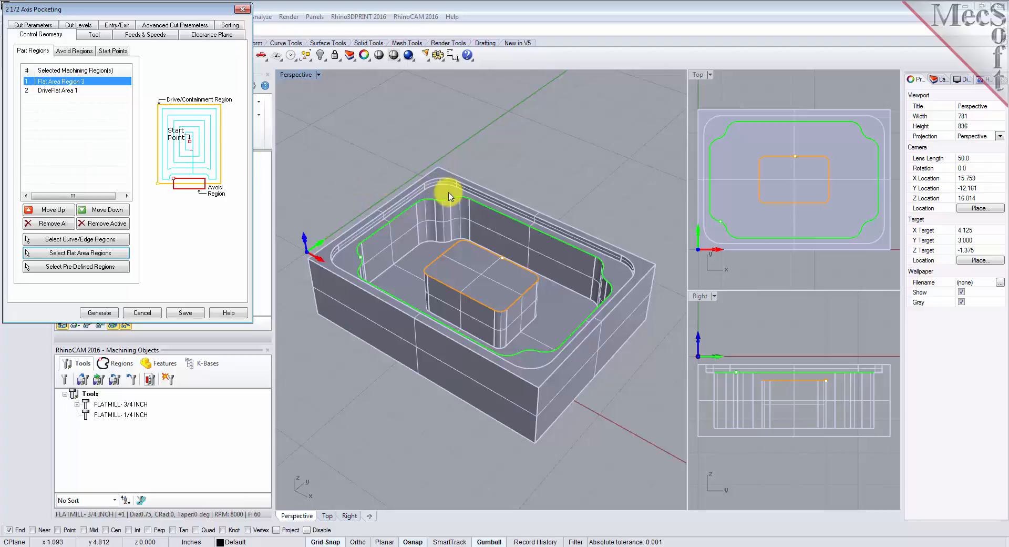
left_click(68, 92)
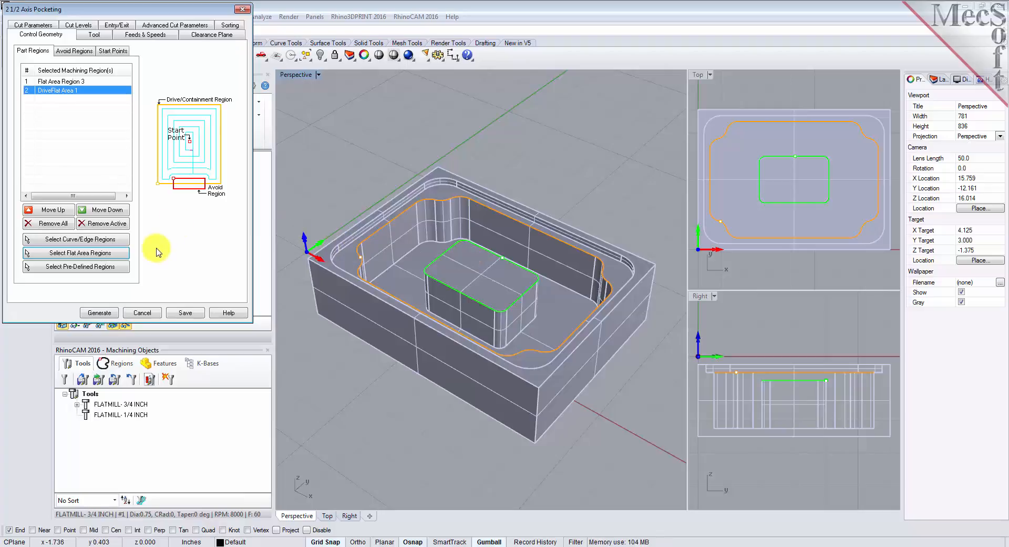
- Keep the 3/4 inch flat mill for the copied pocketing operation and set its stock to 0.025
left_click(94, 34)
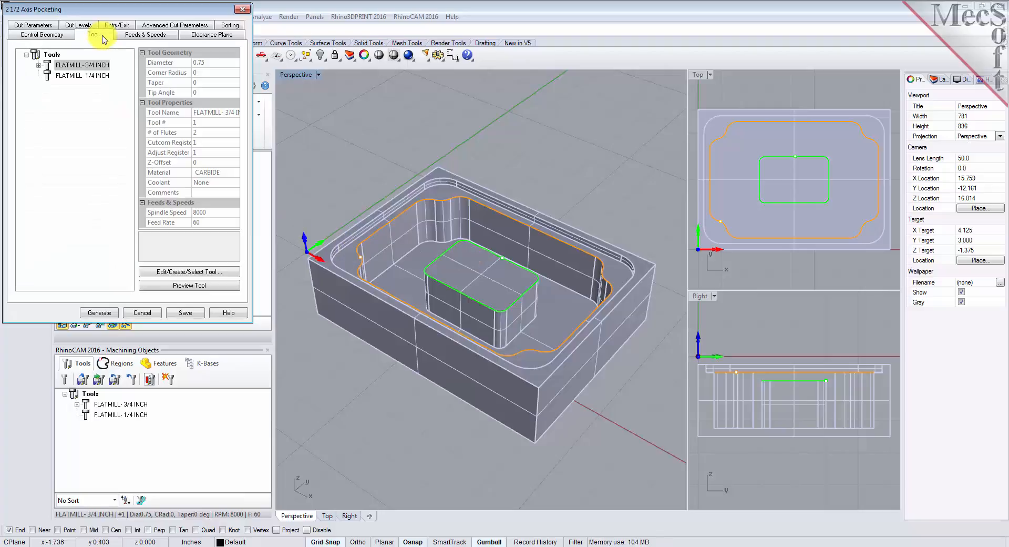
left_click(48, 65)
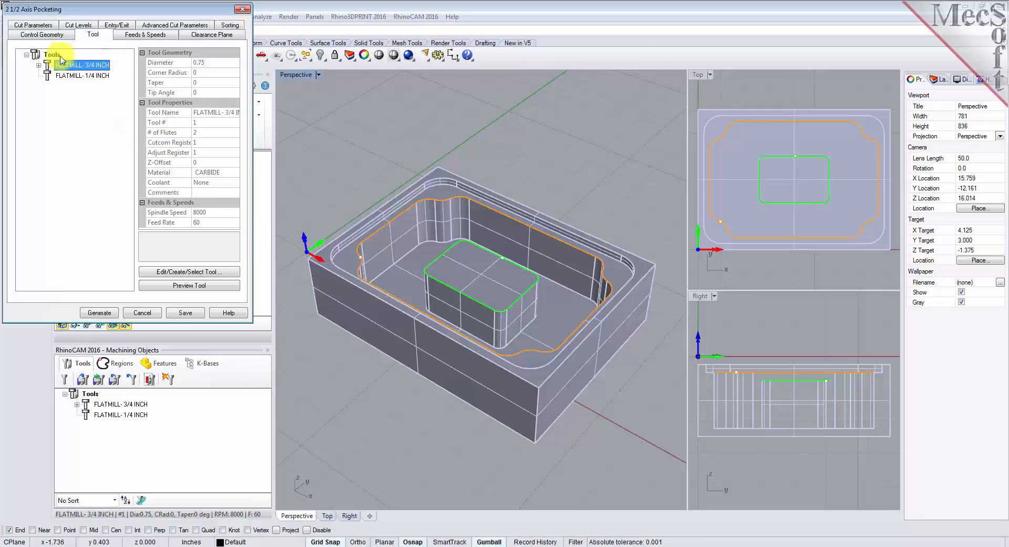
left_click(43, 26)
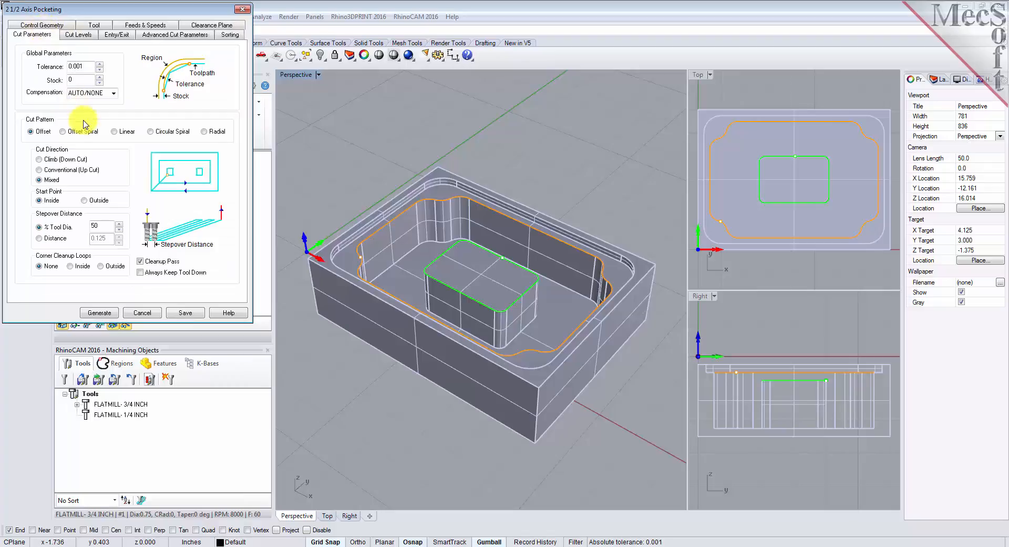
double_click(79, 80)
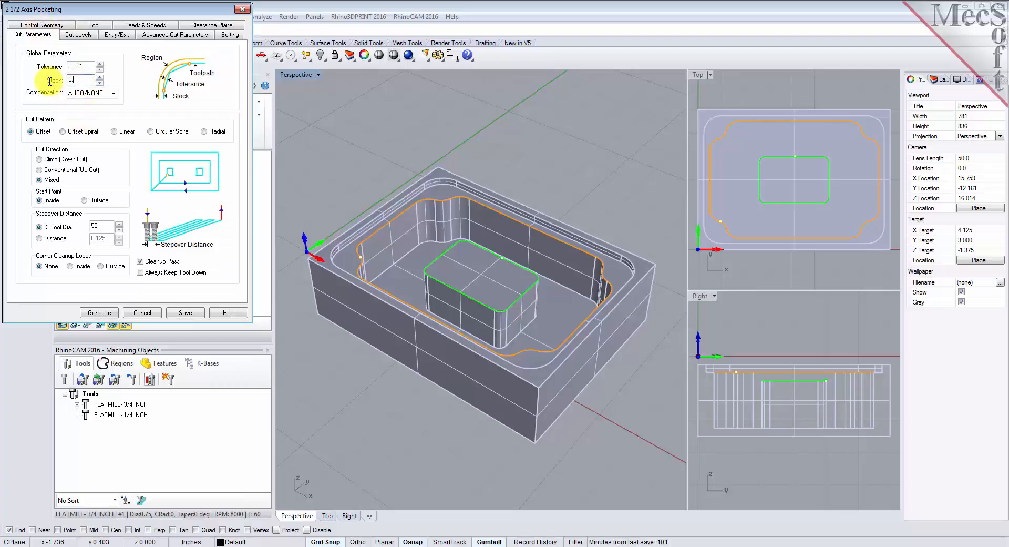
type("0.025")
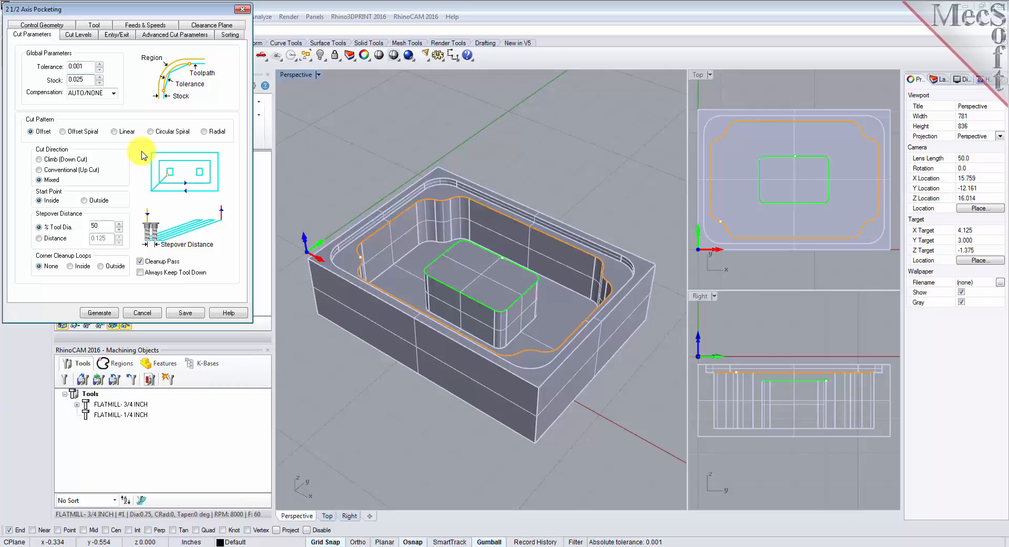
- Place the pocket's cut geometry at the top and pick the total cut depth of 1.75 from points on the model
left_click(77, 35)
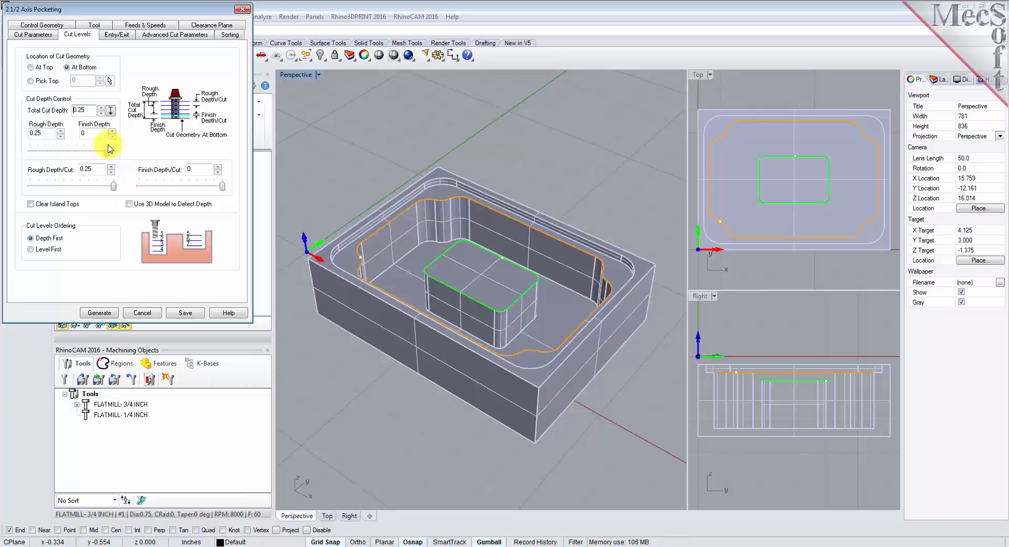
left_click(33, 34)
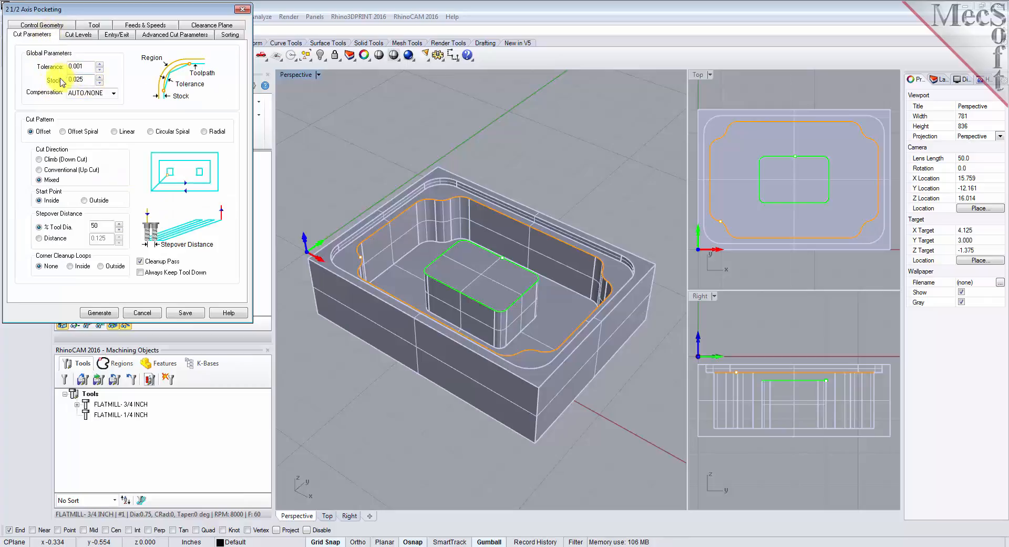
left_click(79, 35)
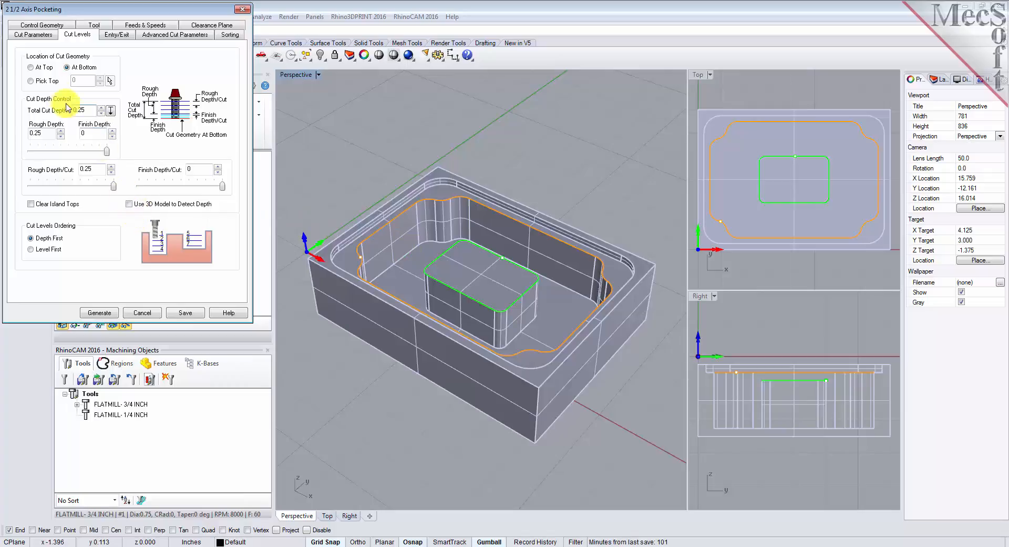
left_click(31, 69)
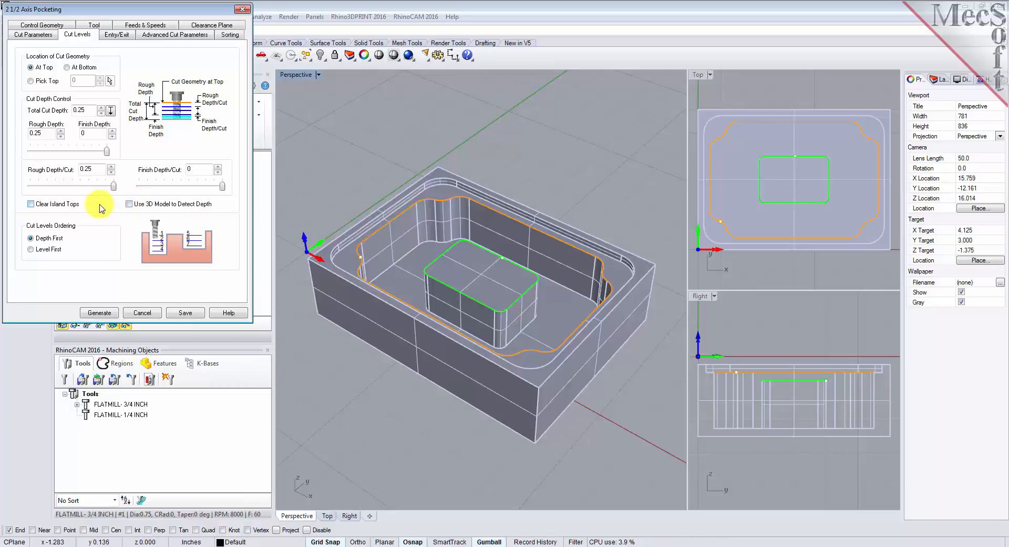
left_click(110, 111)
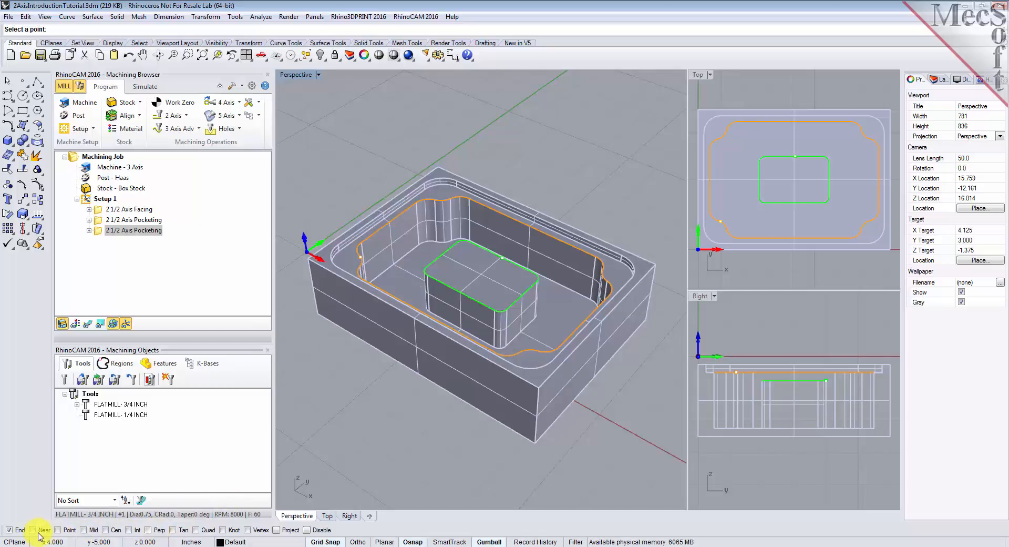
left_click(9, 530)
left_click(9, 530)
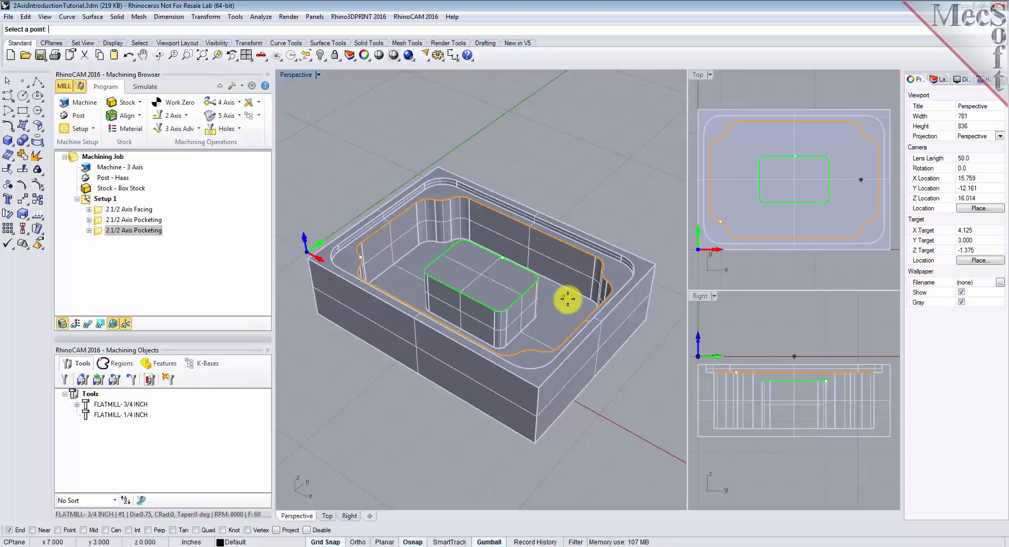
left_click(434, 242)
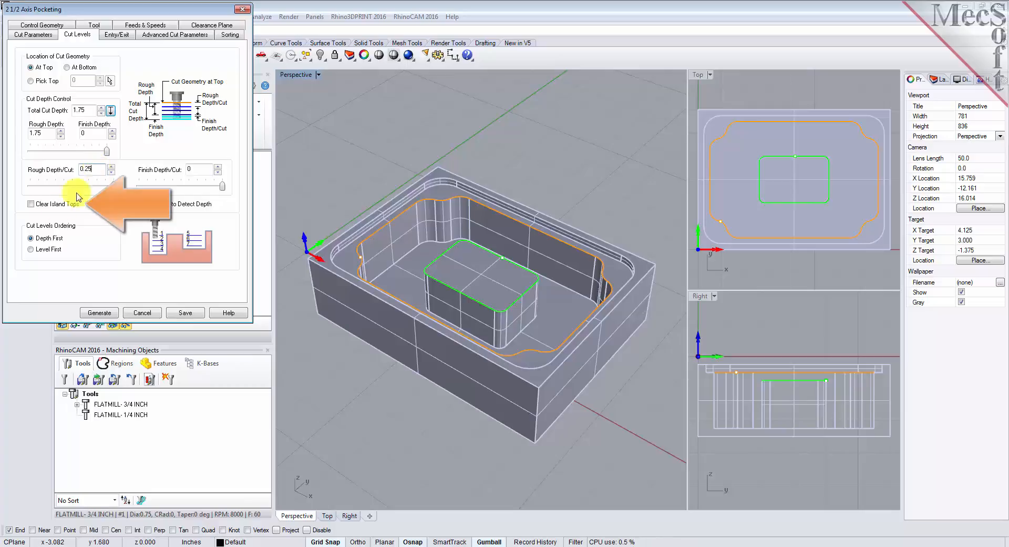
- Enable clearing of island tops, keep rough depth 1.75, finish depth 0 and rough depth per cut 0.25, and generate the pocketing toolpath
left_click(30, 204)
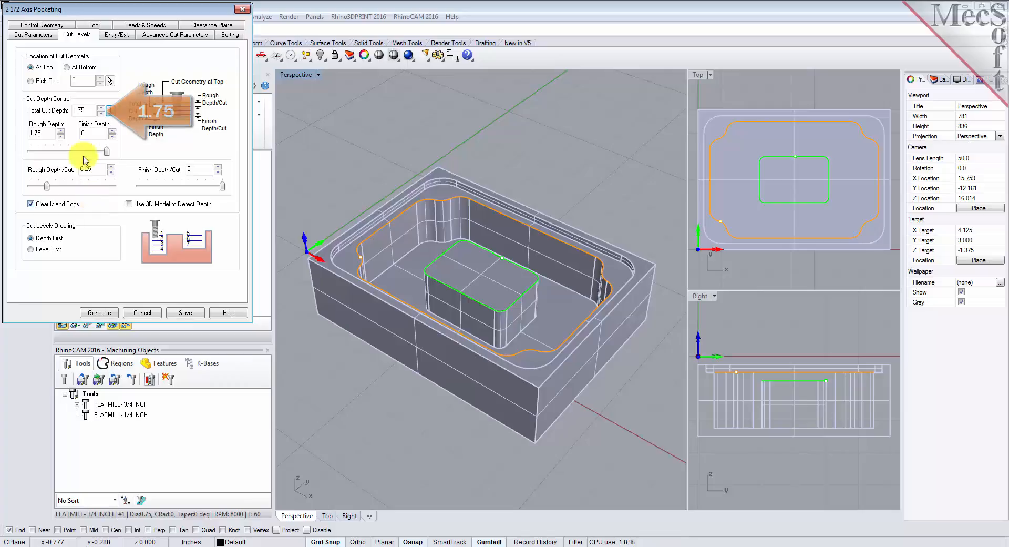
left_click_drag(88, 109, 65, 110)
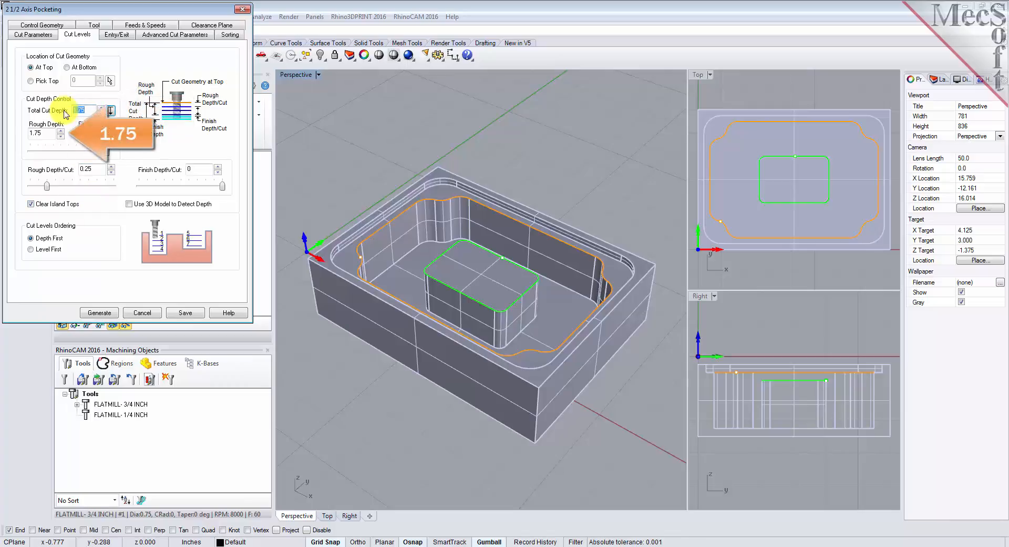
double_click(53, 135)
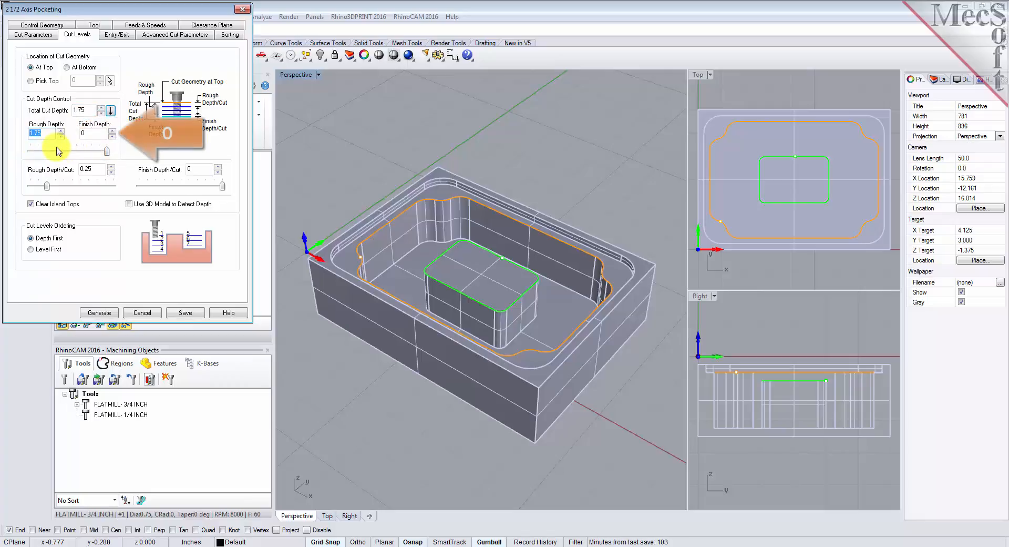
left_click(87, 134)
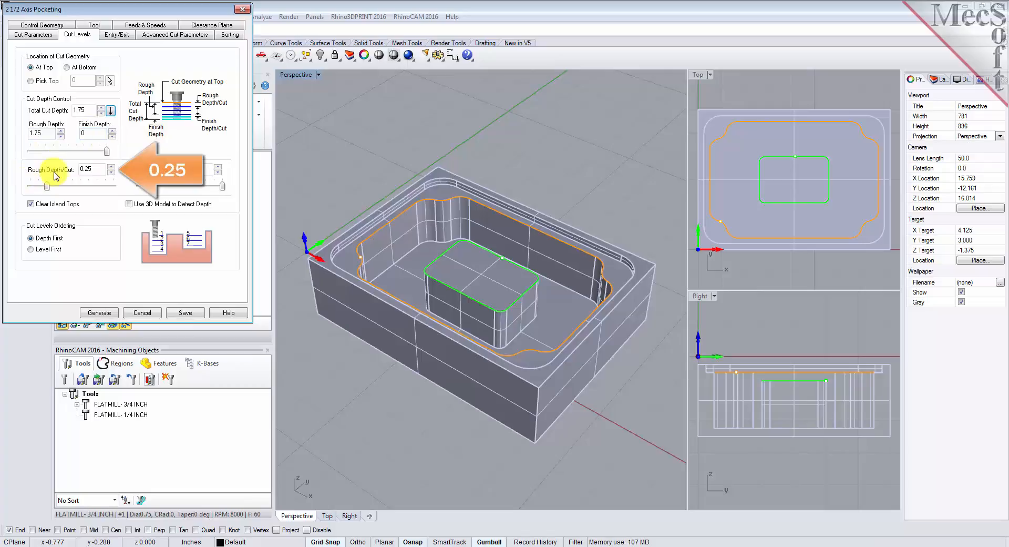
left_click_drag(96, 169, 74, 170)
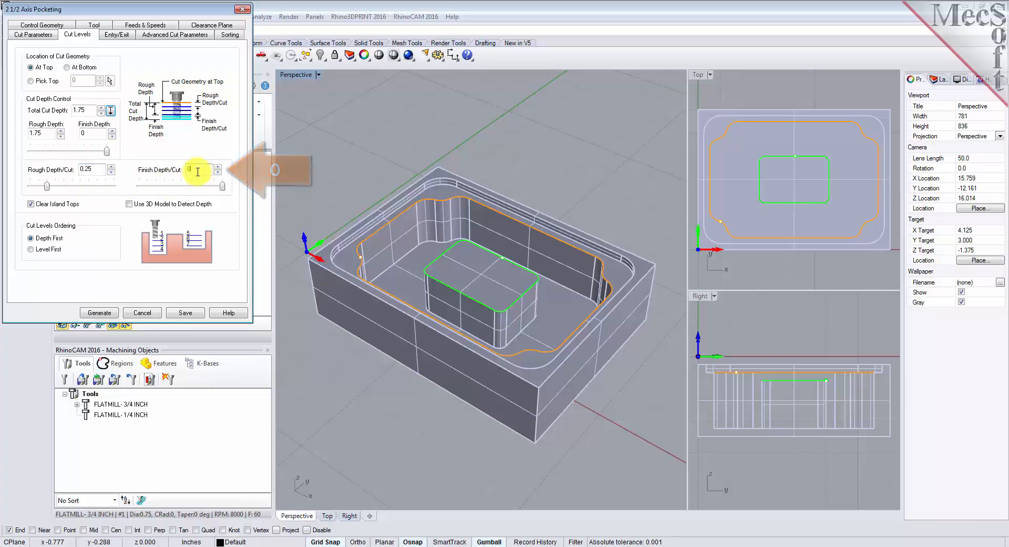
left_click(107, 314)
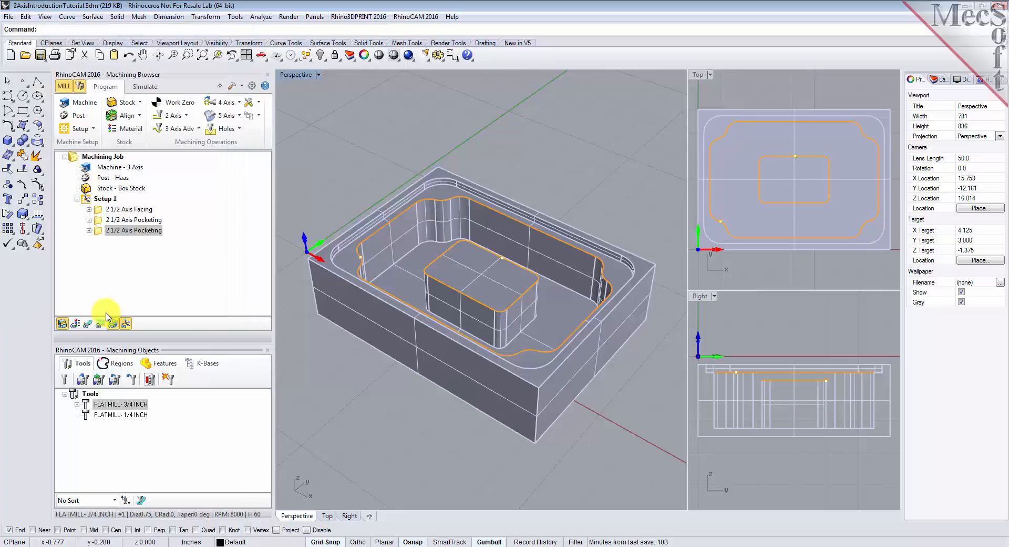
- Display the generated pocketing toolpath on the part and step through its individual Z levels
left_click(88, 324)
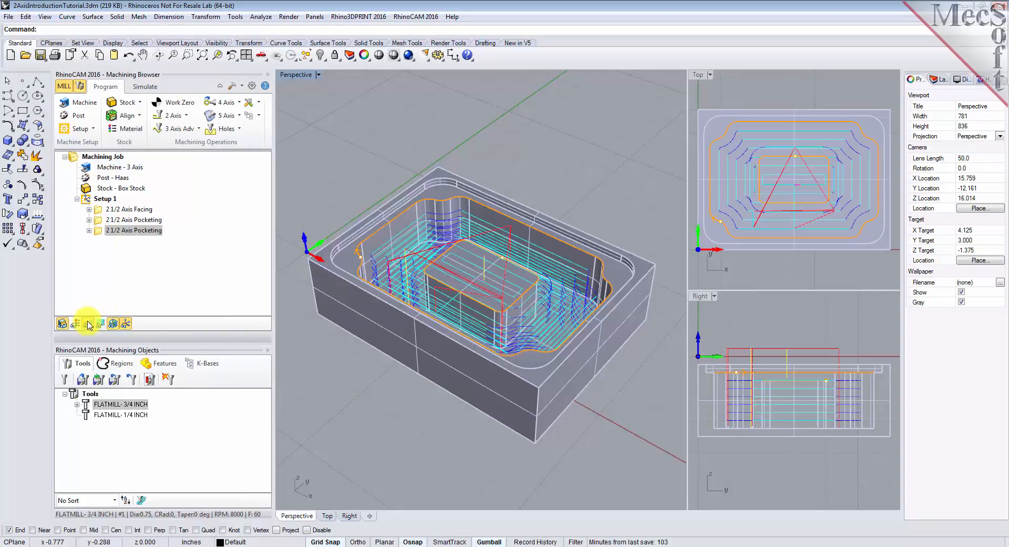
mouse_move(563, 349)
right_mouse_down()
mouse_move(450, 281)
mouse_move(383, 335)
mouse_move(344, 322)
mouse_move(568, 339)
right_mouse_up()
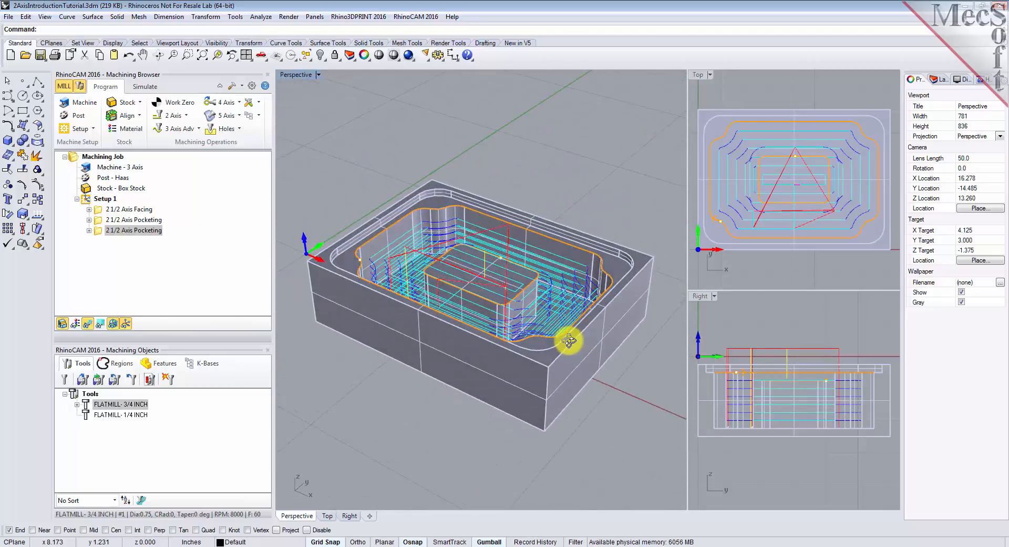
left_click(101, 323)
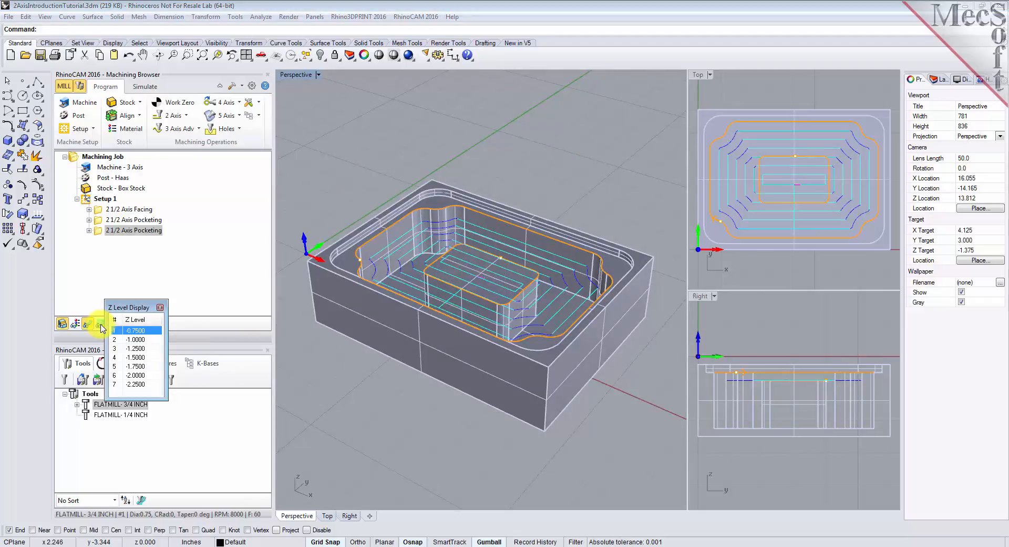
left_click(143, 340)
left_click(141, 349)
left_click(139, 358)
left_click(140, 367)
left_click(139, 376)
left_click(140, 333)
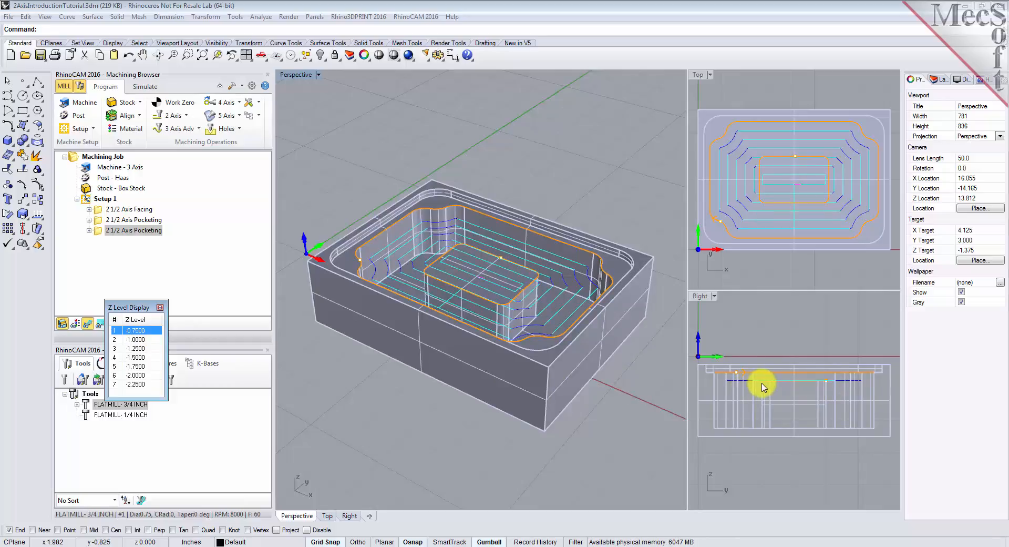
left_click(160, 308)
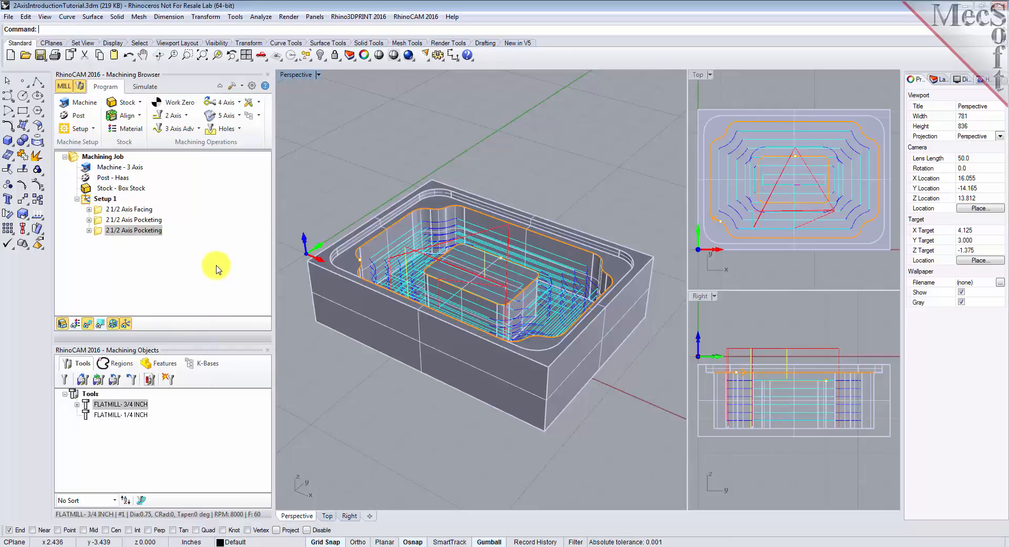
- Simulate the copied pocketing operation through to the end and hide its toolpath to inspect the cut stock from another angle
left_click(145, 87)
left_click(98, 231)
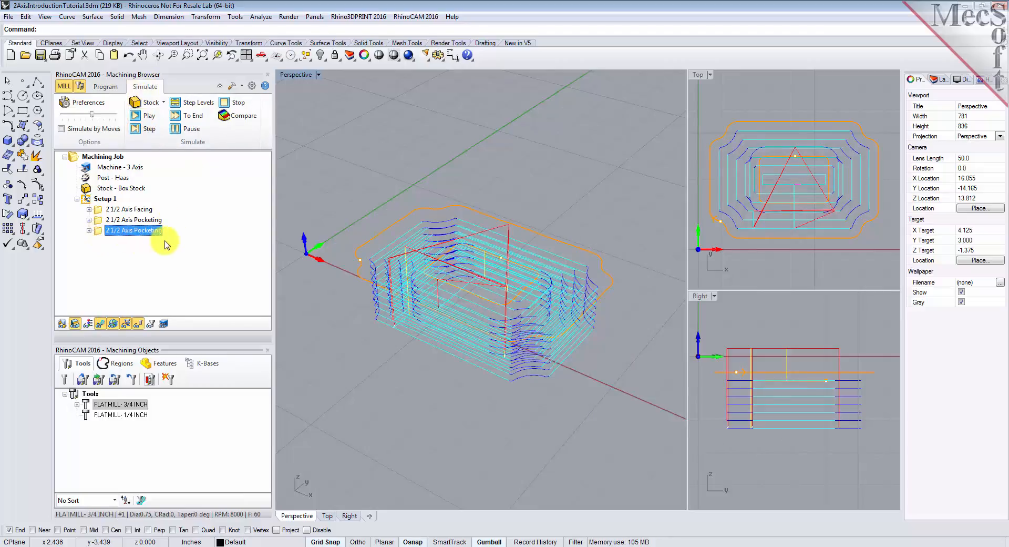
left_click(148, 115)
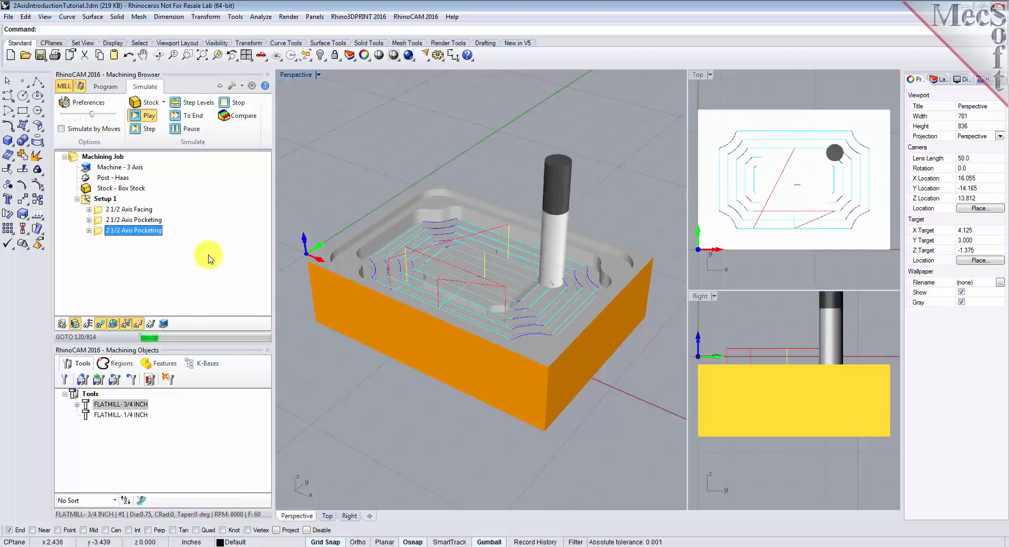
left_click(190, 130)
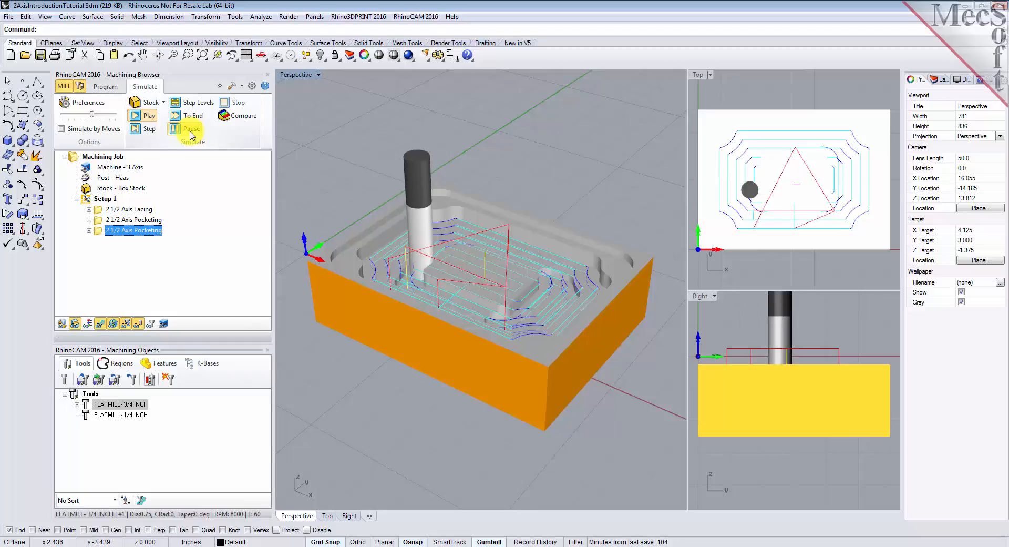
left_click(190, 116)
right_click_drag(563, 372, 515, 376)
left_click(99, 323)
right_click_drag(316, 337, 500, 334)
- Create a 2 1/2 Axis Profiling operation and select the pocket floor around the island as its flat area part region
left_click(108, 88)
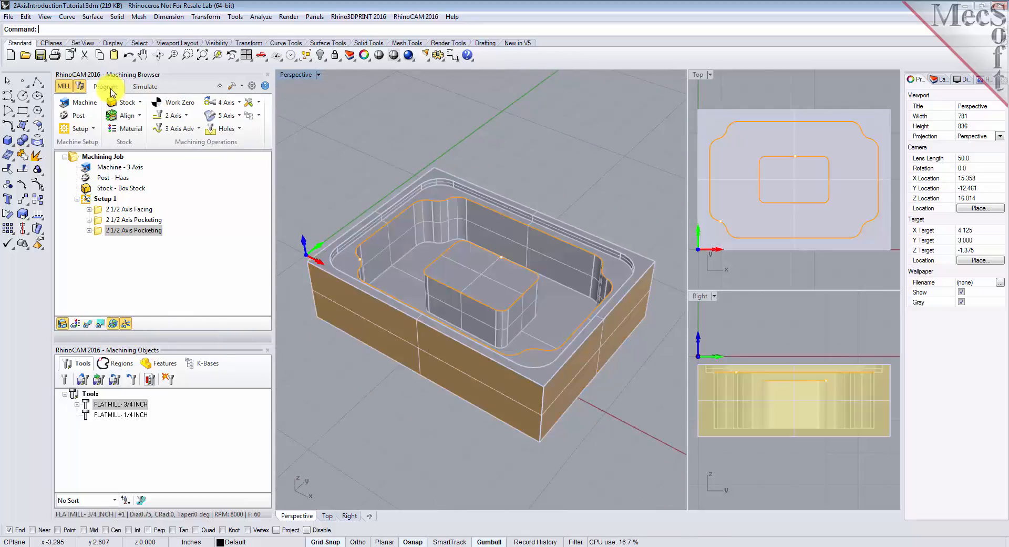
left_click(173, 115)
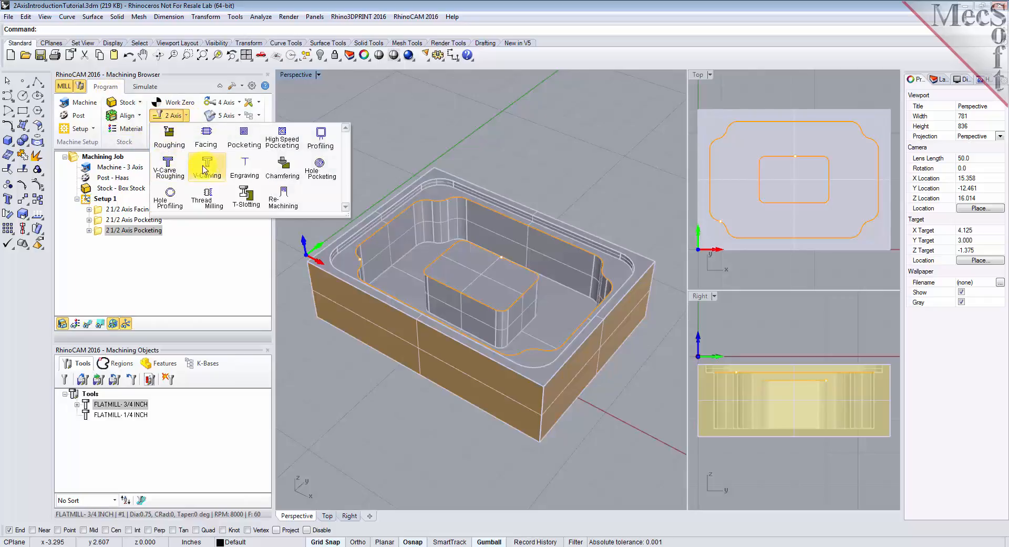
left_click(322, 147)
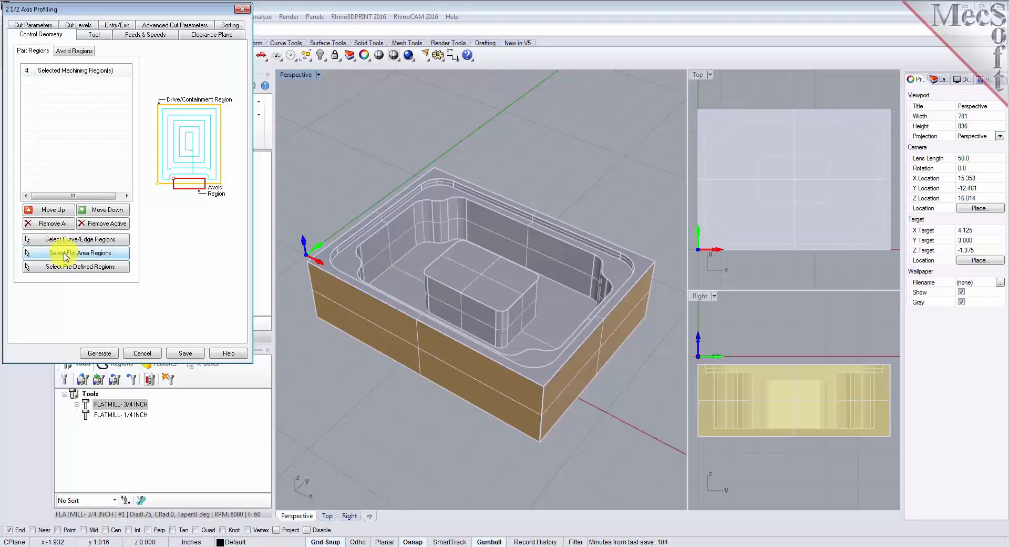
left_click(120, 257)
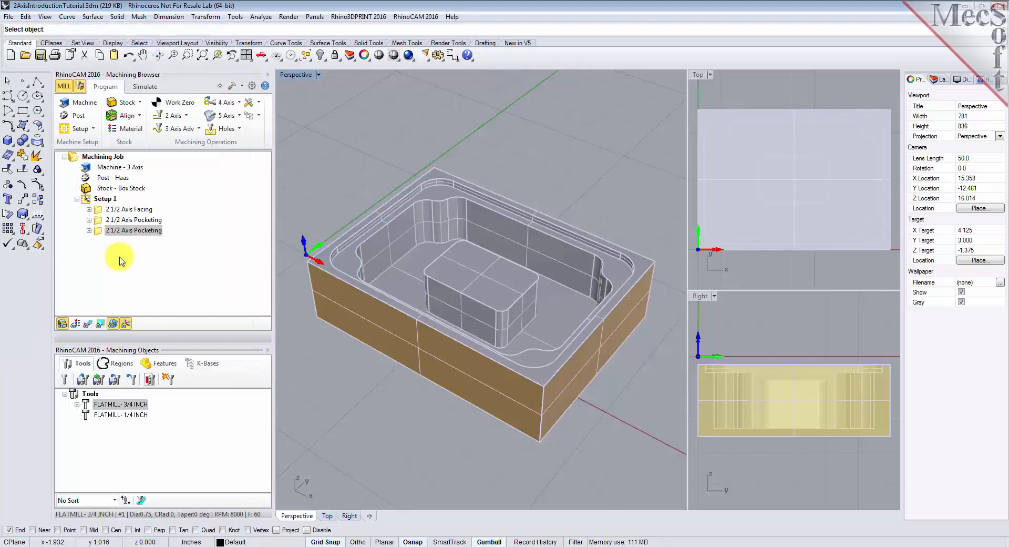
left_click(408, 274)
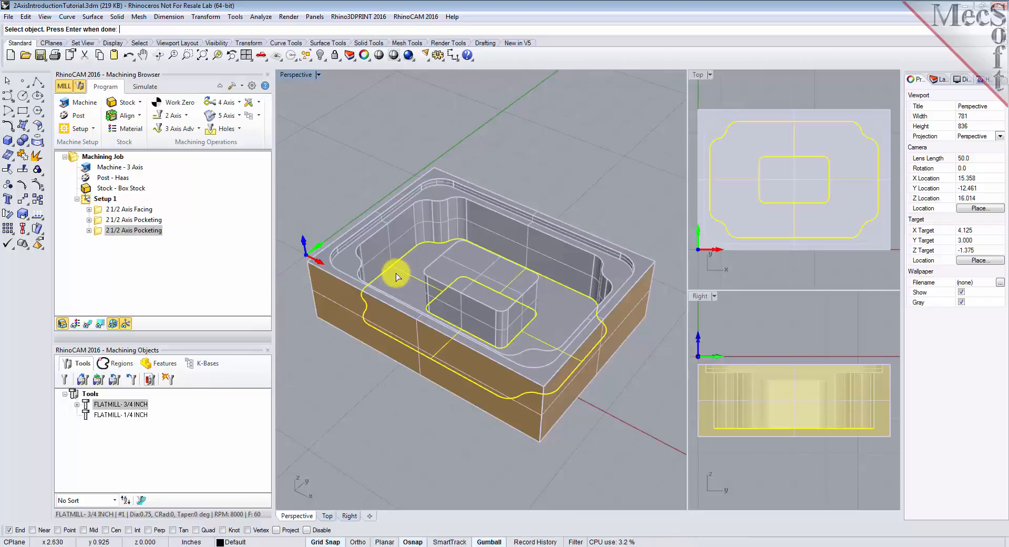
key("Return")
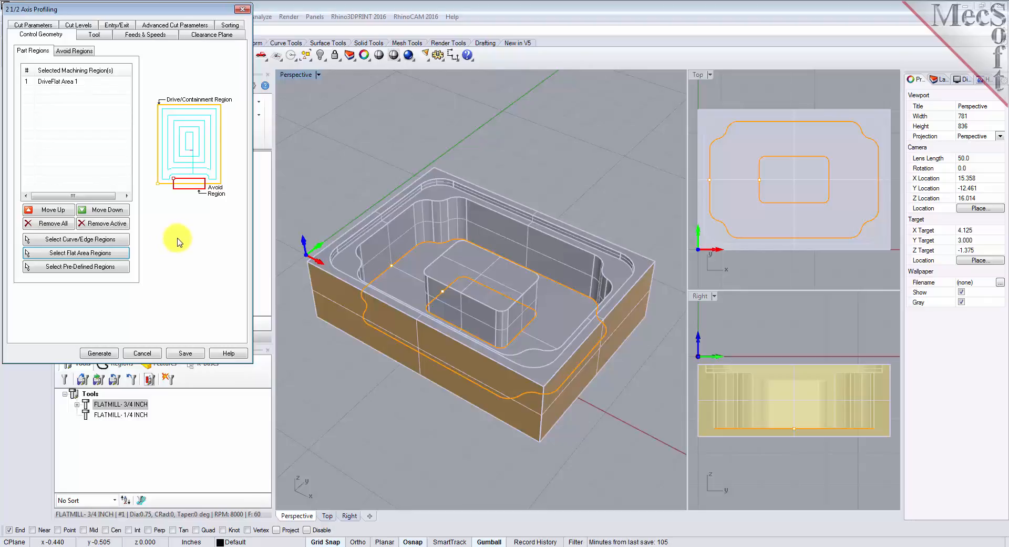
left_click(45, 82)
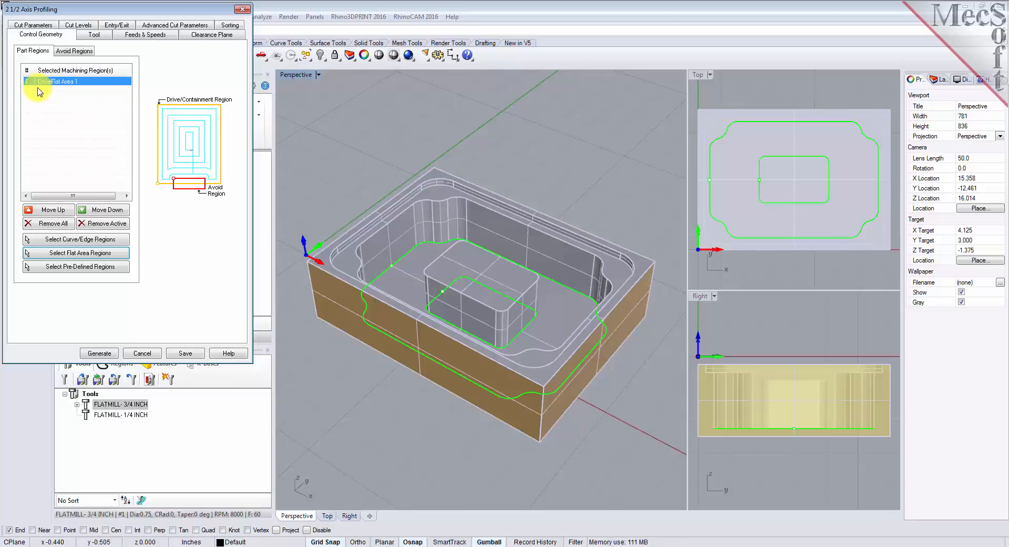
- Assign the 1/4 inch flat mill to the profiling, keeping tolerance 0.001 and stock 0, with climb cutting and start side determined using the 3D model
left_click(100, 35)
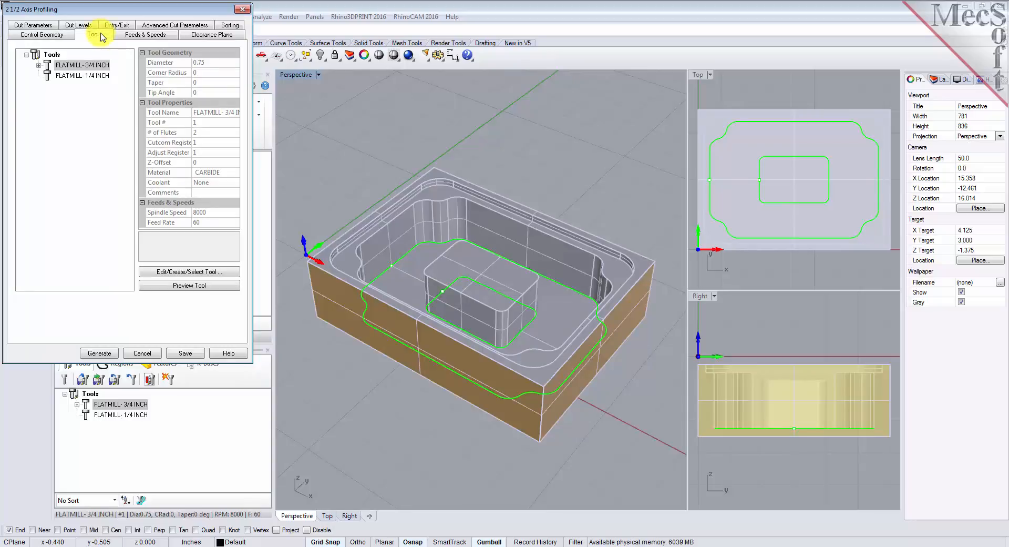
left_click(50, 77)
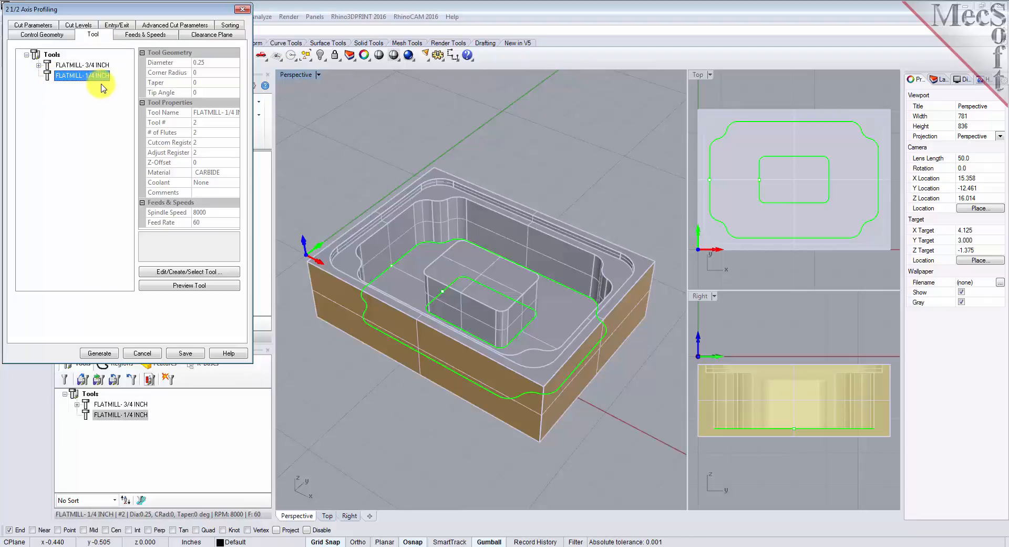
left_click(33, 25)
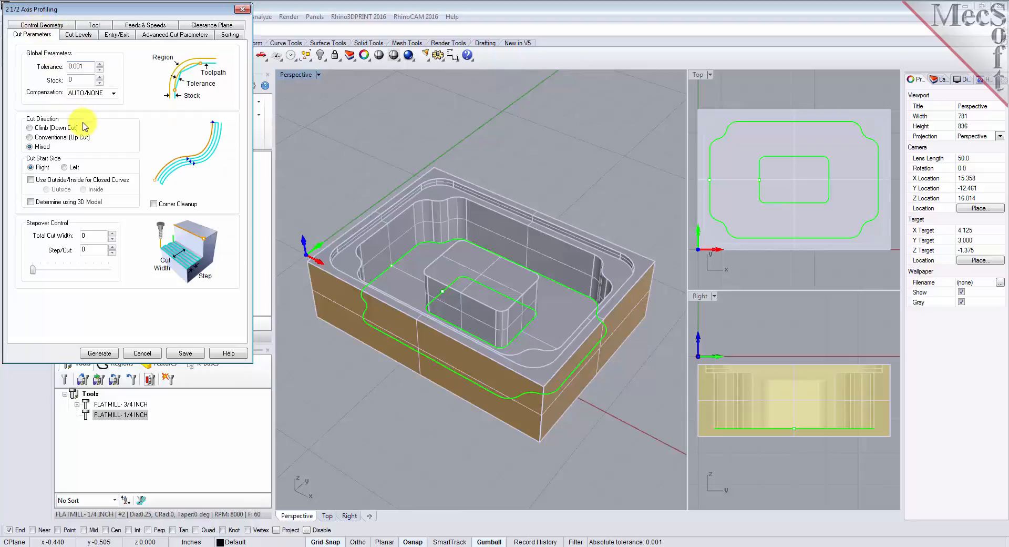
left_click(89, 66)
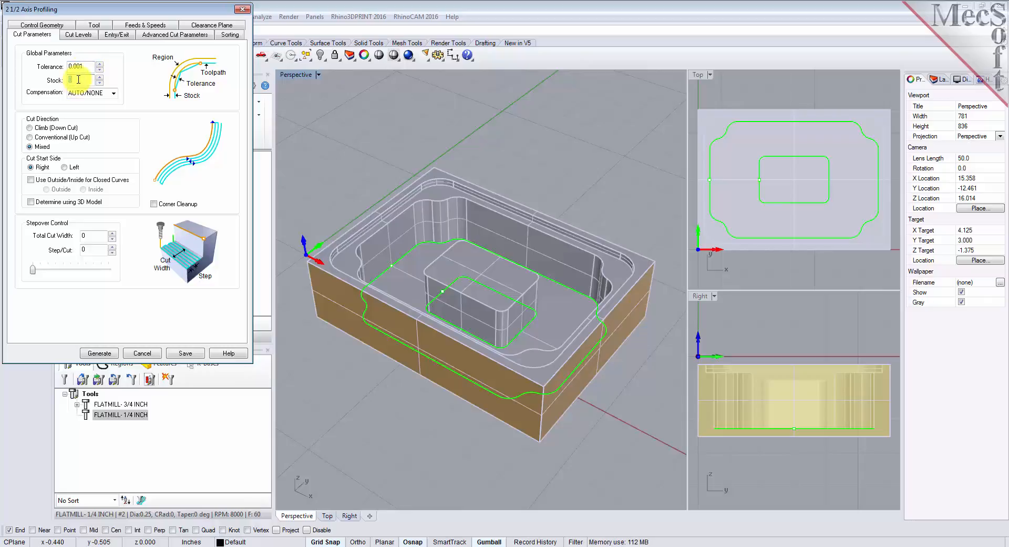
left_click(30, 127)
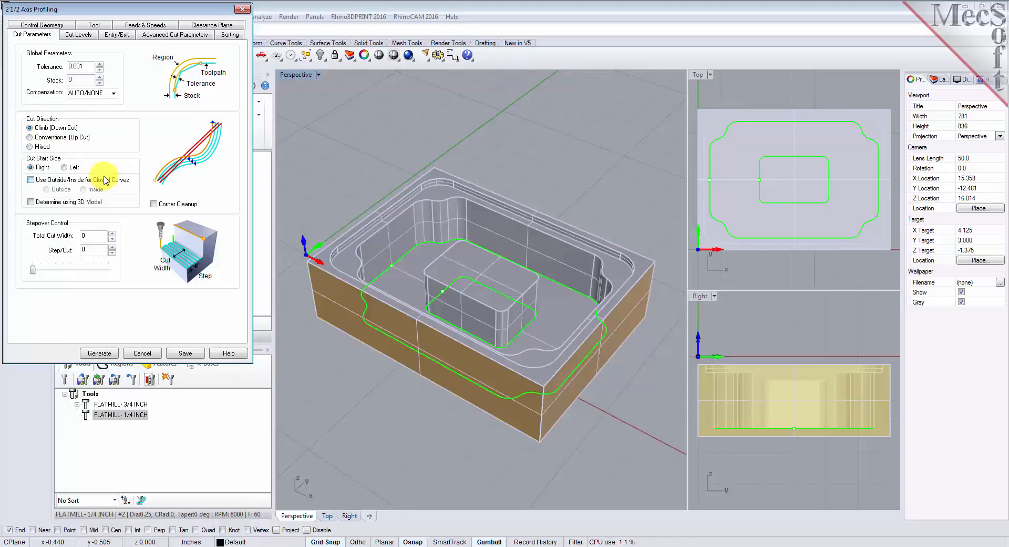
left_click(30, 202)
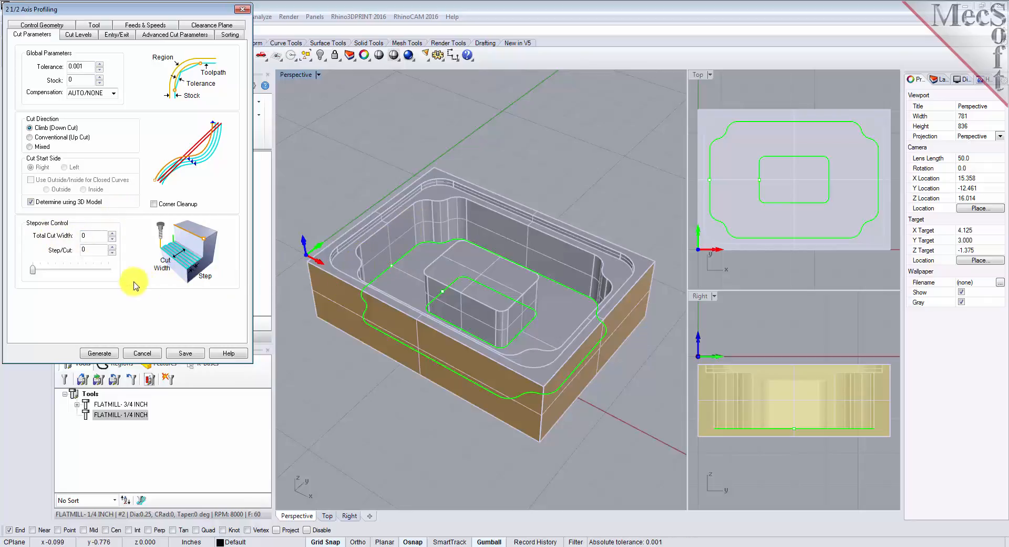
- Set the profiling's cut geometry location to At Bottom, then generate the toolpath and examine it on the part
left_click(87, 35)
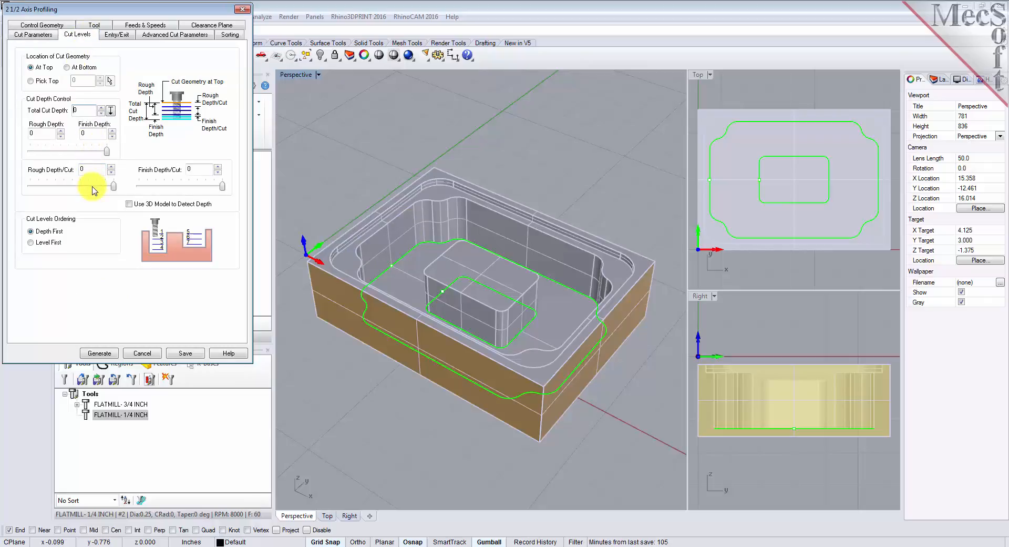
left_click(67, 67)
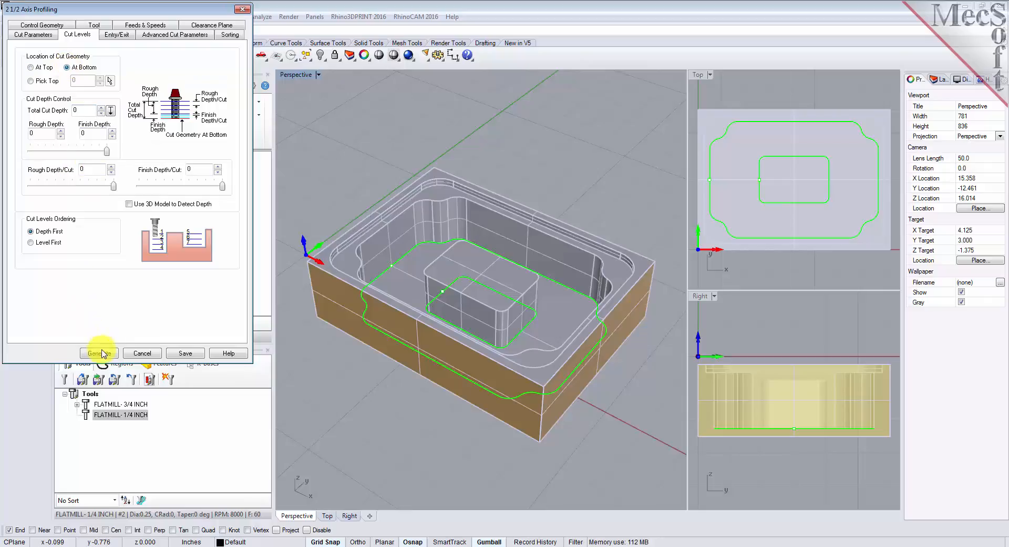
left_click(102, 355)
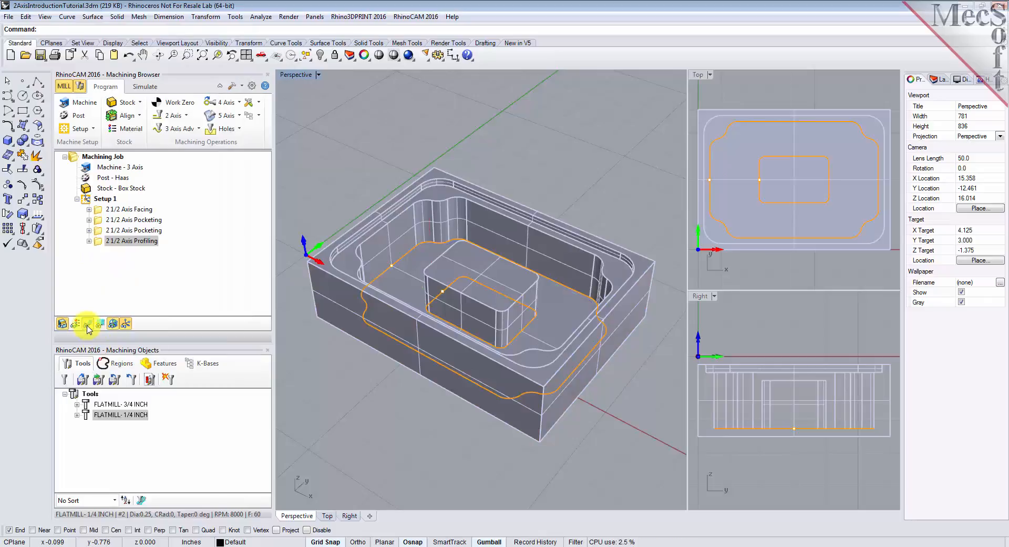
right_click_drag(547, 358, 573, 348)
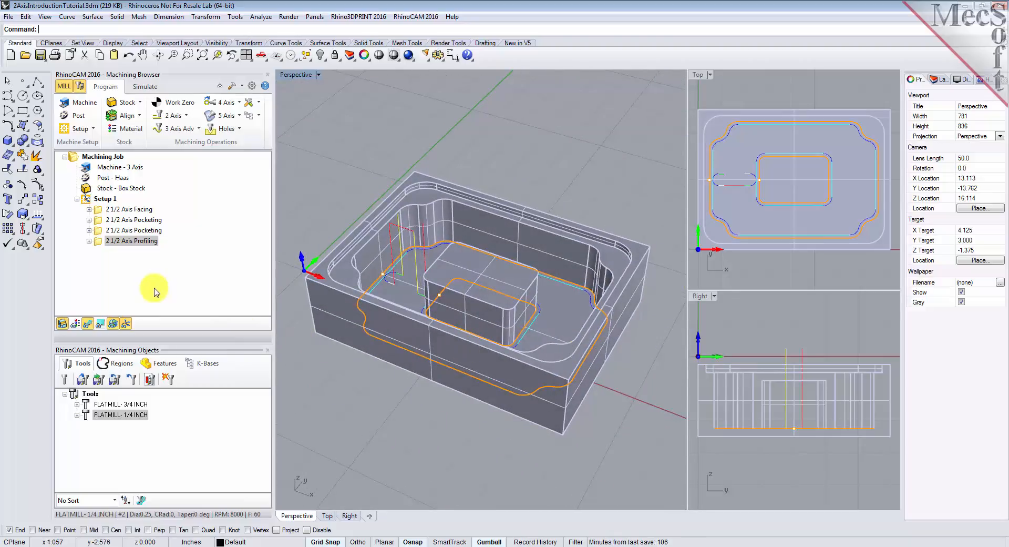
- Play the cutting simulation of the 2 1/2 Axis Profiling operation and inspect the cut stock from another angle
left_click(145, 87)
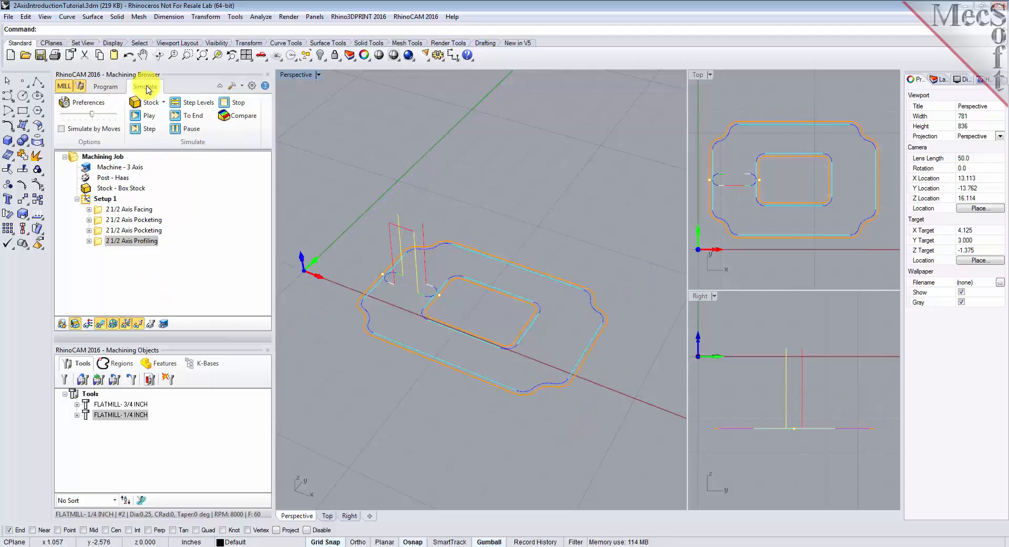
left_click(98, 244)
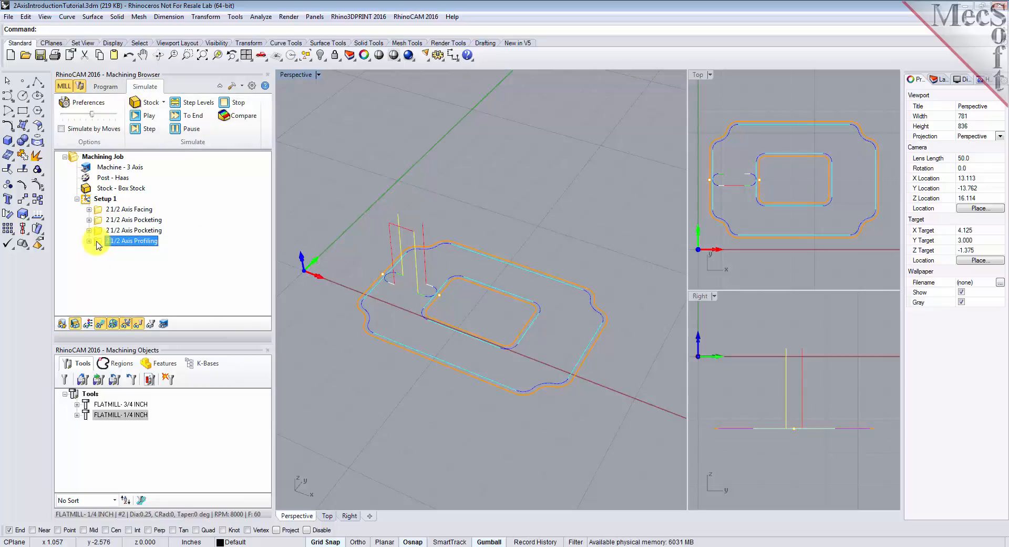
left_click(149, 117)
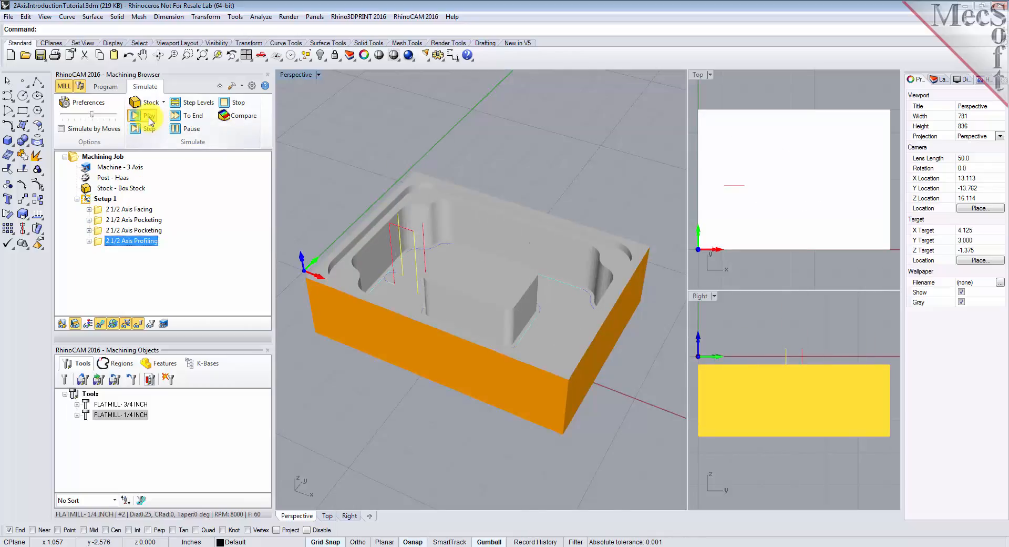
mouse_move(519, 320)
right_mouse_down()
mouse_move(399, 322)
mouse_move(468, 255)
mouse_move(522, 311)
right_mouse_up()
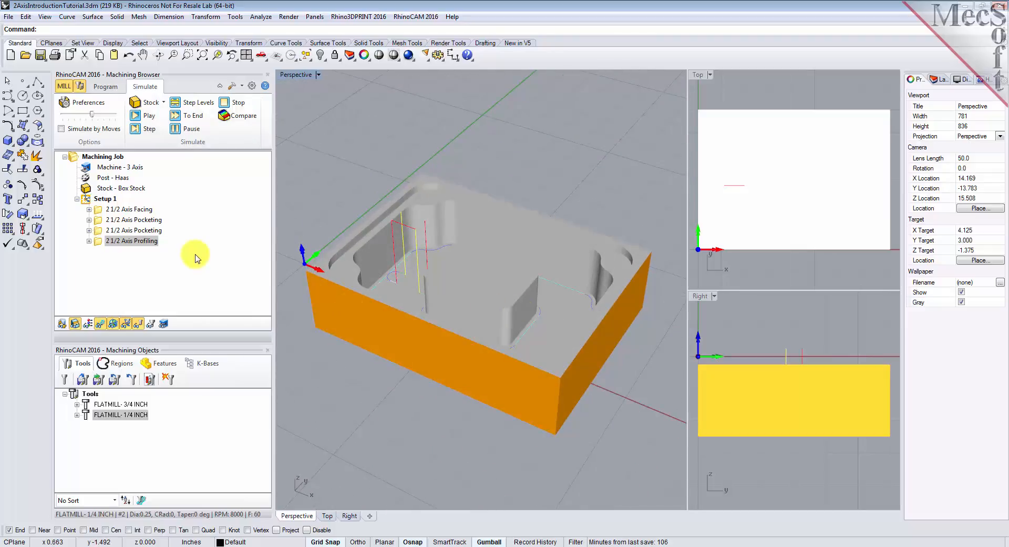
left_click(91, 200)
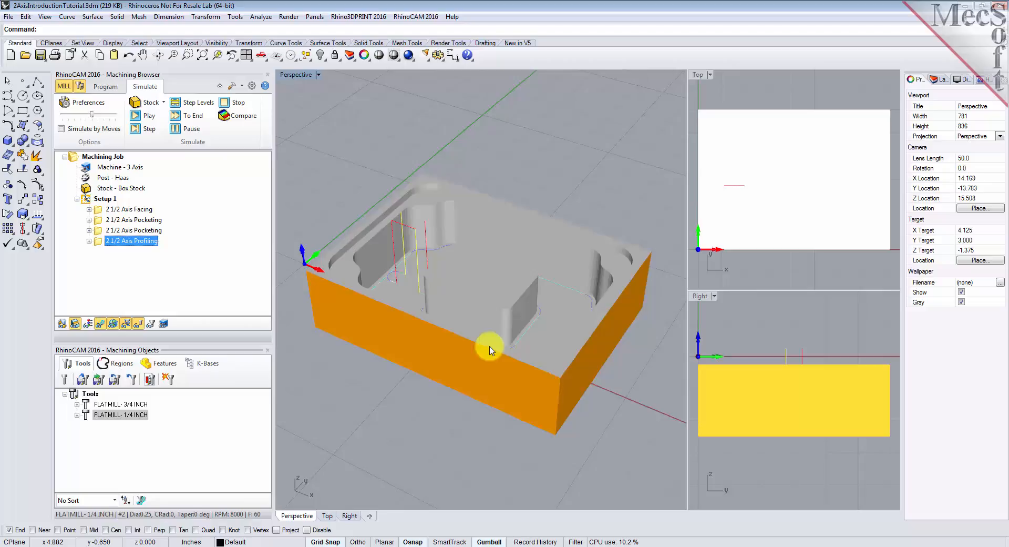
right_click_drag(491, 349, 513, 265)
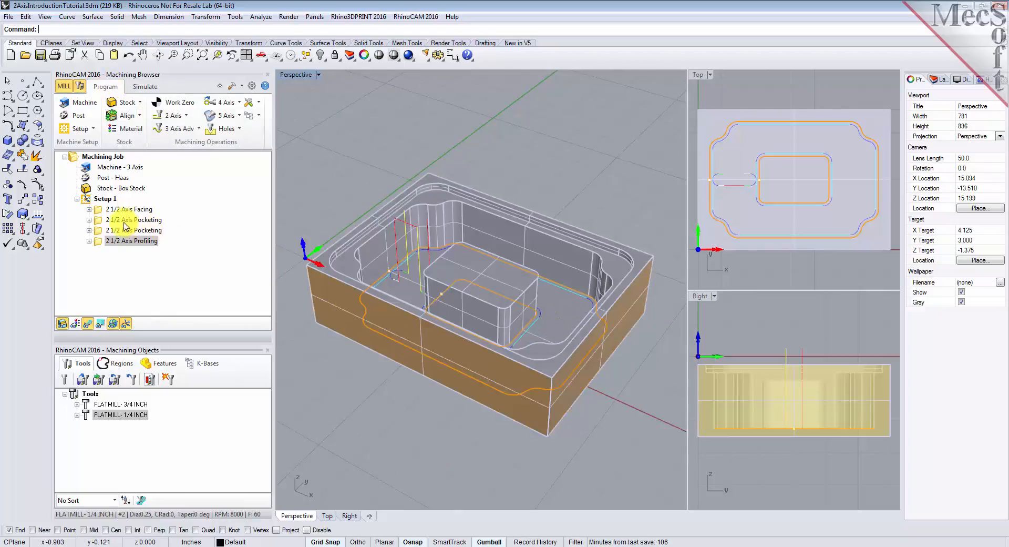
- Post-process all of Setup 1 with the Haas post to 2AxisIntroductionTutorial_Setup 1.nc and review the resulting G-code
left_click(91, 200)
right_click(105, 202)
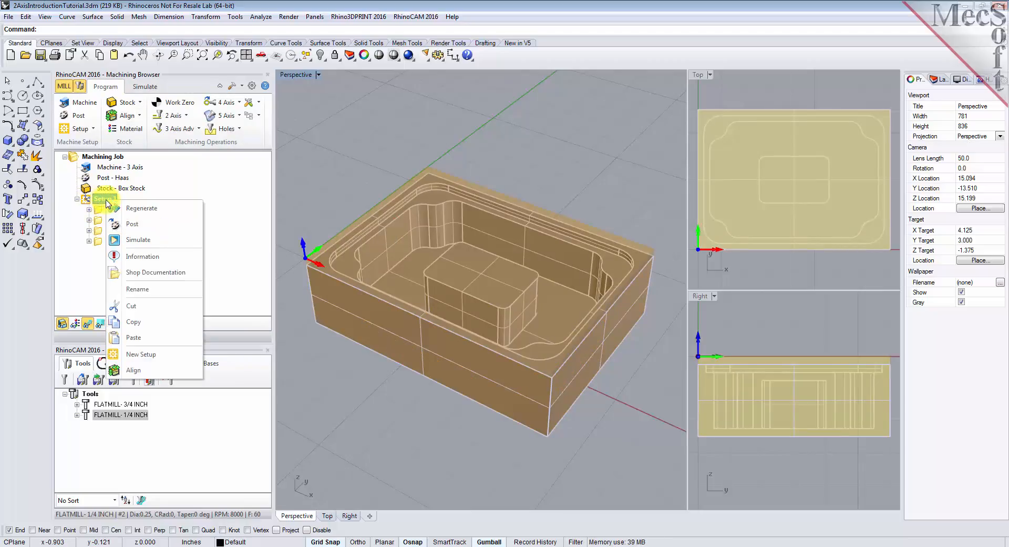
left_click(179, 225)
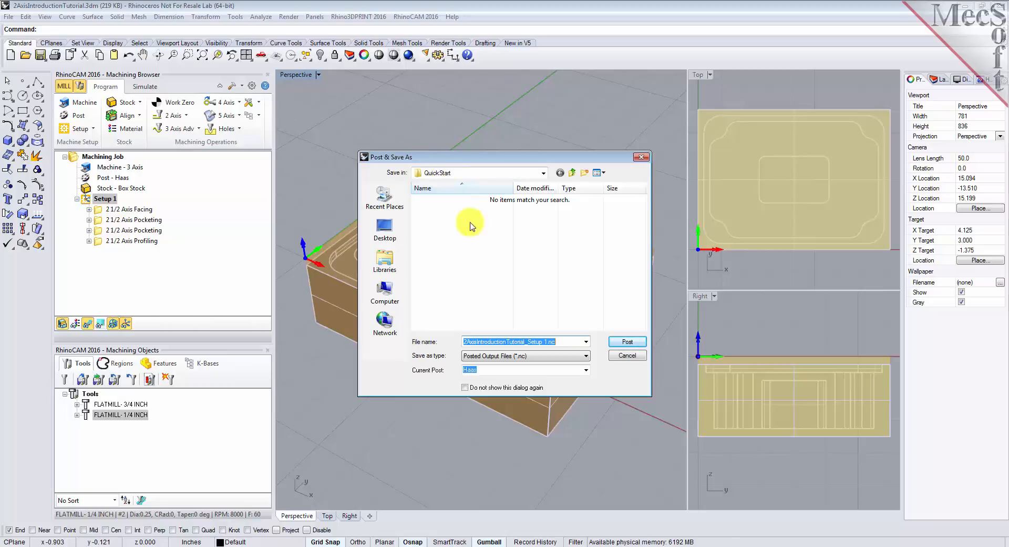
left_click(627, 342)
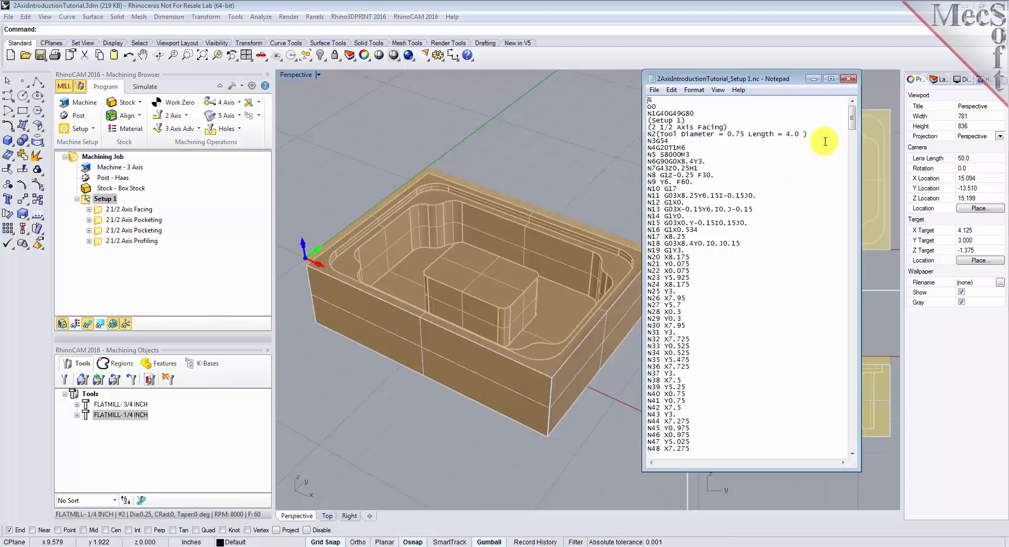
mouse_move(852, 120)
left_mouse_down()
mouse_move(851, 306)
mouse_move(841, 112)
left_mouse_up()
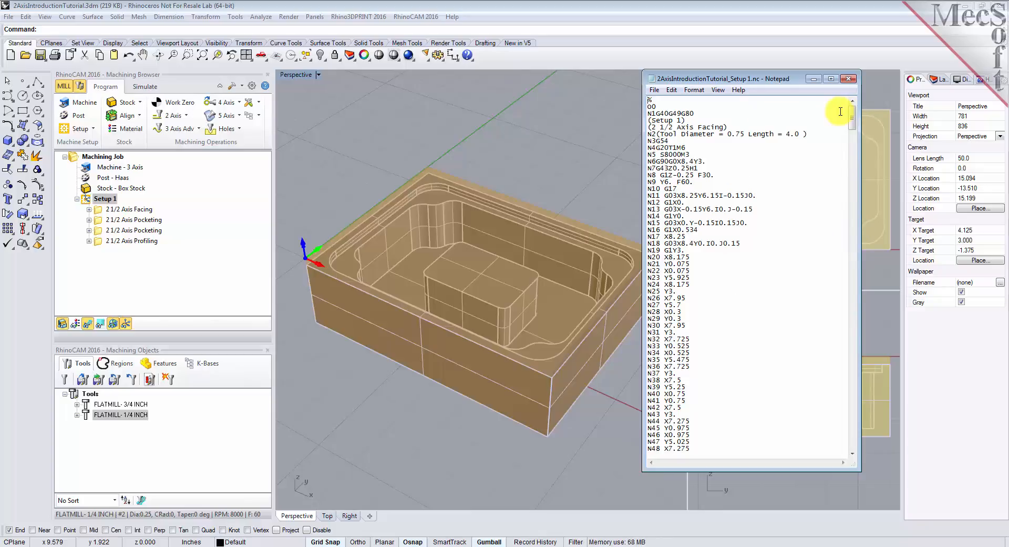